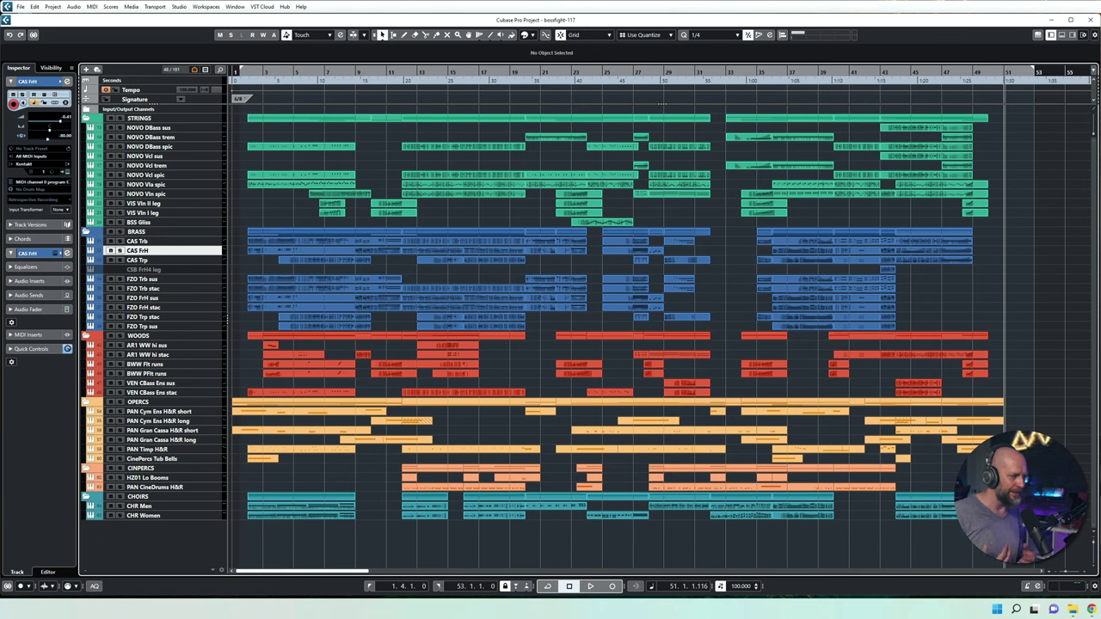
# - Make the track rows taller and play the boss-fight arrangement from the start
pyautogui.hotkey('shift', 'h')
pyautogui.press('space')
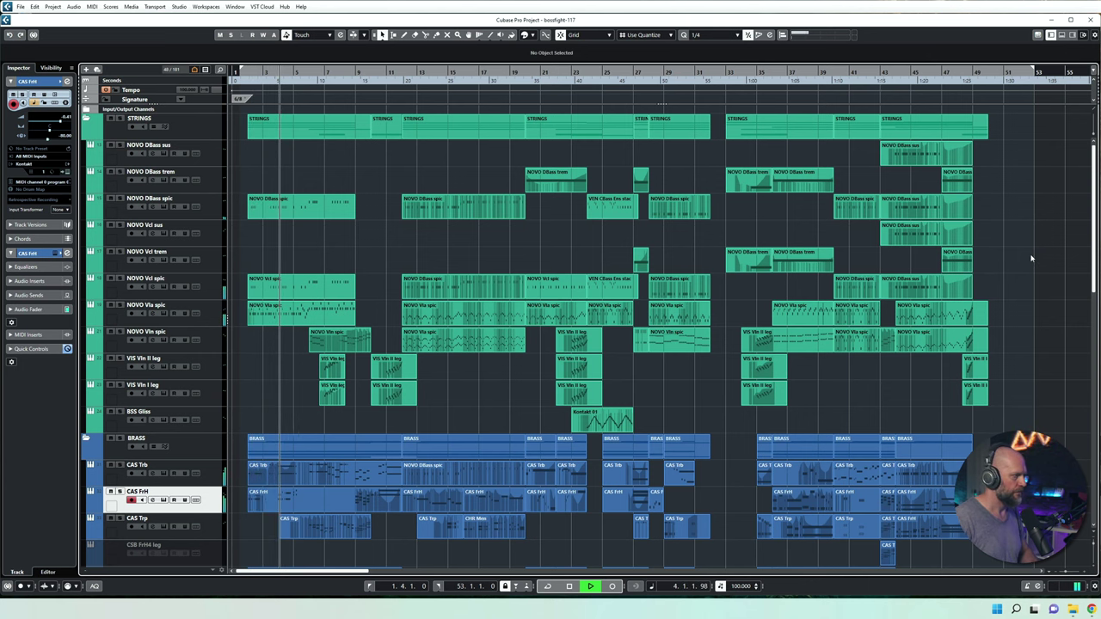
pyautogui.hotkey('shift', 'h')
pyautogui.hotkey('shift', 'h')
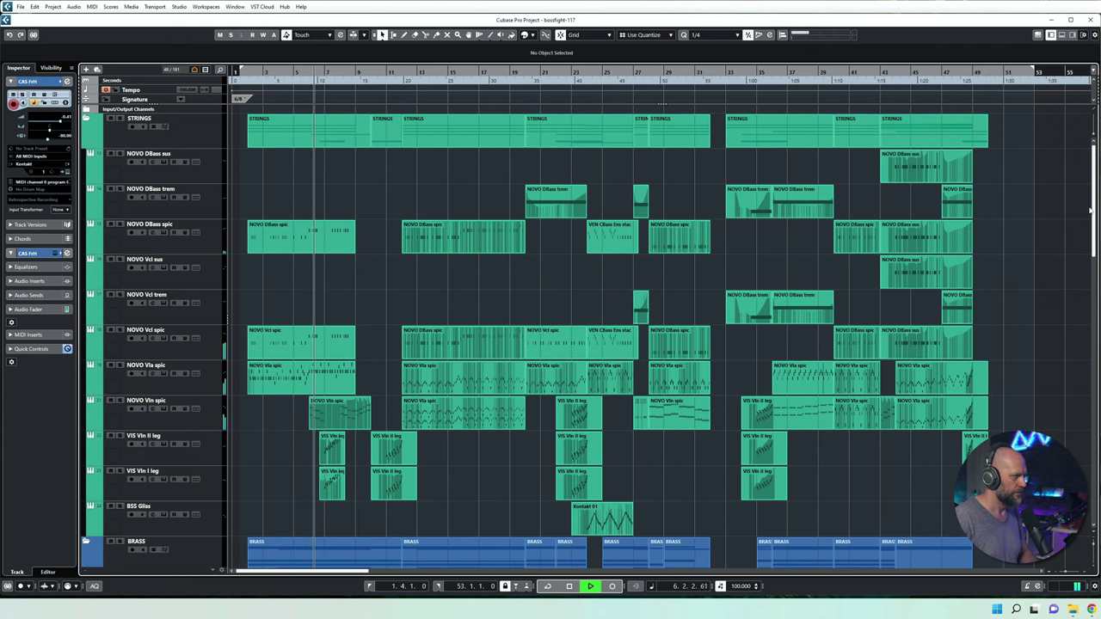
pyautogui.scroll(-1, 1094, 196)
pyautogui.moveTo(1095, 196); pyautogui.dragTo(1075, 294)
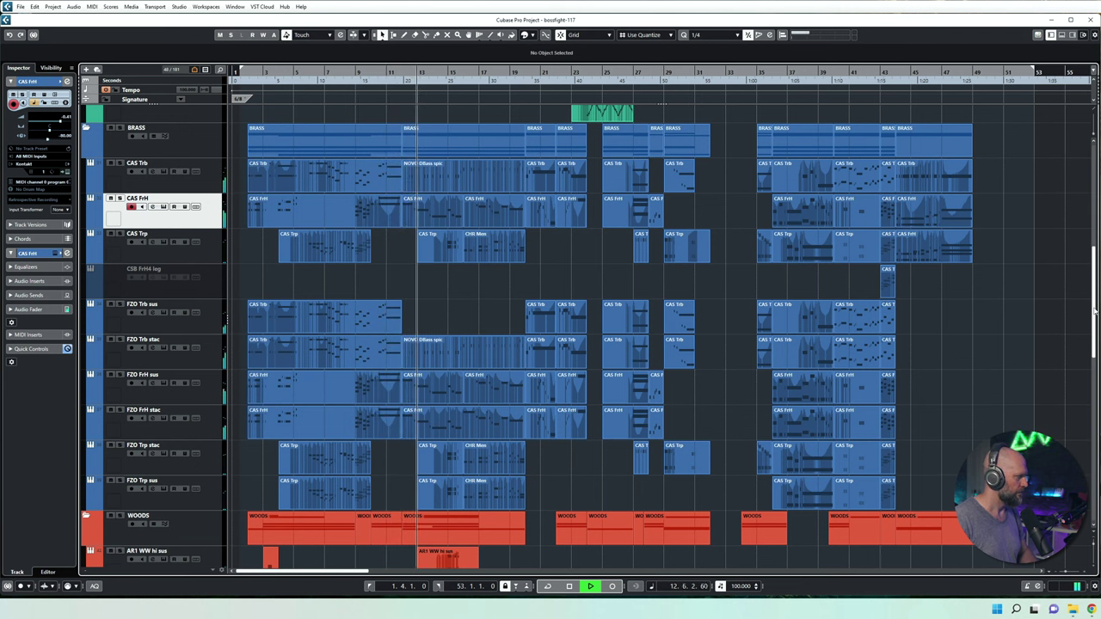
# - Scroll down through the sections, fit all tracks from STRINGS to CHR Women, and select every event
pyautogui.scroll(-1, 1094, 314)
pyautogui.moveTo(1094, 314); pyautogui.dragTo(1089, 384)
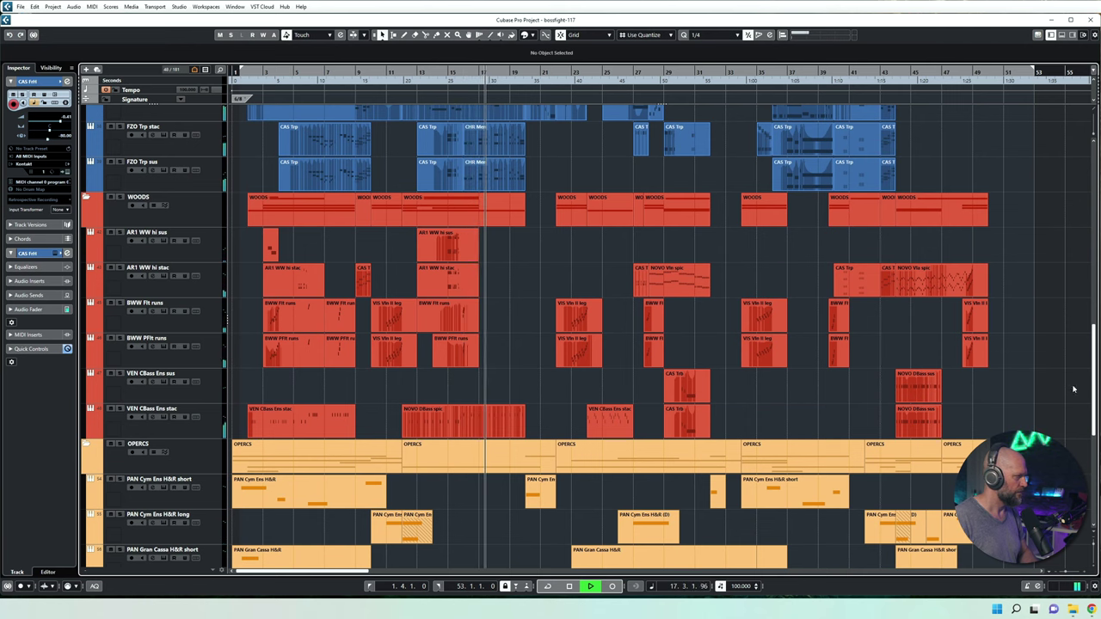
pyautogui.moveTo(1095, 374); pyautogui.dragTo(1084, 449)
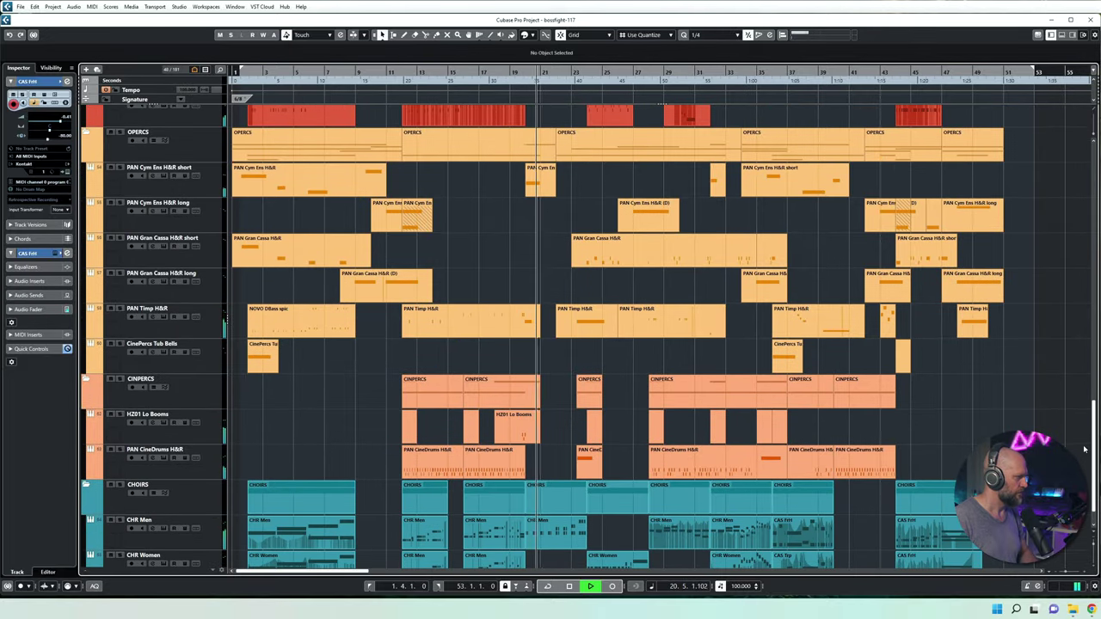
pyautogui.scroll(-1, 1095, 435)
pyautogui.scroll(-1, 1095, 435)
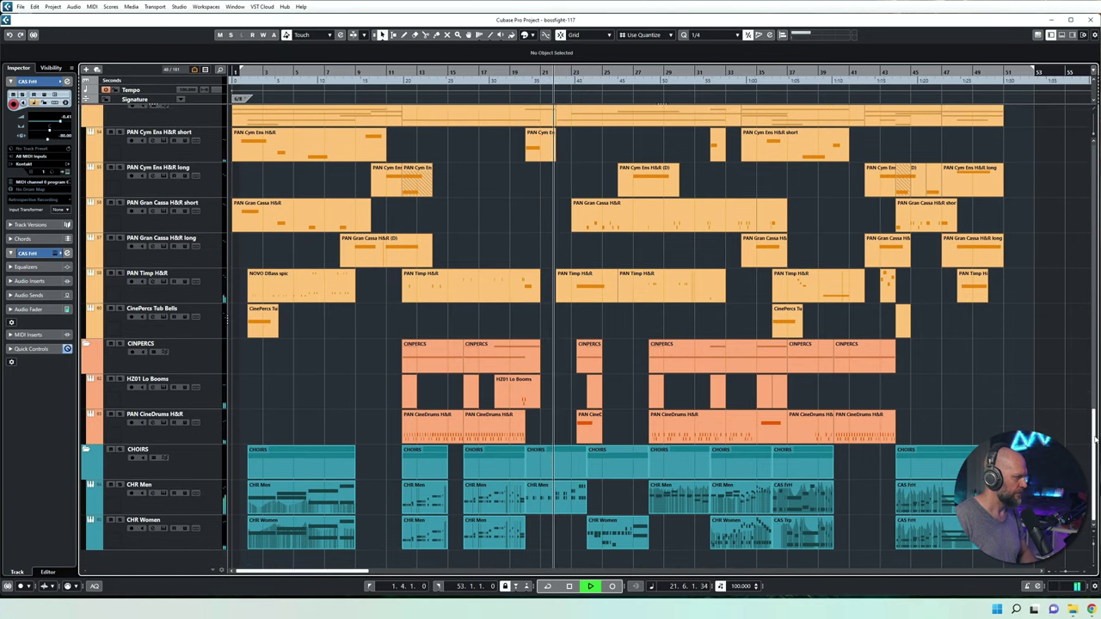
pyautogui.hotkey('shift', 'g')
pyautogui.hotkey('shift', 'g')
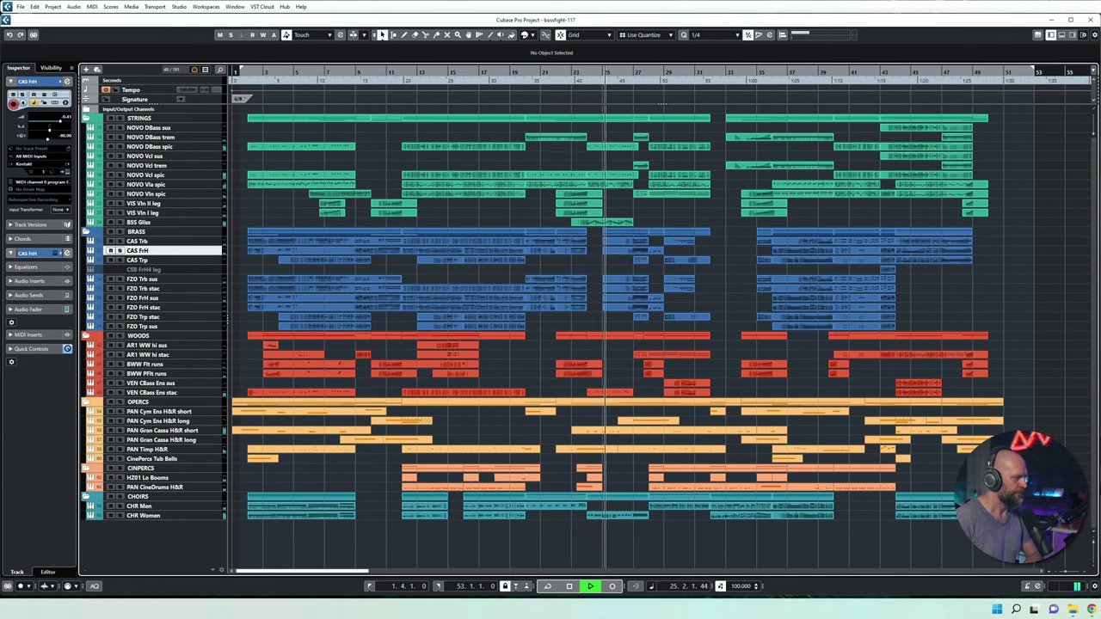
pyautogui.hotkey('ctrl', 'a')
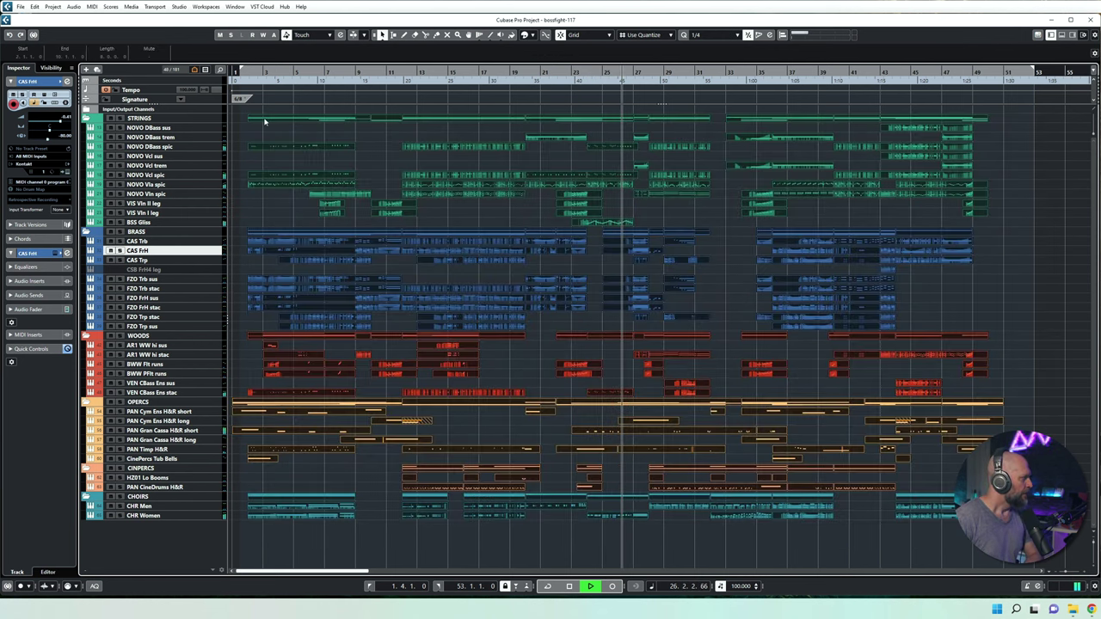
pyautogui.hotkey('ctrl', 'e')
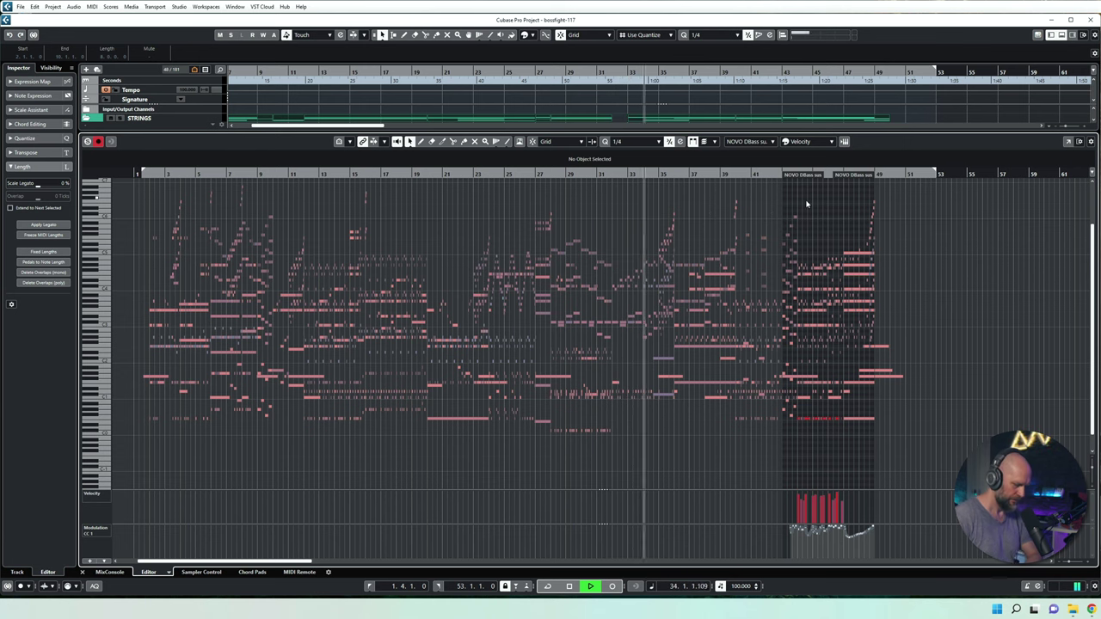
pyautogui.press('Return')
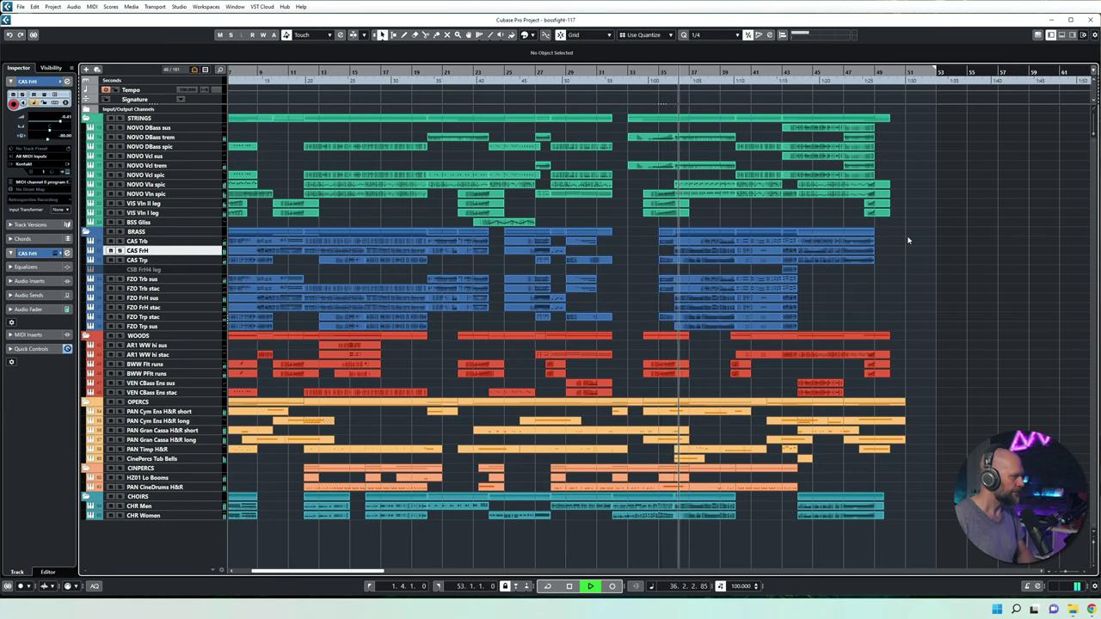
pyautogui.hscroll(-3, 946, 245)
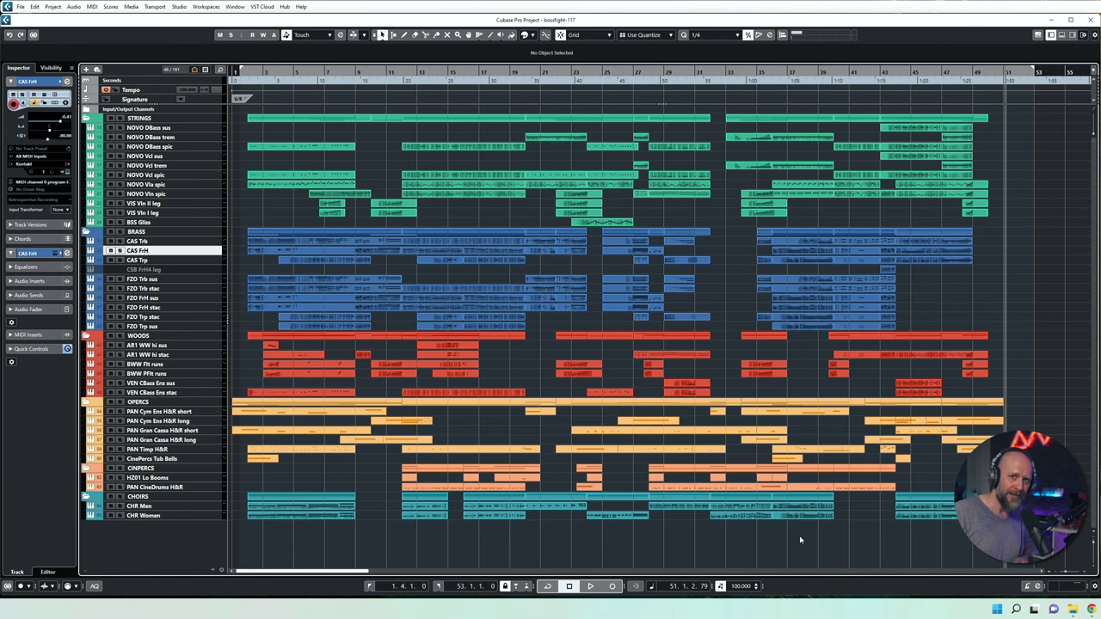
# - Zoom in on the project start with tall tracks (Alt+S)
pyautogui.hotkey('alt', 's')
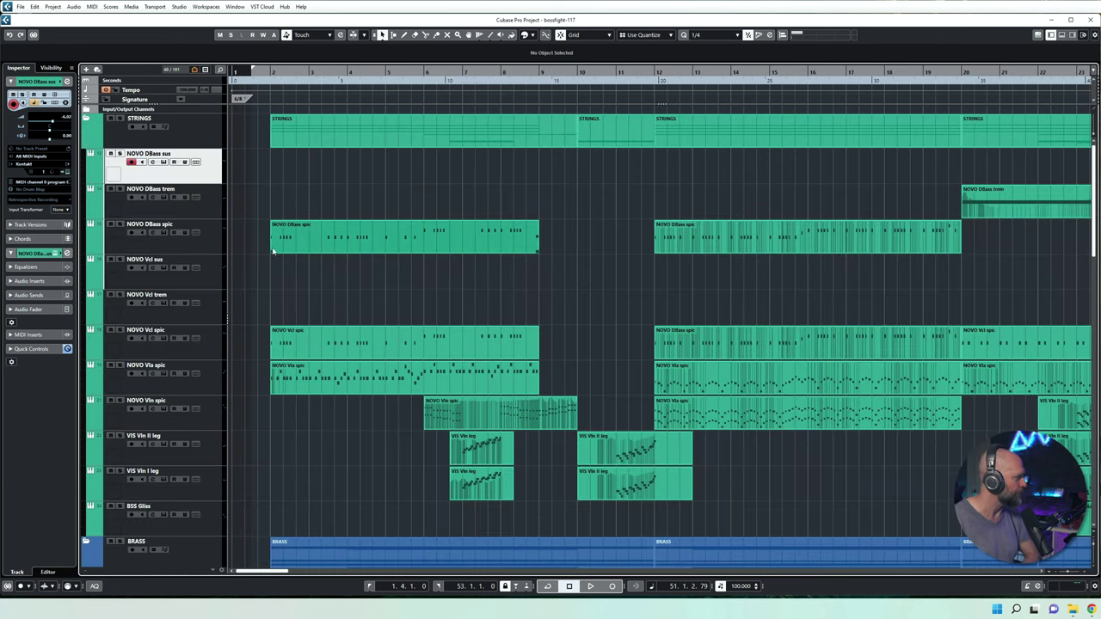
# - Check the Kontakt patches on NOVO DBass sus and VIS Vln II leg
pyautogui.click(164, 161)
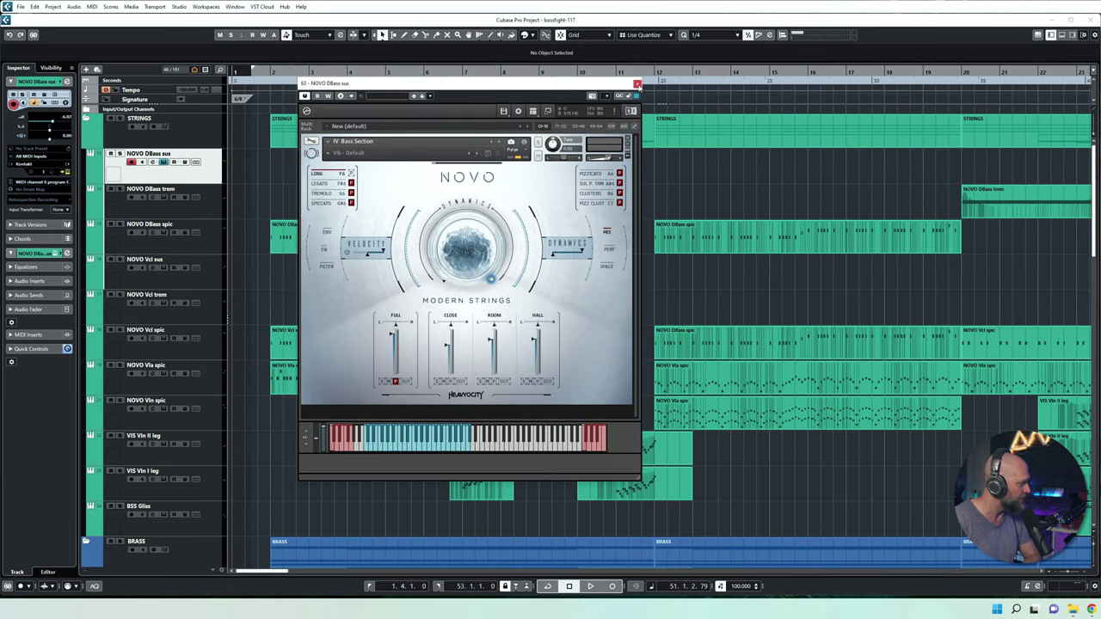
pyautogui.click(637, 84)
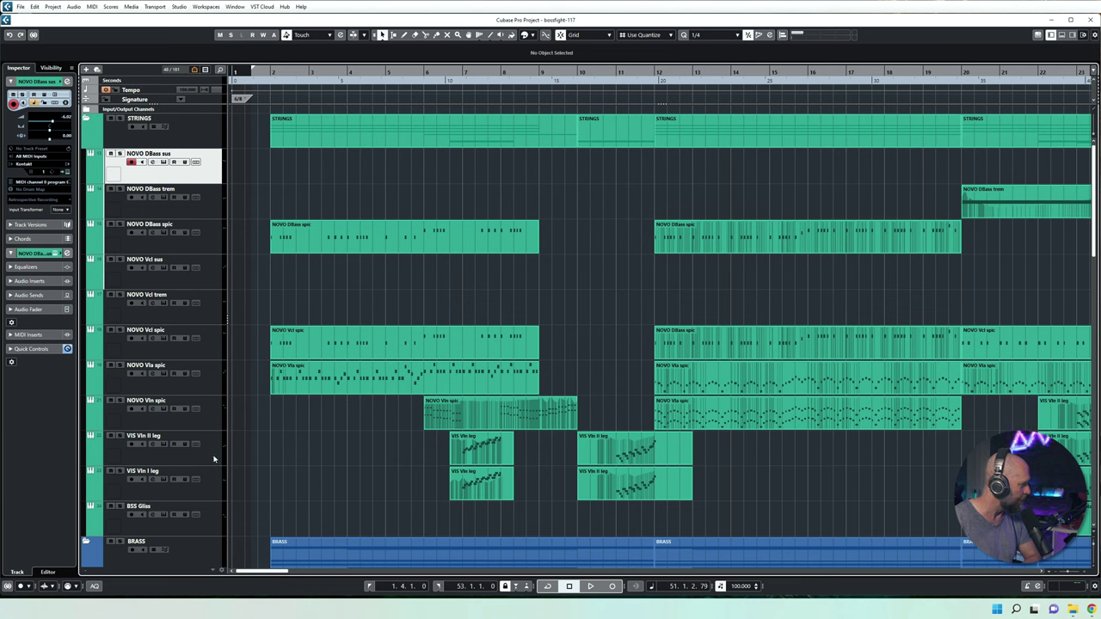
pyautogui.click(164, 444)
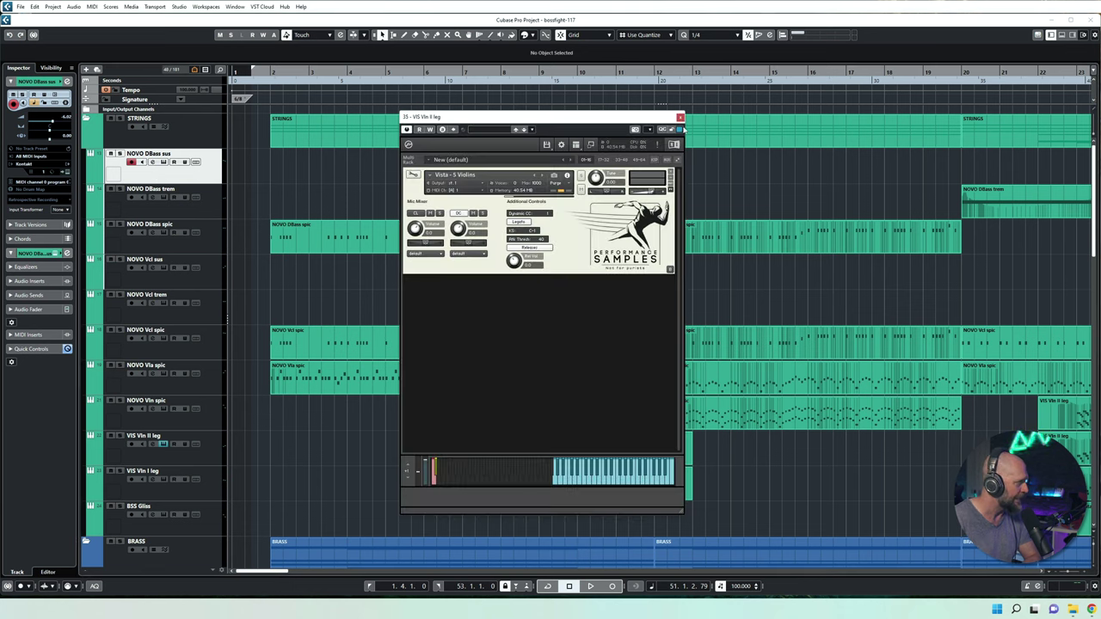
pyautogui.click(680, 117)
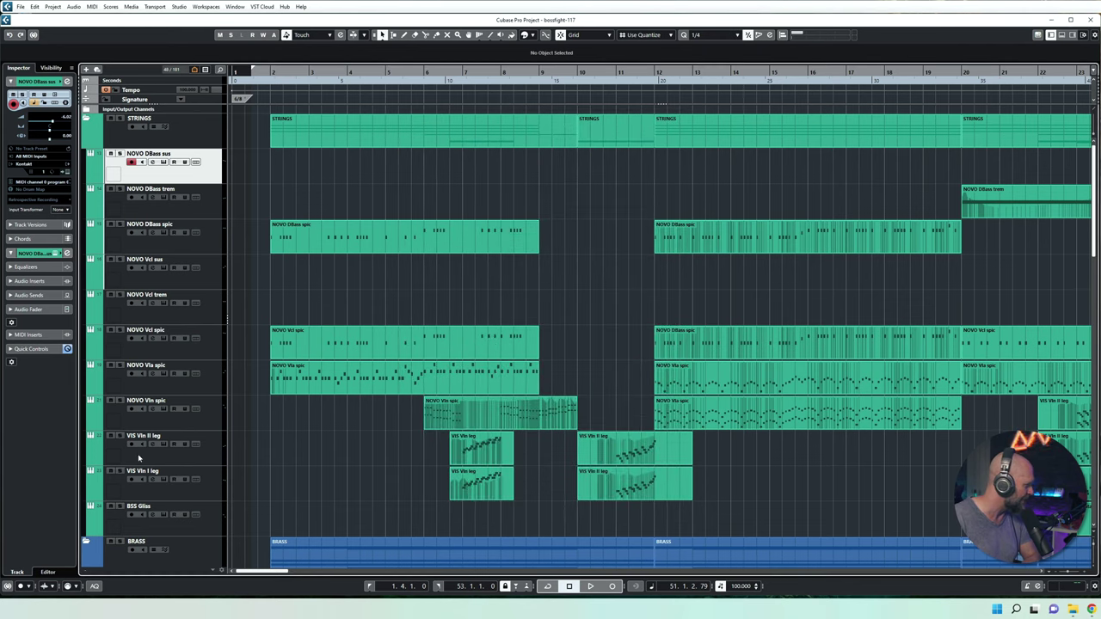
# - Solo VIS Vln I leg and VIS Vln II leg and play them briefly from bar 6
pyautogui.click(121, 472)
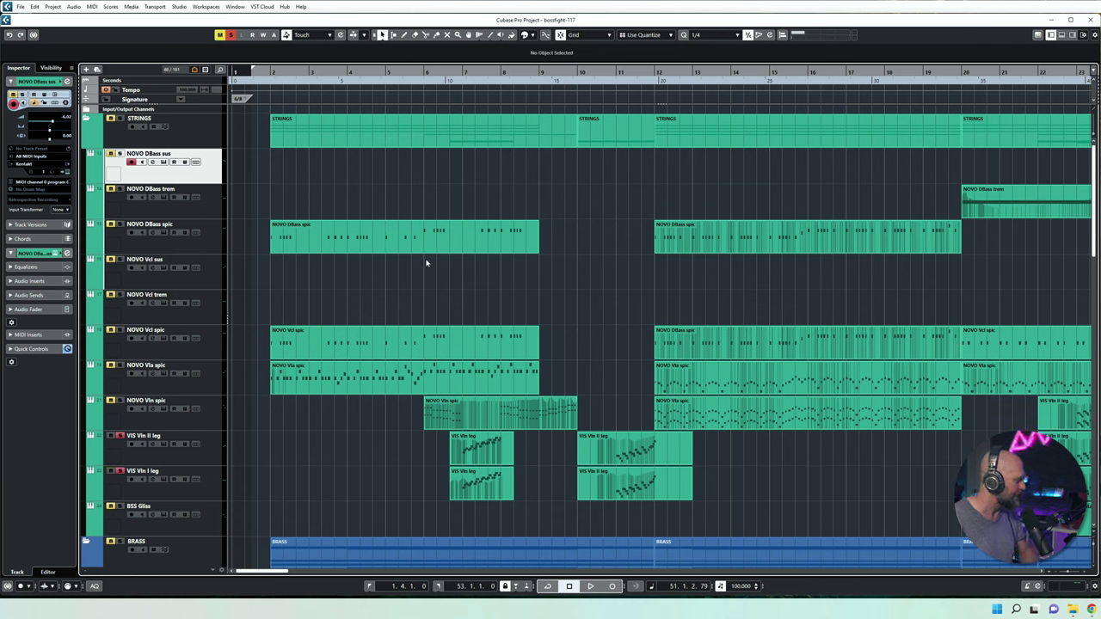
pyautogui.click(449, 155)
pyautogui.press('space')
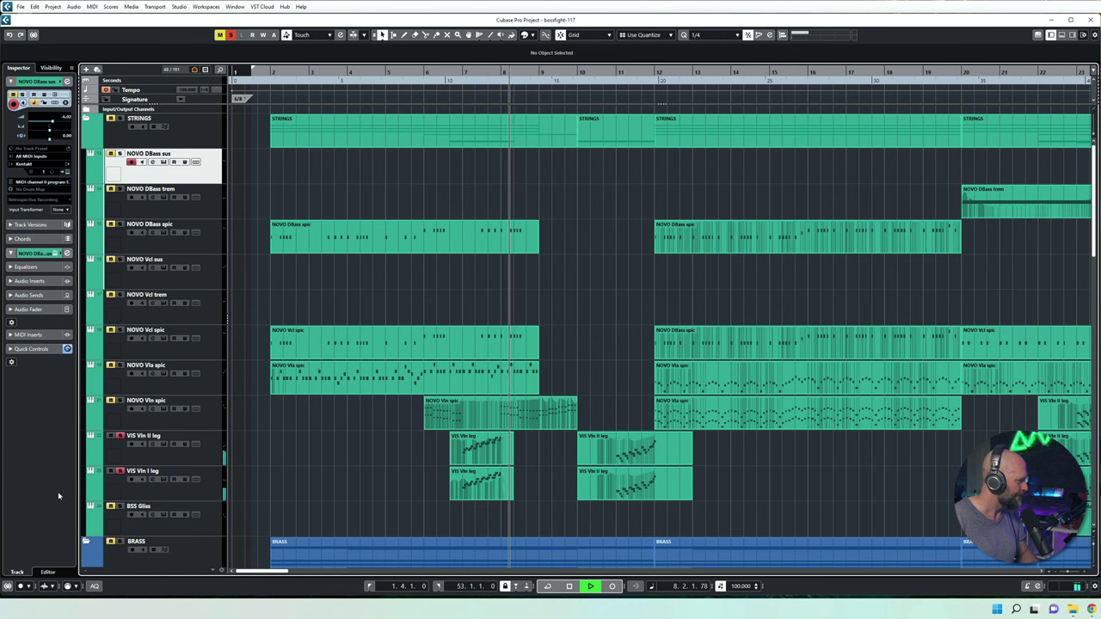
pyautogui.press('space')
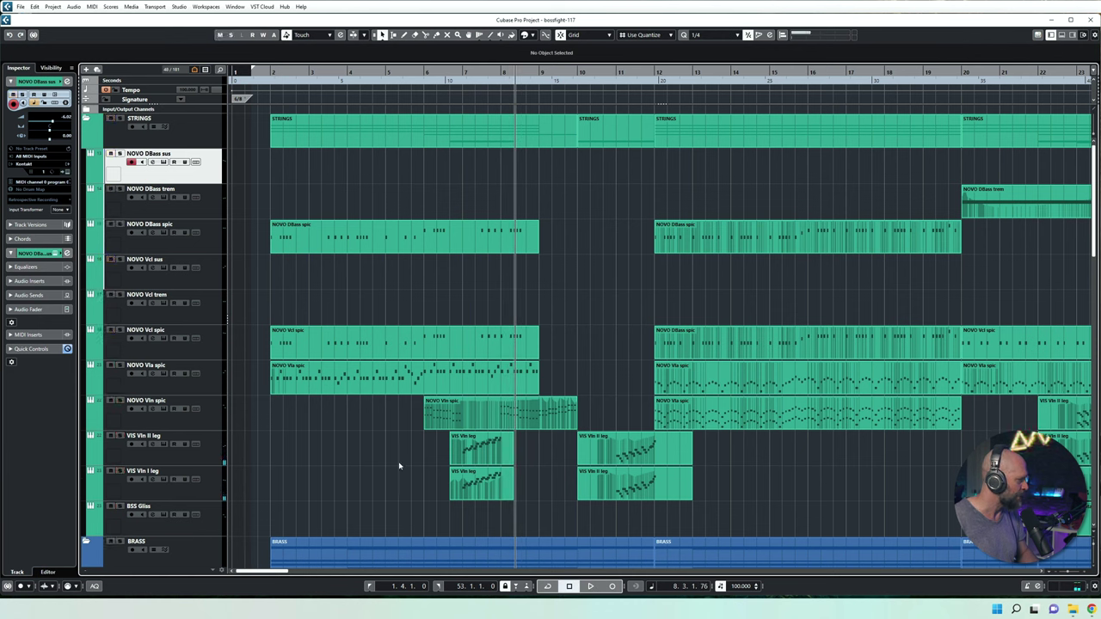
# - Check the BSS Gliss instrument patch and select the BSS Gliss track
pyautogui.click(164, 515)
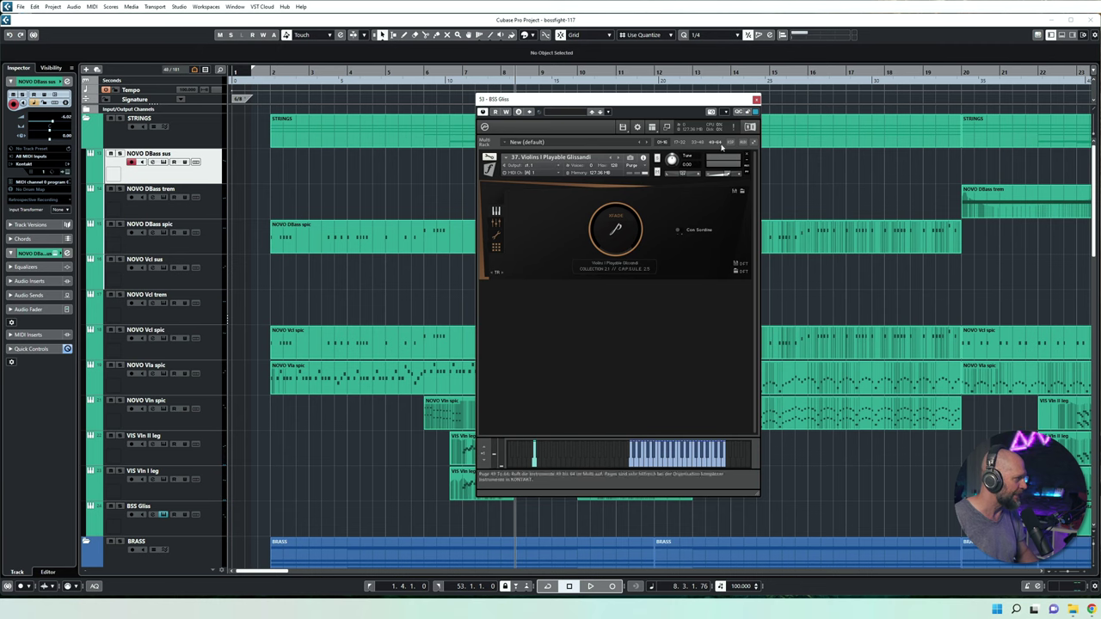
pyautogui.click(755, 99)
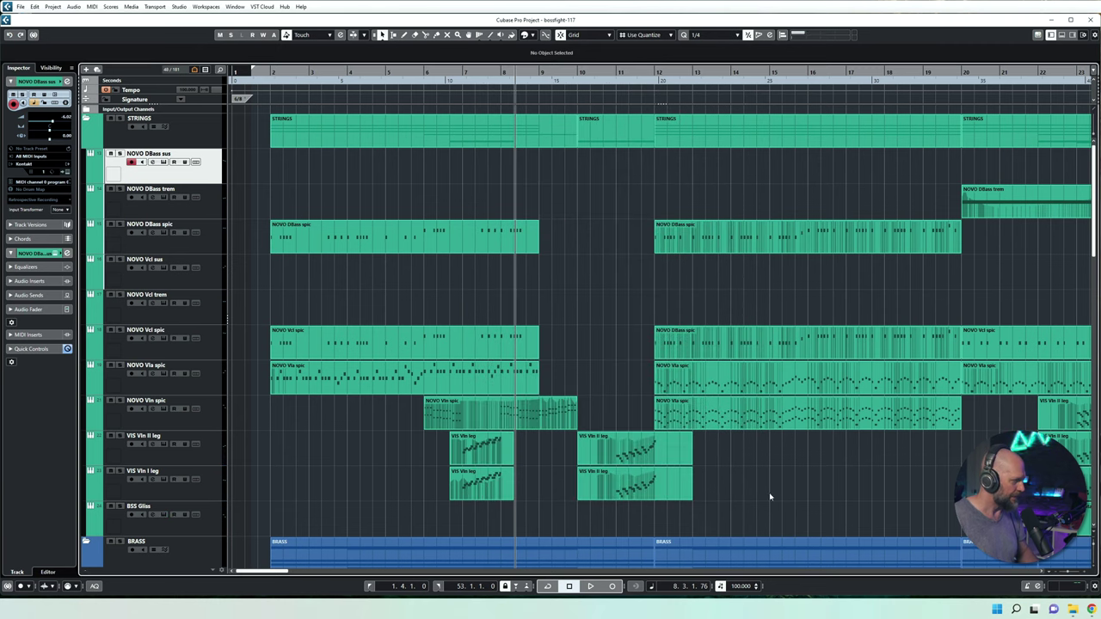
pyautogui.hscroll(6, 770, 496)
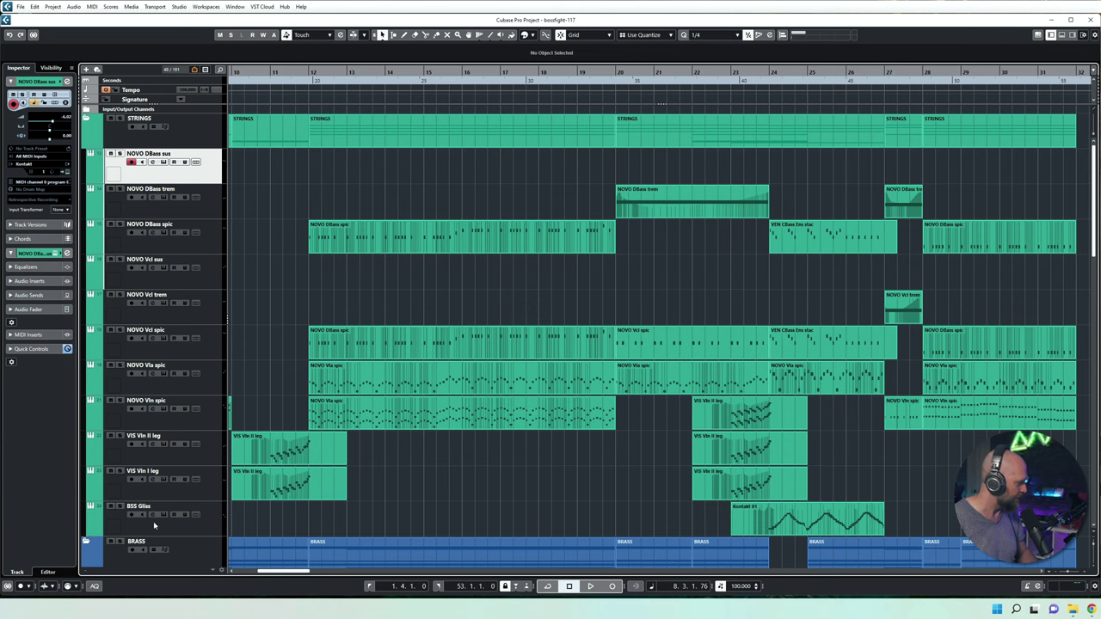
pyautogui.click(153, 522)
# - Audition the Kontakt 01 glissando event, viewing its notes in the note editor
pyautogui.click(756, 74)
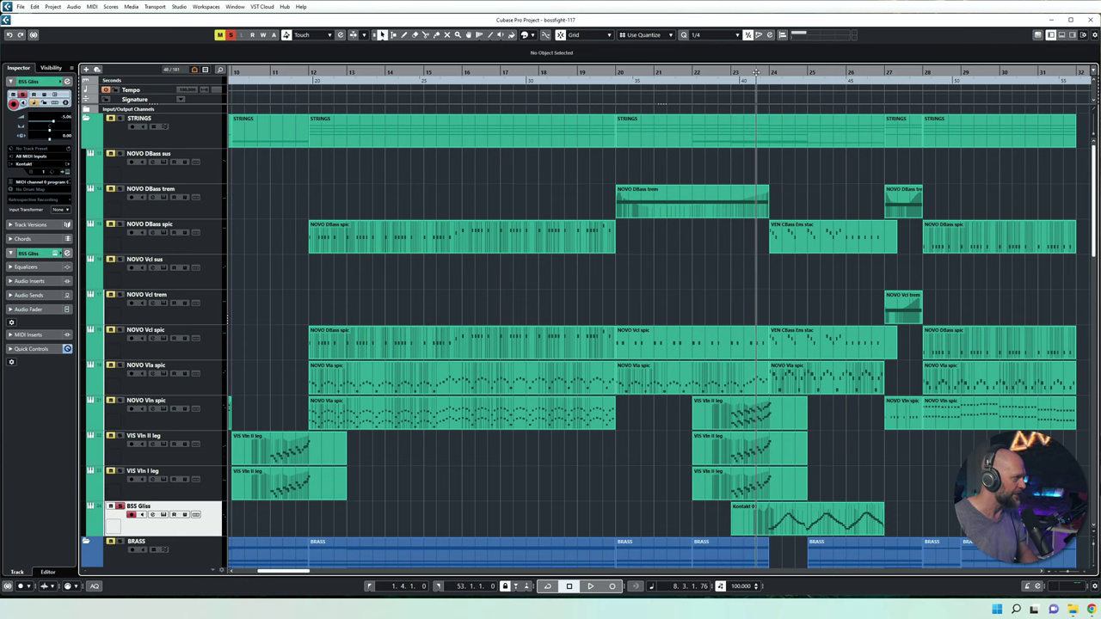
pyautogui.click(800, 521)
pyautogui.doubleClick(800, 521)
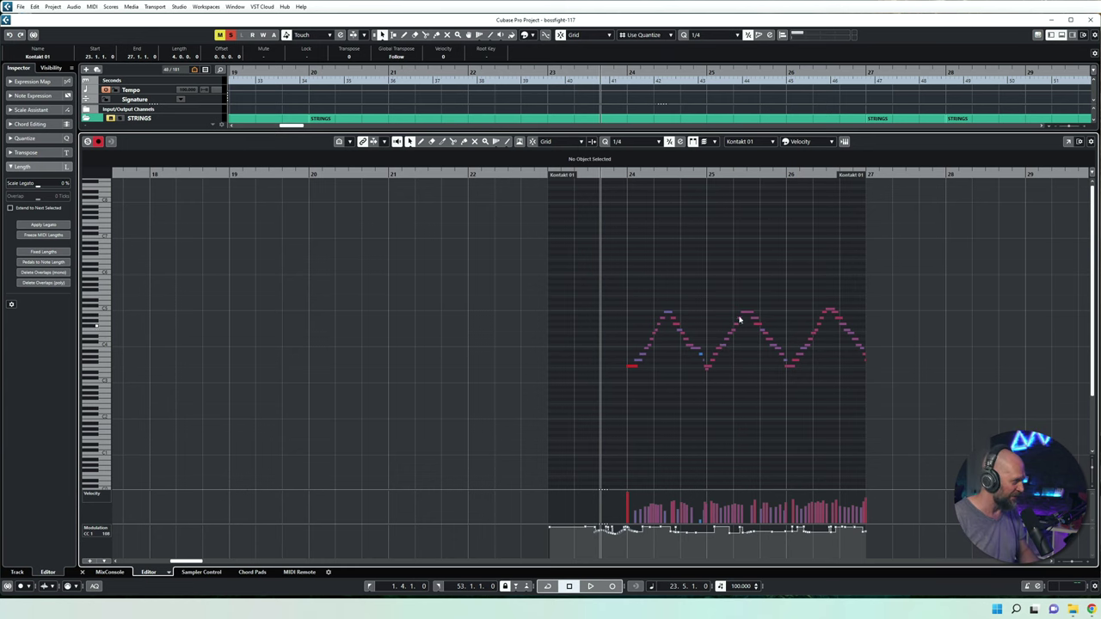
pyautogui.press('space')
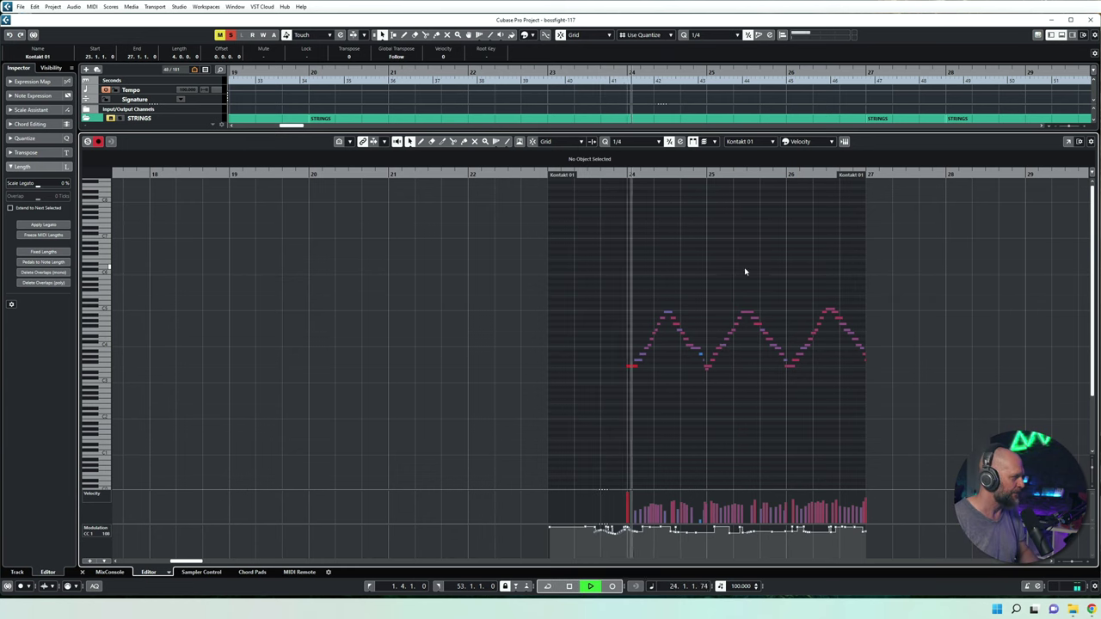
pyautogui.hotkey('ctrl', 'e')
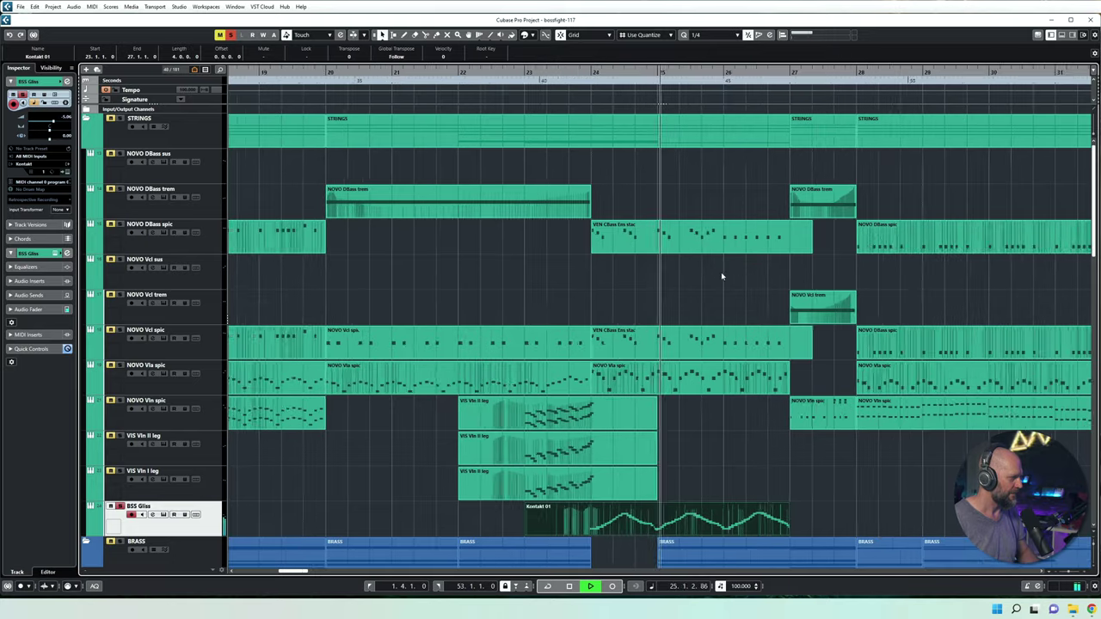
pyautogui.press('g')
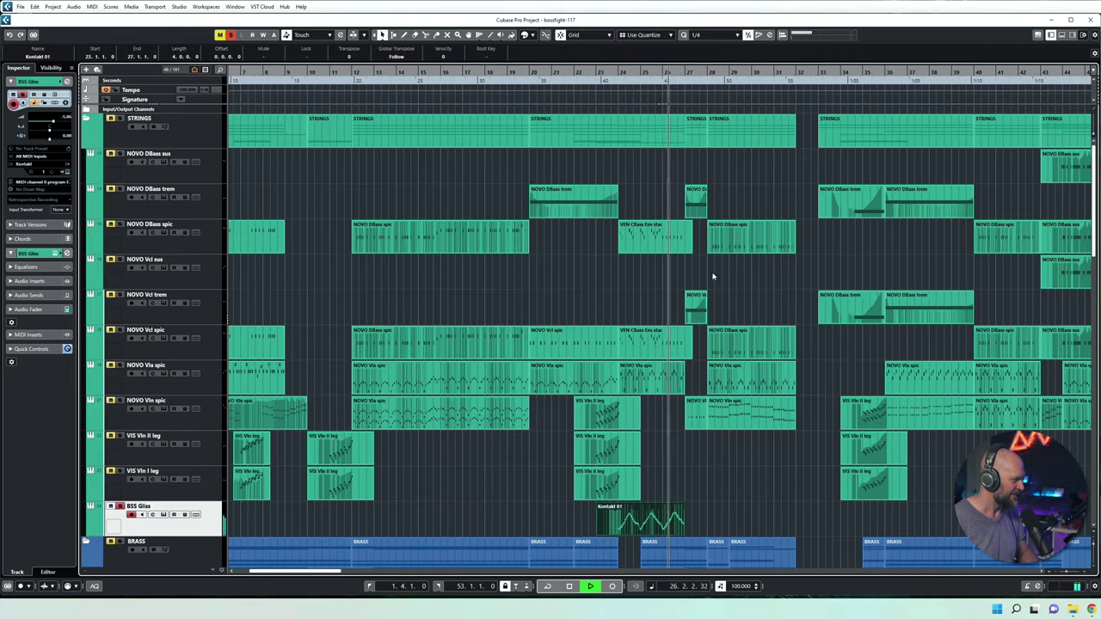
pyautogui.press('space')
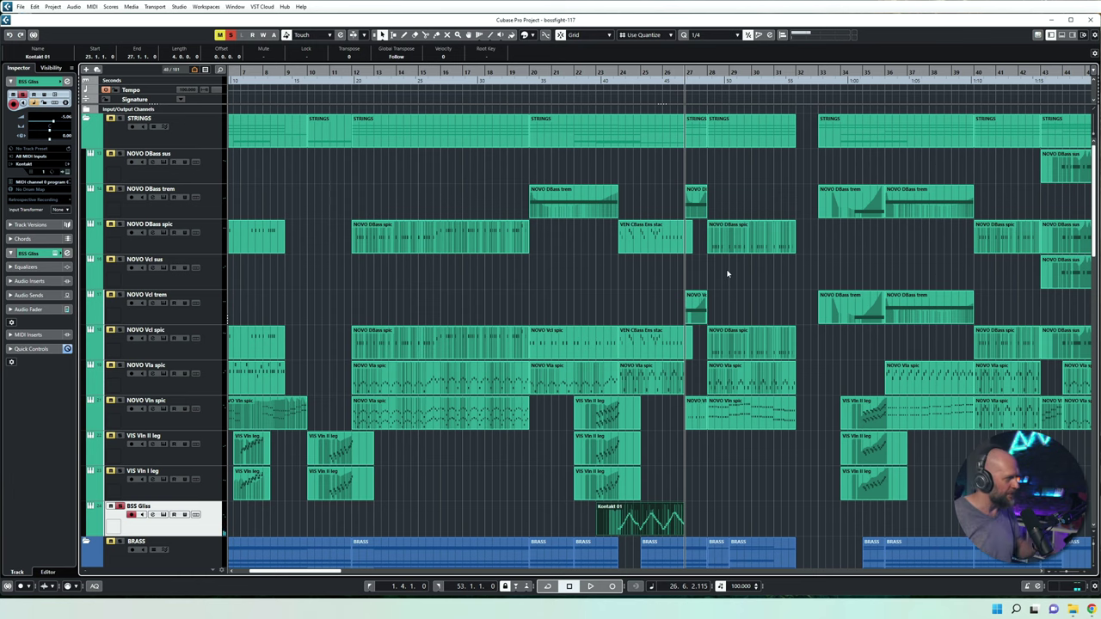
# - Unsolo BSS Gliss, play the arrangement from the beginning, and select the string events
pyautogui.click(744, 491)
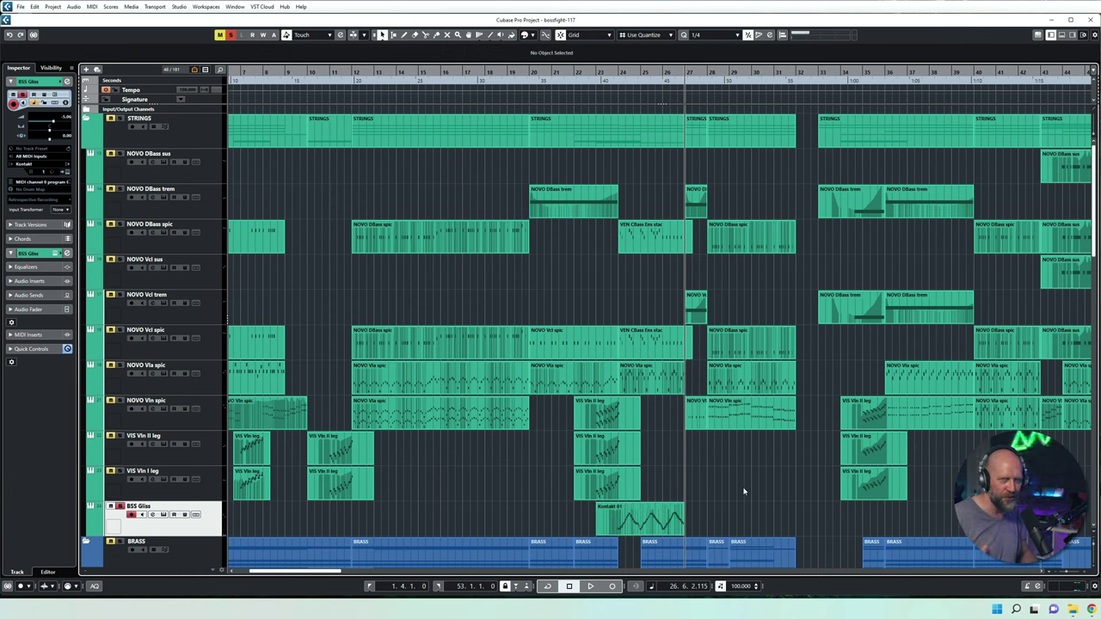
pyautogui.press('g')
pyautogui.press('g')
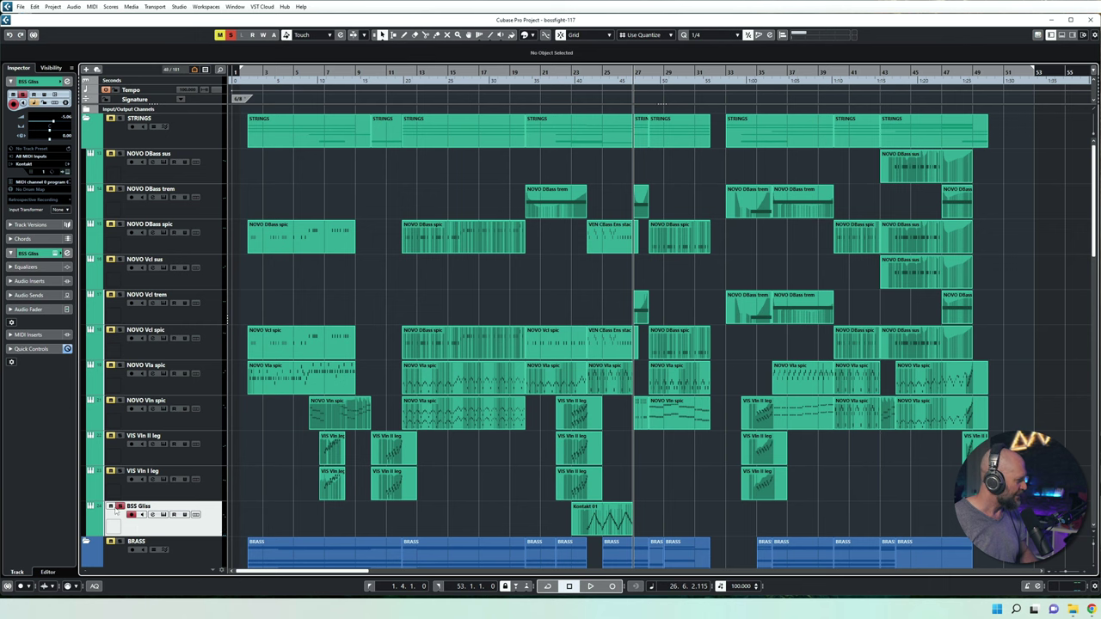
pyautogui.click(119, 506)
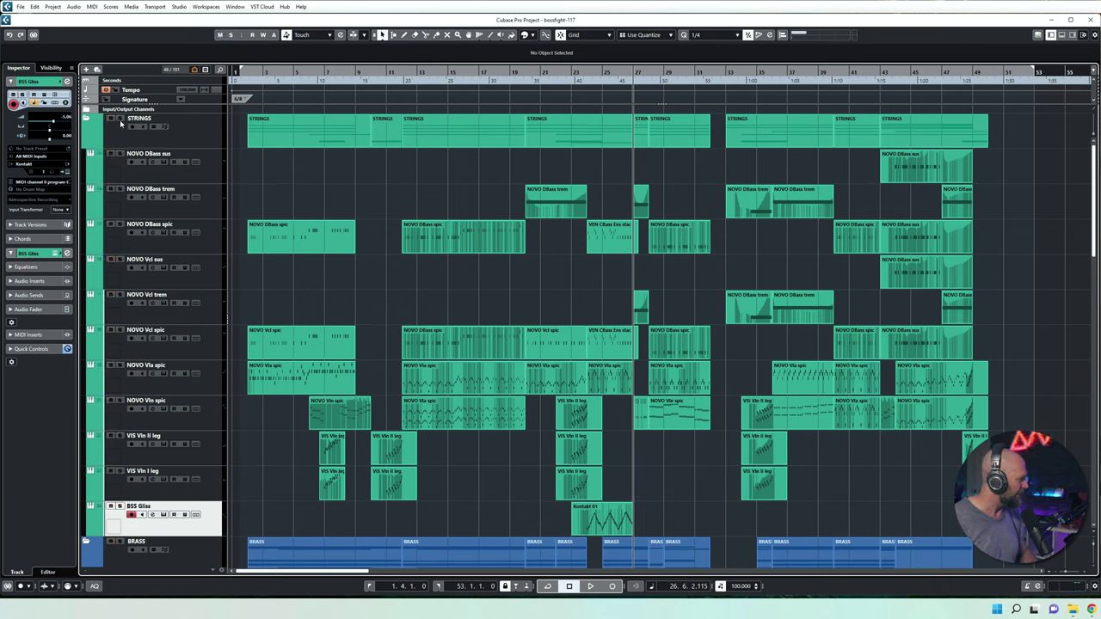
pyautogui.press('Home')
pyautogui.press('space')
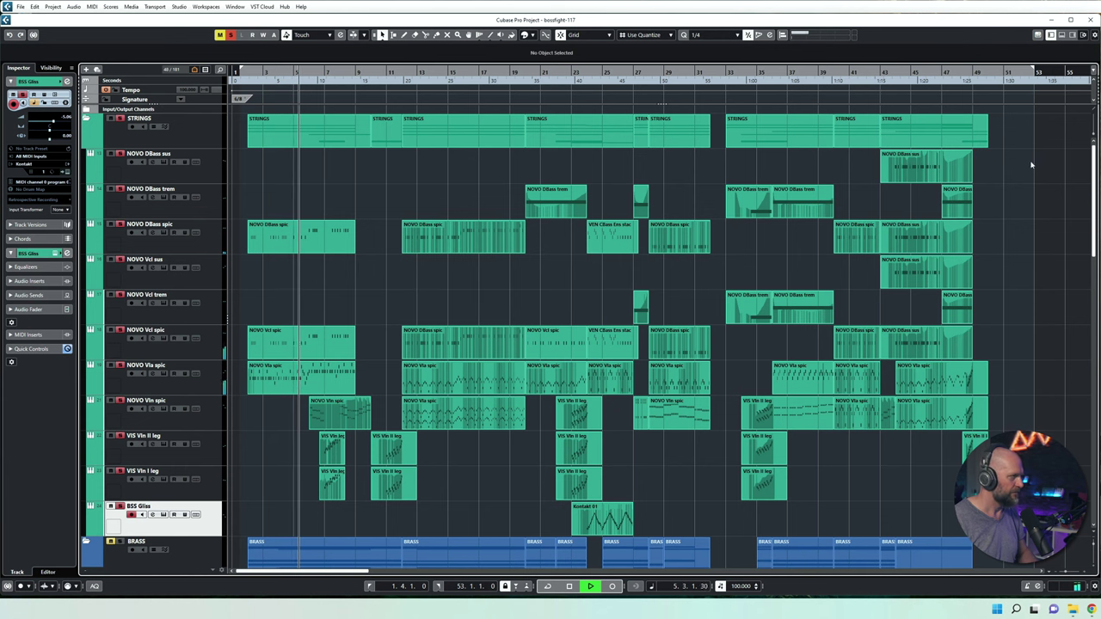
pyautogui.moveTo(1032, 160); pyautogui.dragTo(258, 529)
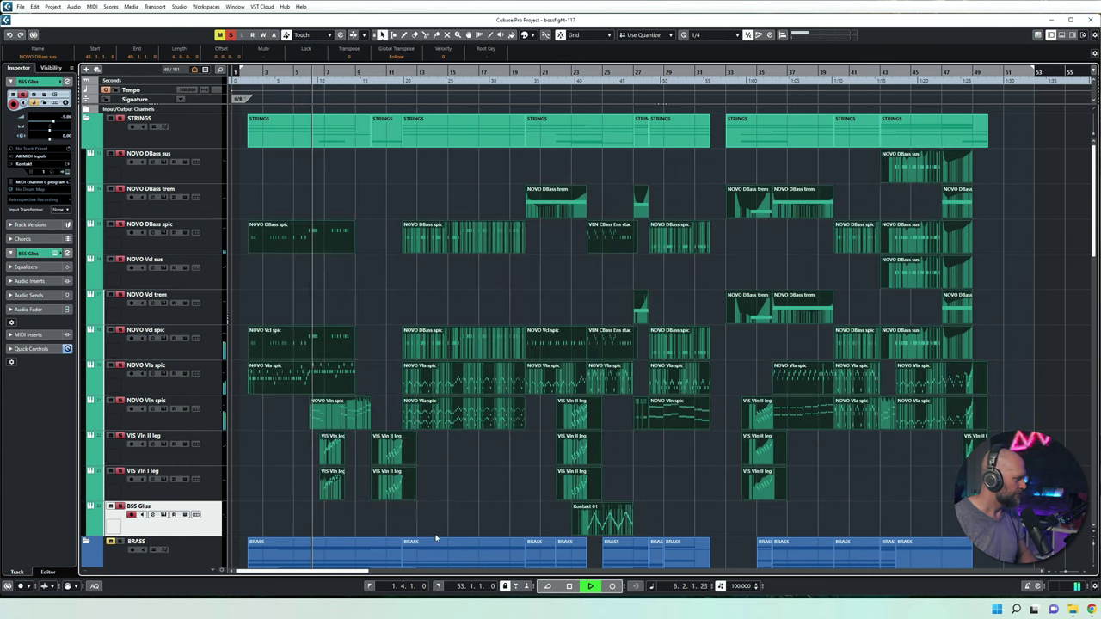
# - Open the selected string parts in the Key Editor and scroll through their notes during playback
pyautogui.doubleClick(604, 522)
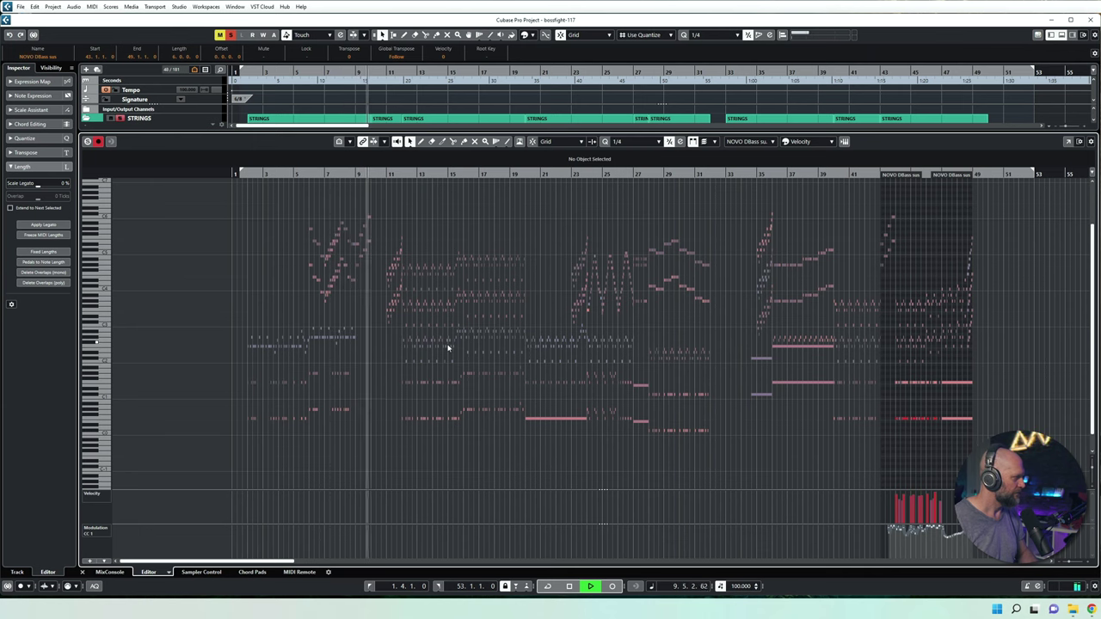
pyautogui.scroll(3, 447, 347)
pyautogui.hscroll(-10, 447, 347)
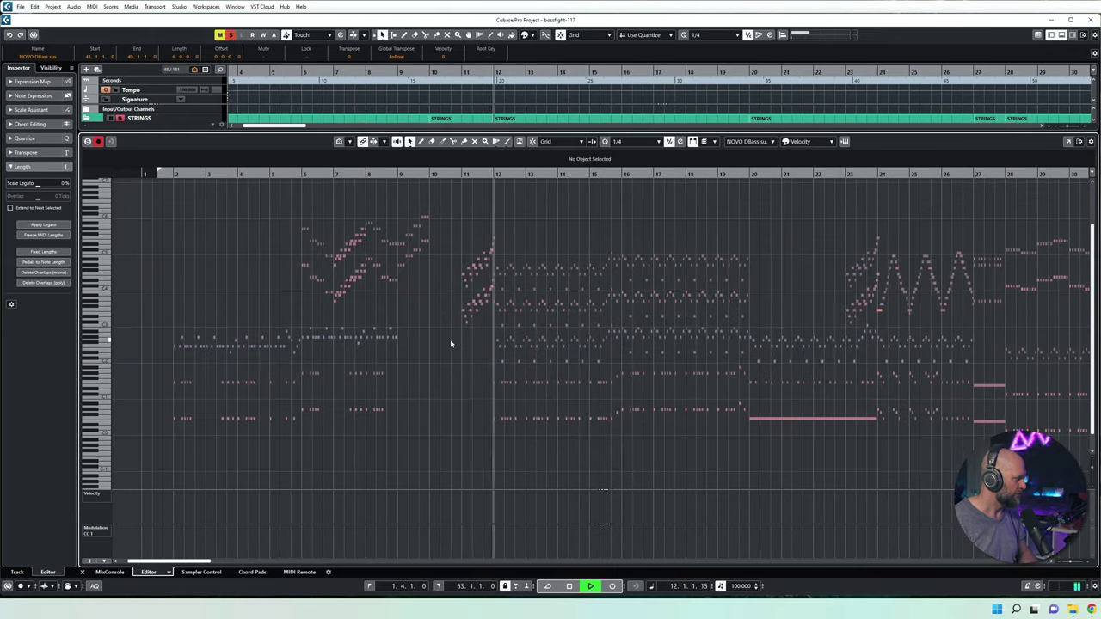
pyautogui.hscroll(2, 448, 344)
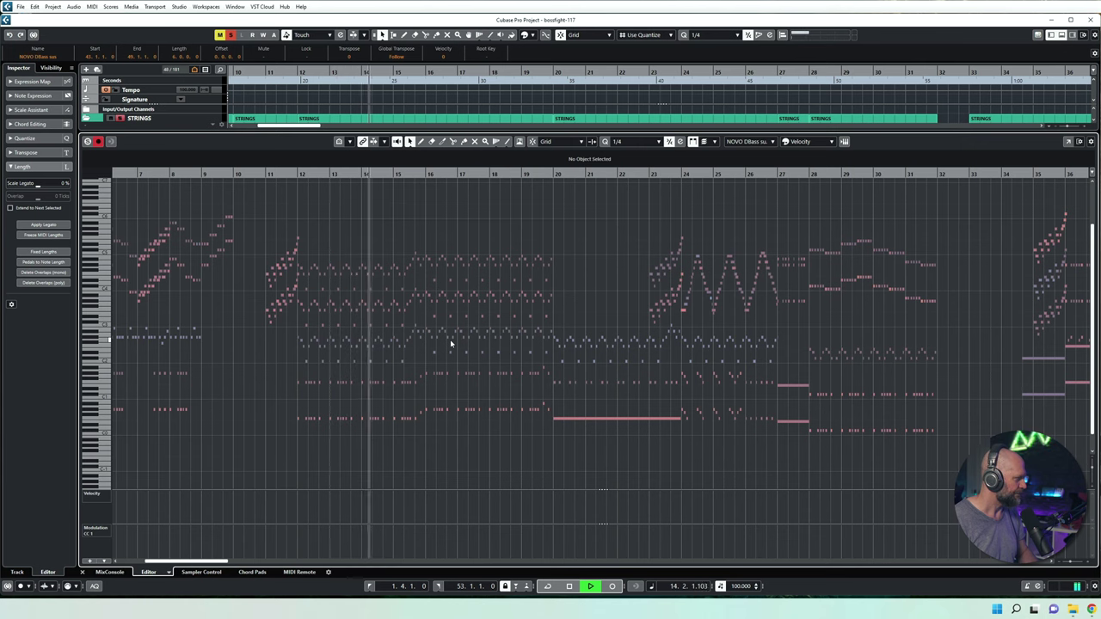
pyautogui.hscroll(1, 451, 344)
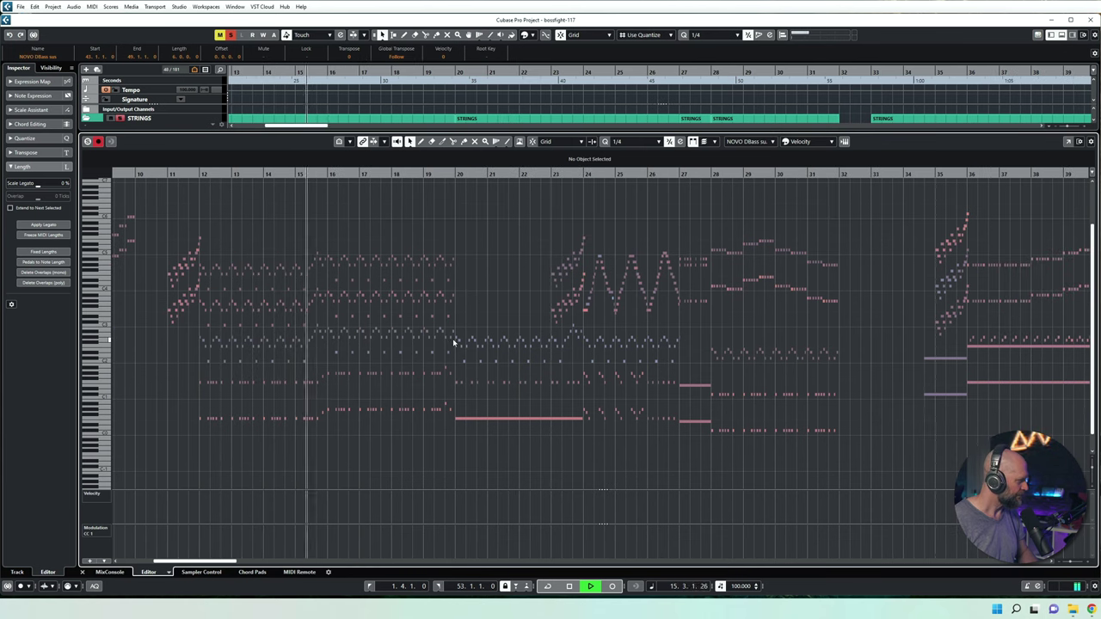
pyautogui.hscroll(1, 460, 341)
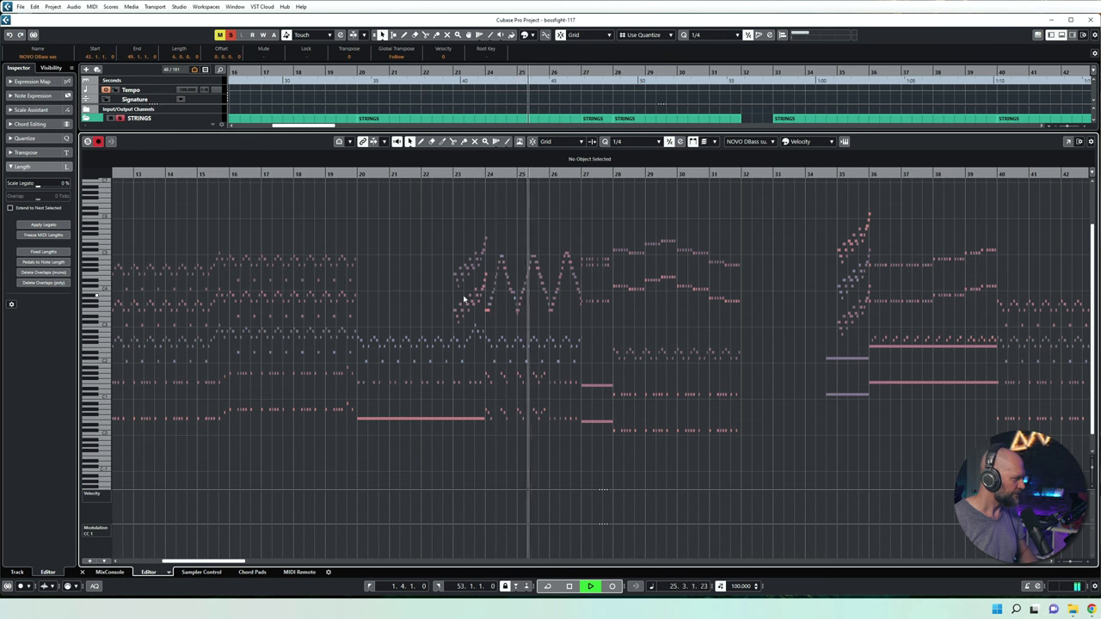
pyautogui.hscroll(-3, 485, 302)
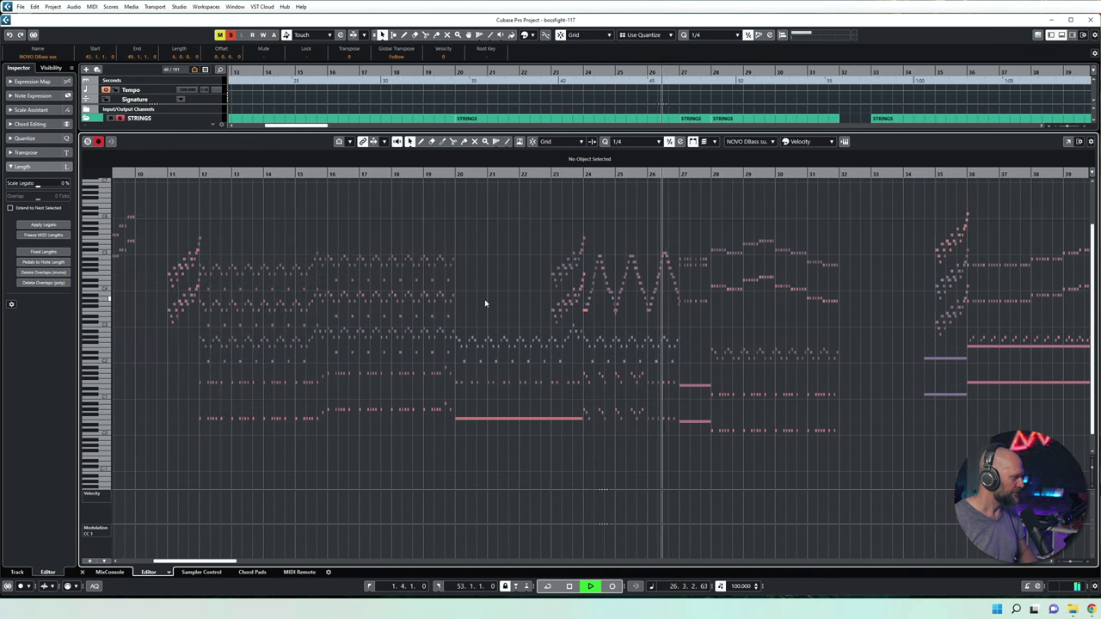
pyautogui.hscroll(12, 484, 303)
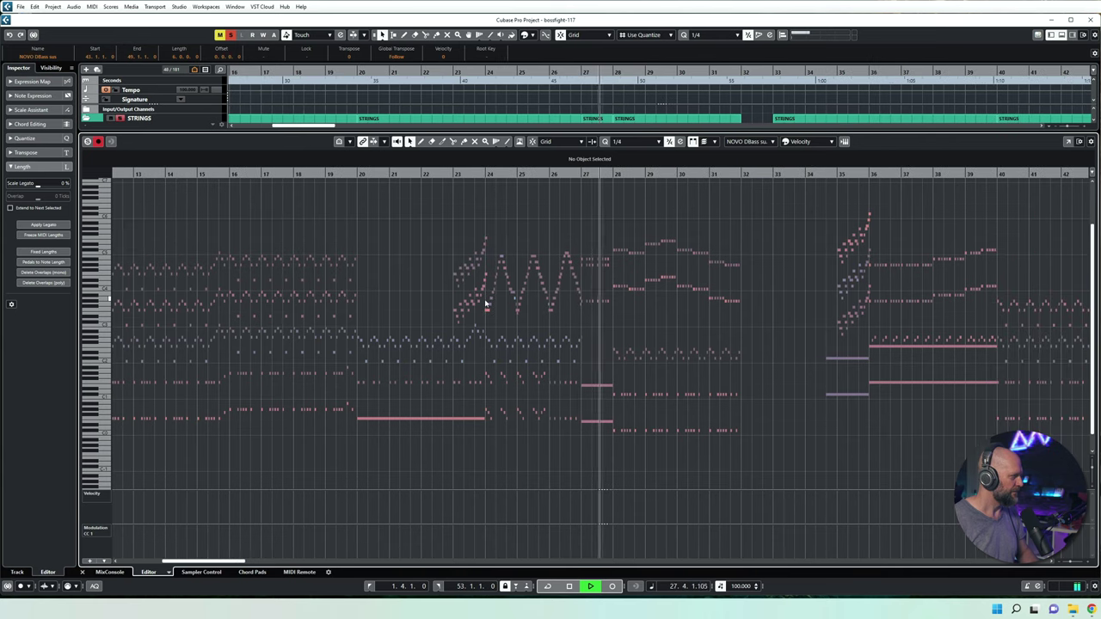
pyautogui.hscroll(3, 484, 303)
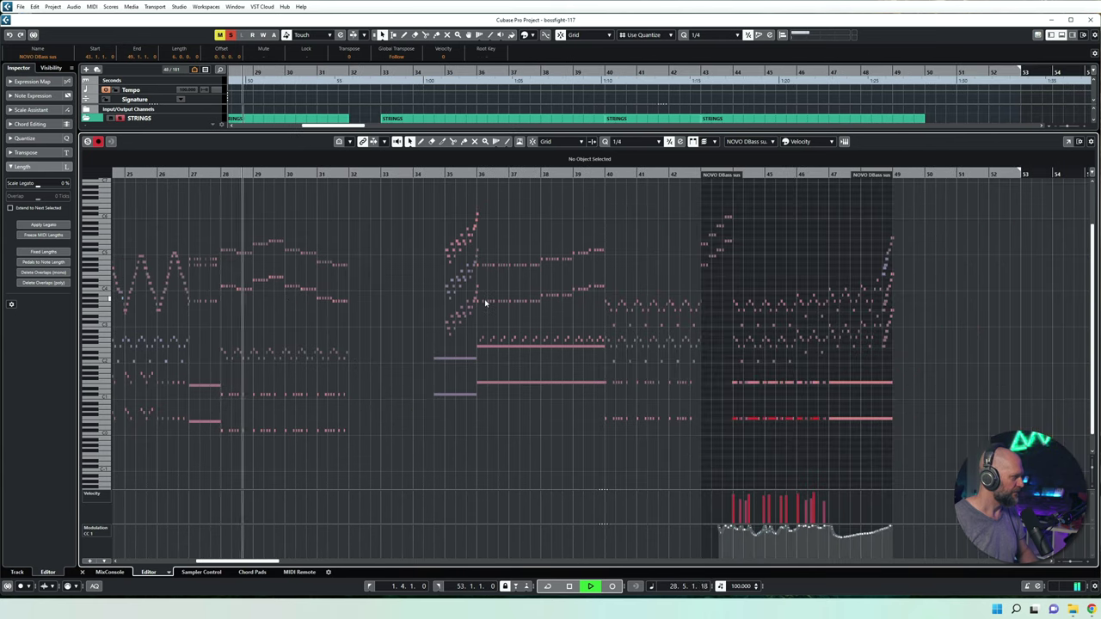
# - Stop playback near bar 29, close the note editor, and zoom out to the full arrangement
pyautogui.press('space')
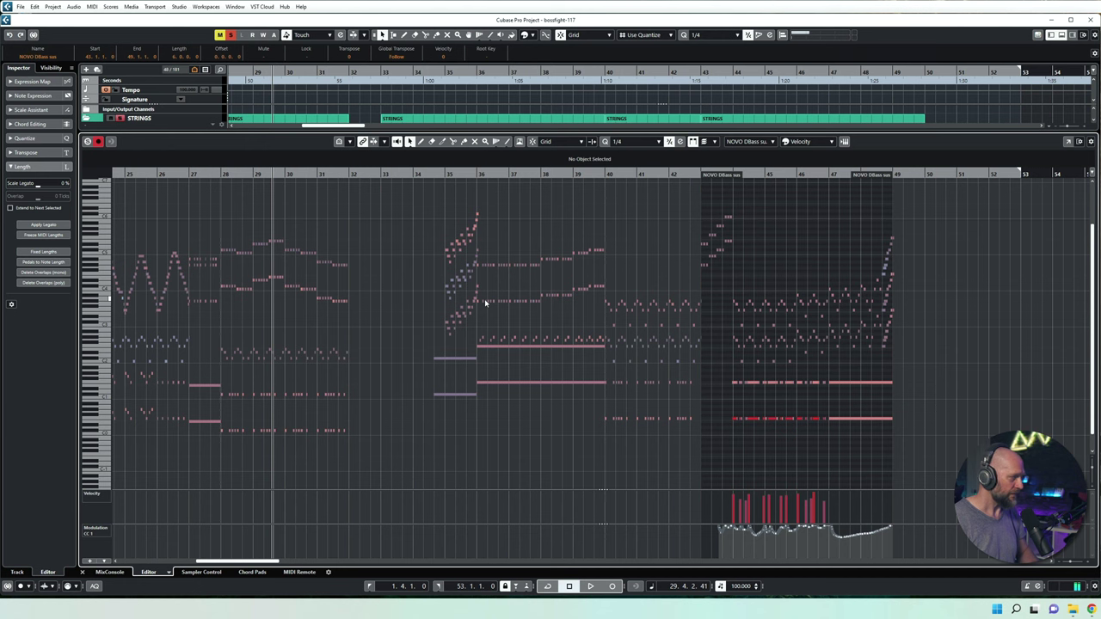
pyautogui.hotkey('ctrl', 'e')
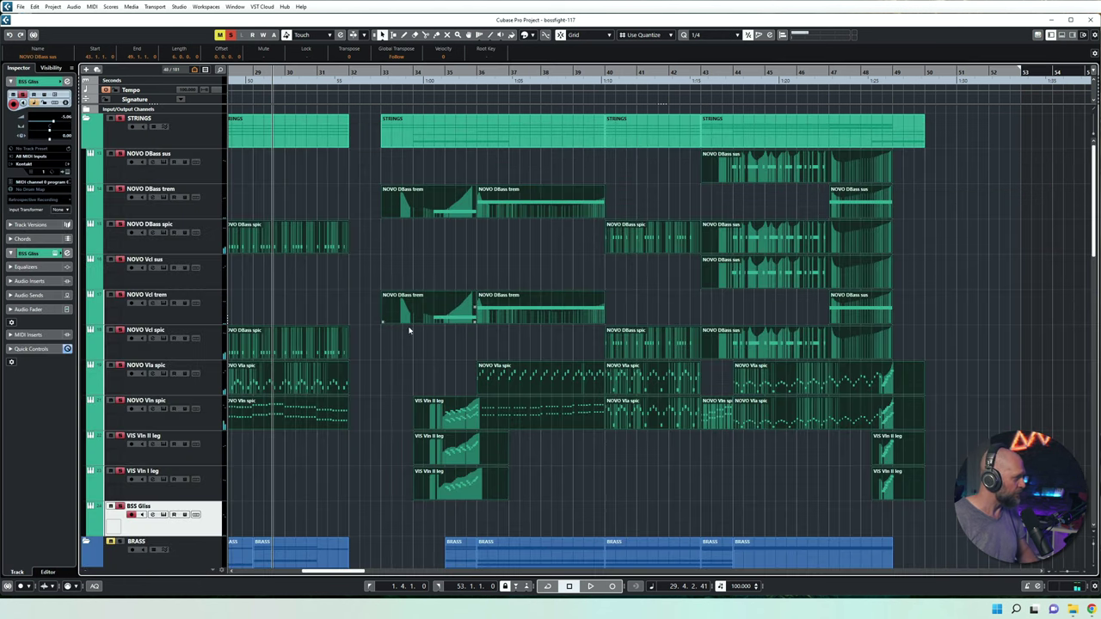
pyautogui.press('g')
pyautogui.press('g')
pyautogui.press('g')
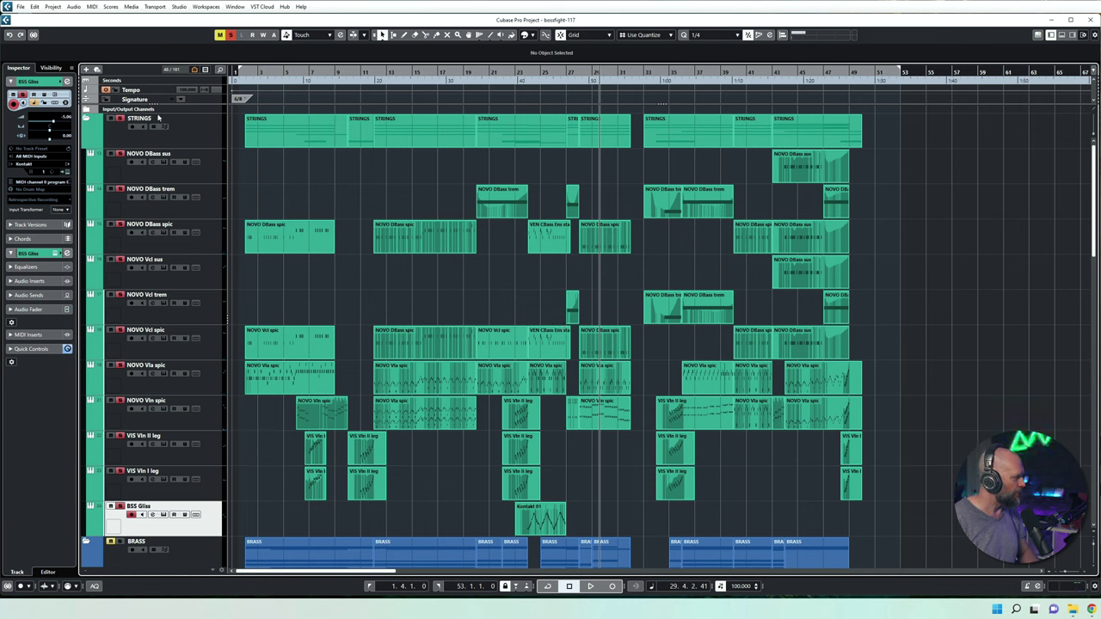
# - Return to the project start and play the arrangement from the beginning
pyautogui.press('Home')
pyautogui.press('space')
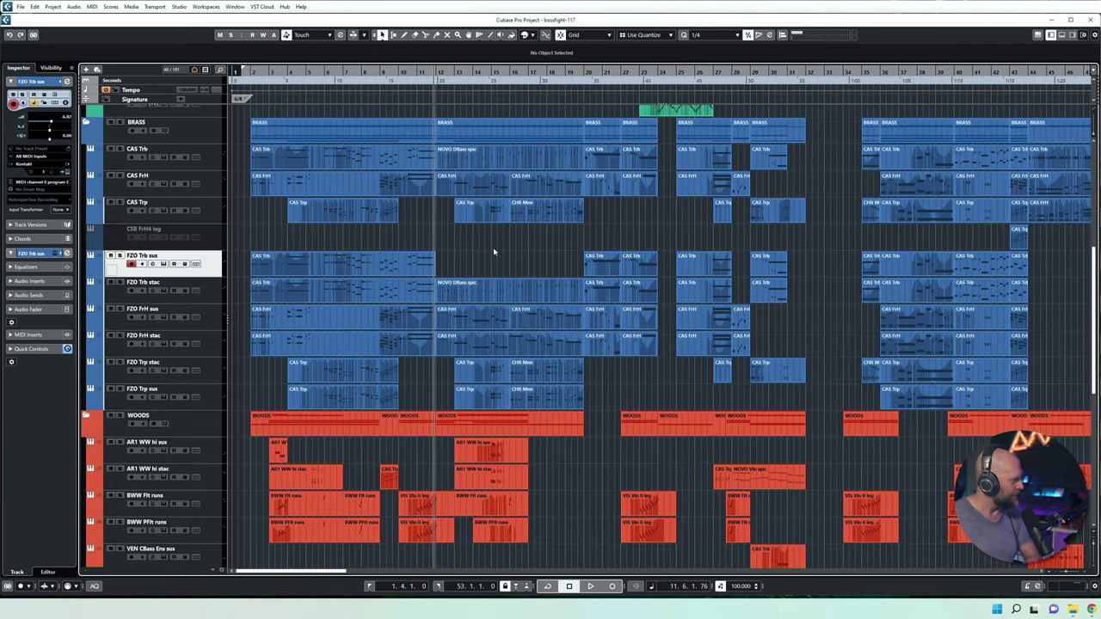
# - Replay the brass and inspect the notes of the first CAS Trb, CAS FrH and CAS Trp parts
pyautogui.click(119, 166)
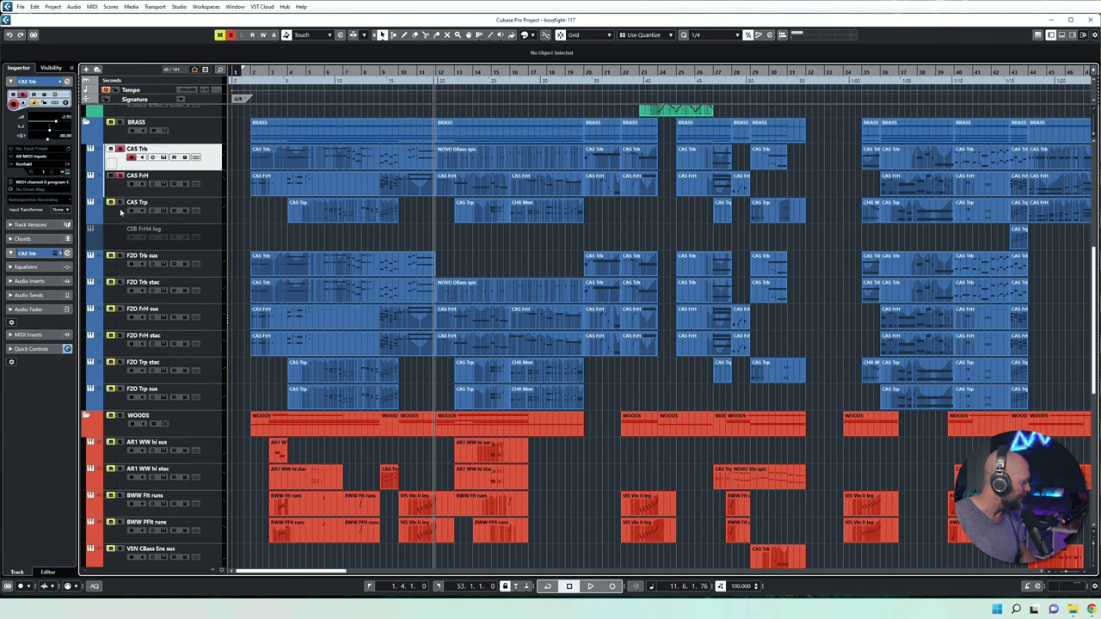
pyautogui.press('space')
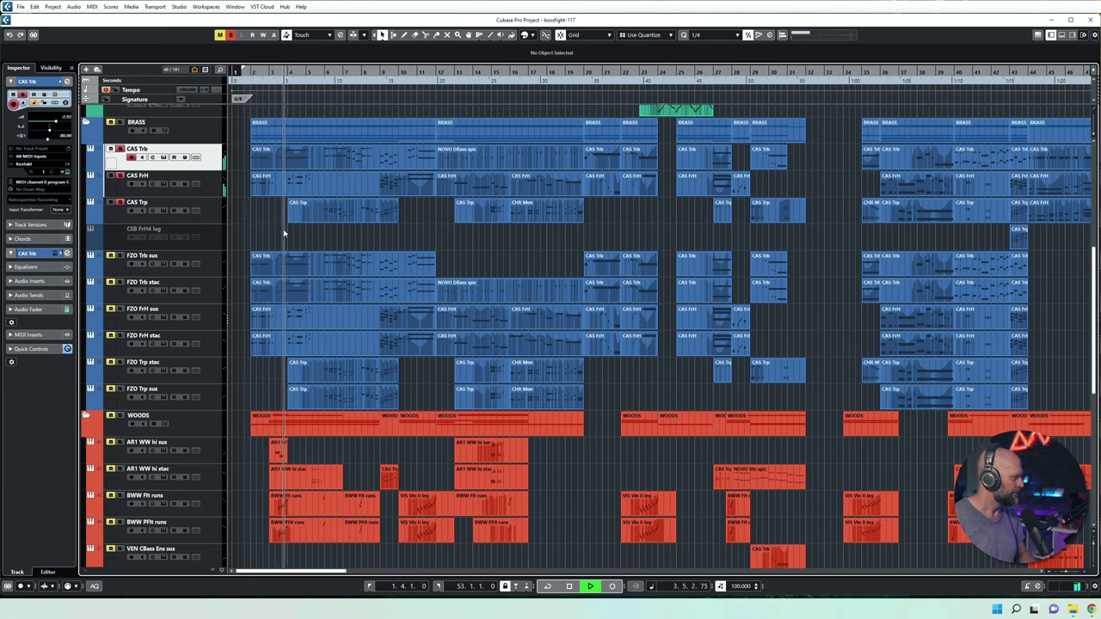
pyautogui.moveTo(240, 108); pyautogui.dragTo(373, 217)
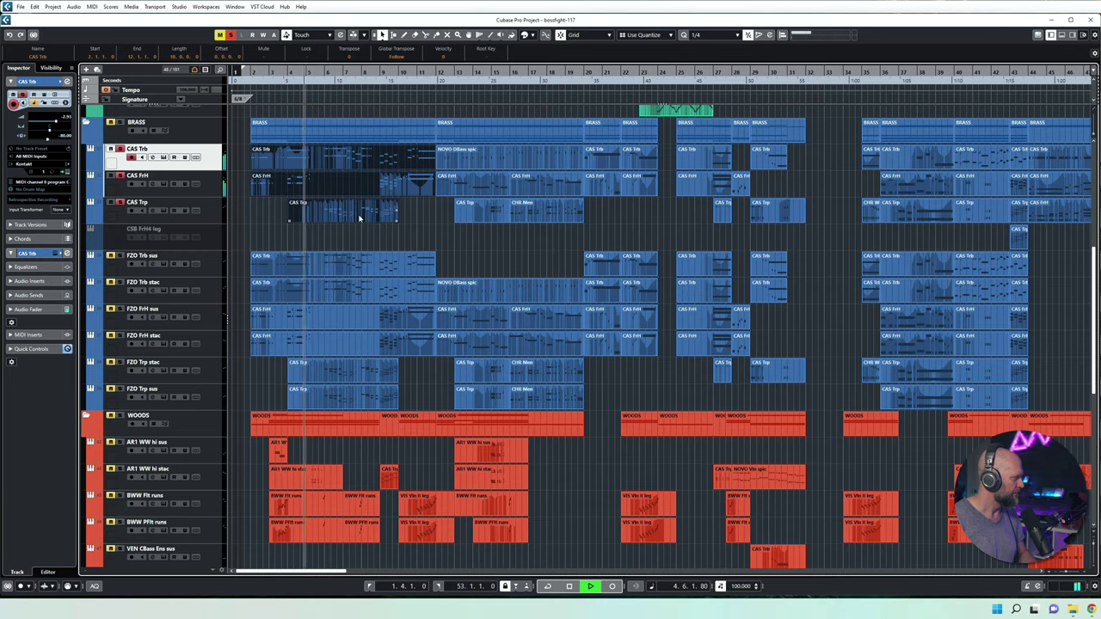
pyautogui.doubleClick(356, 214)
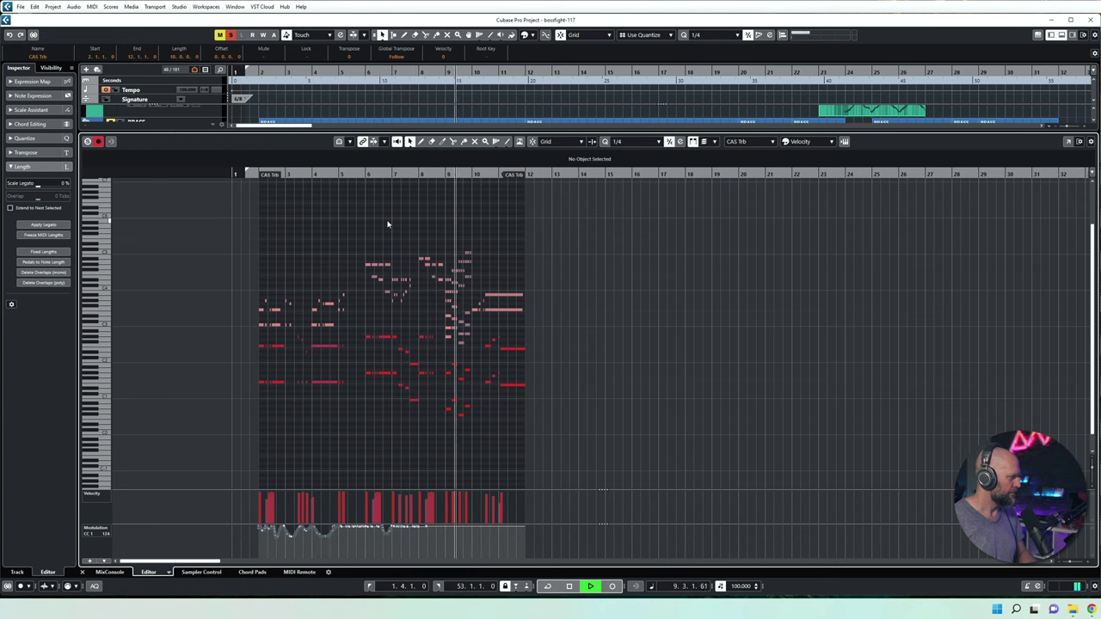
pyautogui.hotkey('ctrl', 'e')
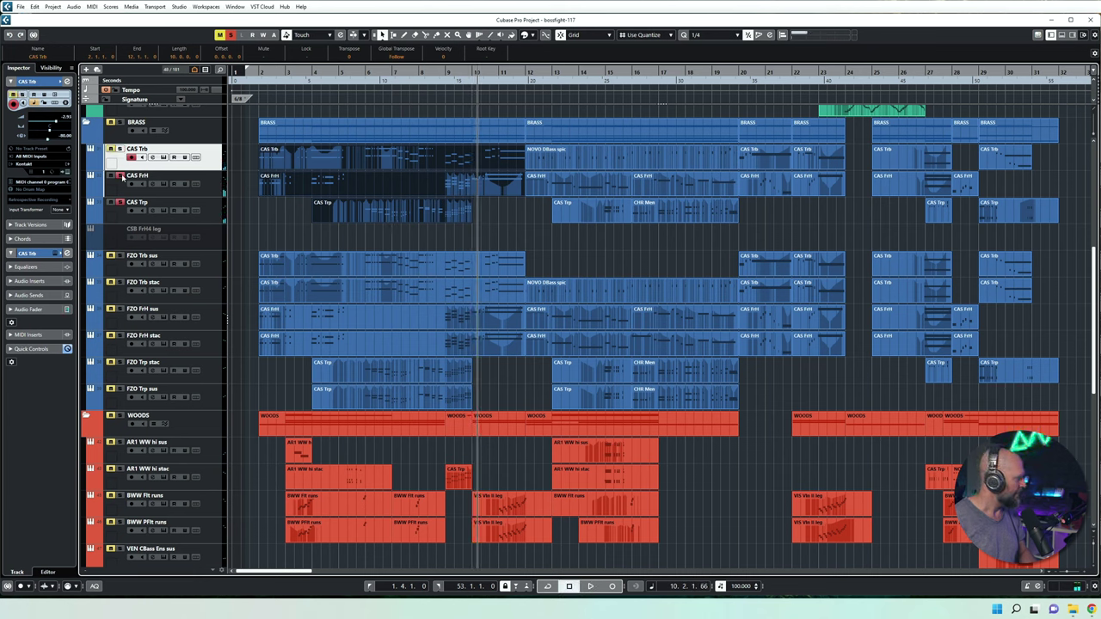
pyautogui.click(265, 232)
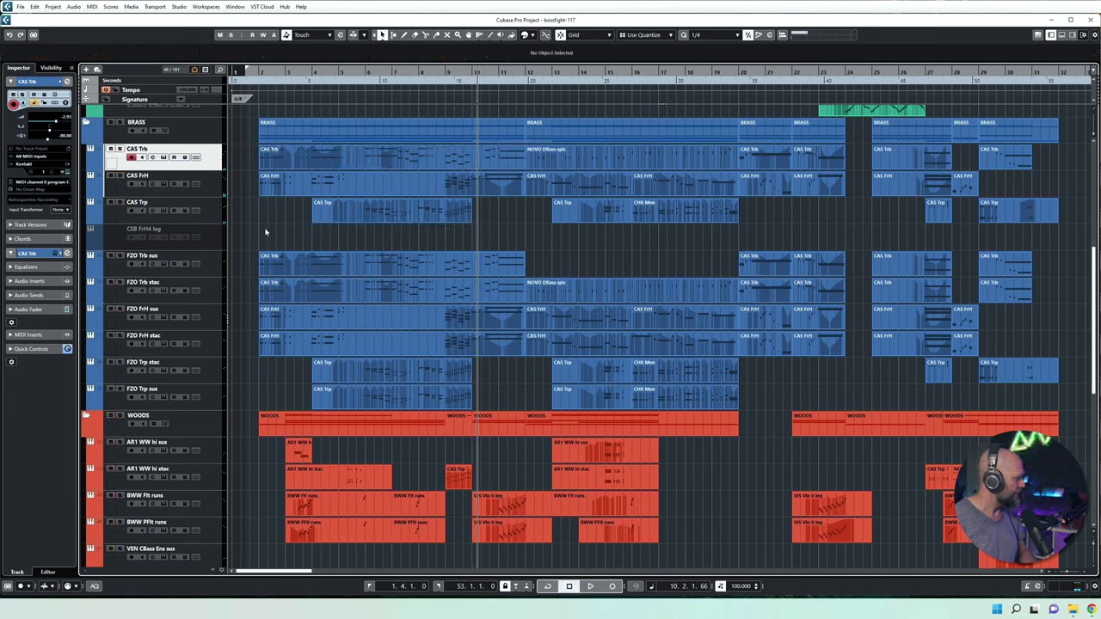
# - Solo the six FZO brass tracks, FZO Trb sus through FZO Trp sus, and listen from bar 8
pyautogui.click(213, 269)
pyautogui.keyDown('shift'); pyautogui.click(221, 401); pyautogui.keyUp('shift')
pyautogui.press('s')
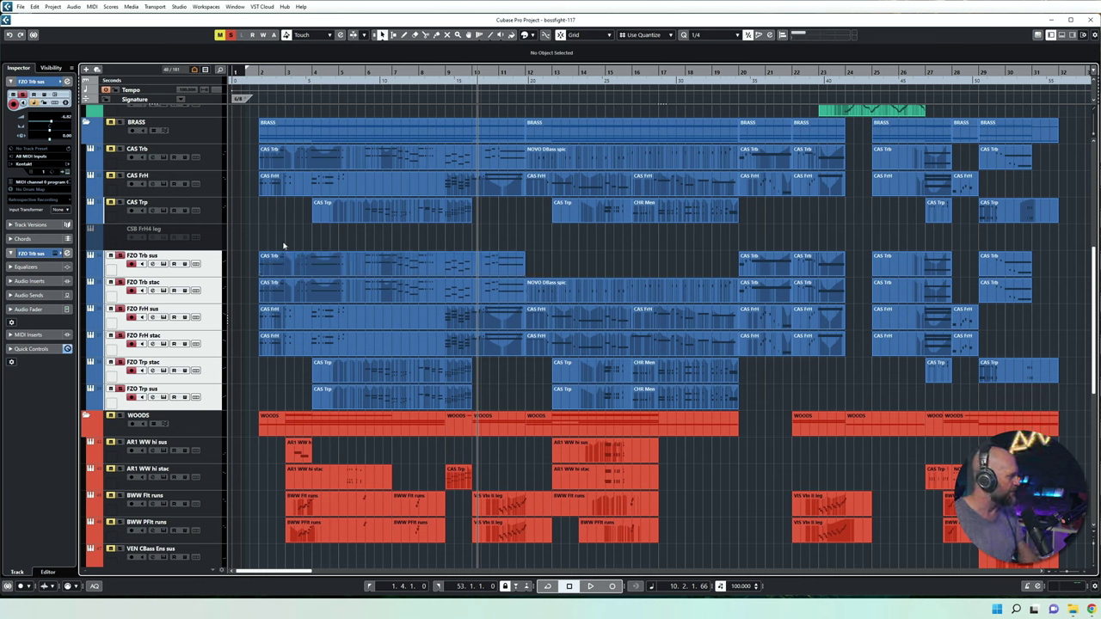
pyautogui.press('space')
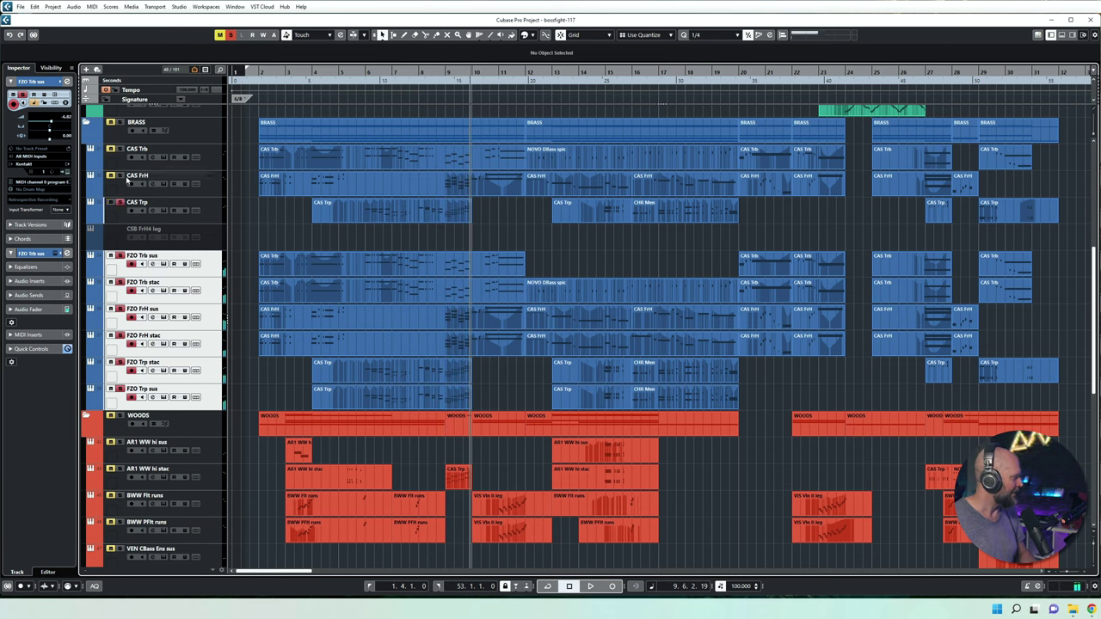
pyautogui.click(418, 72)
pyautogui.press('space')
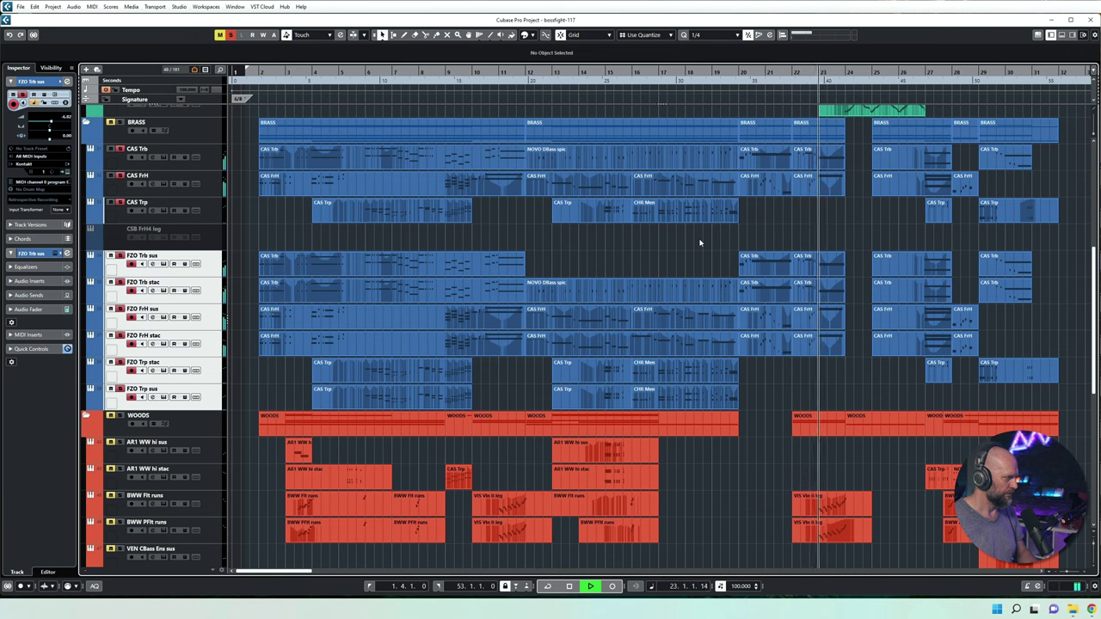
pyautogui.press('space')
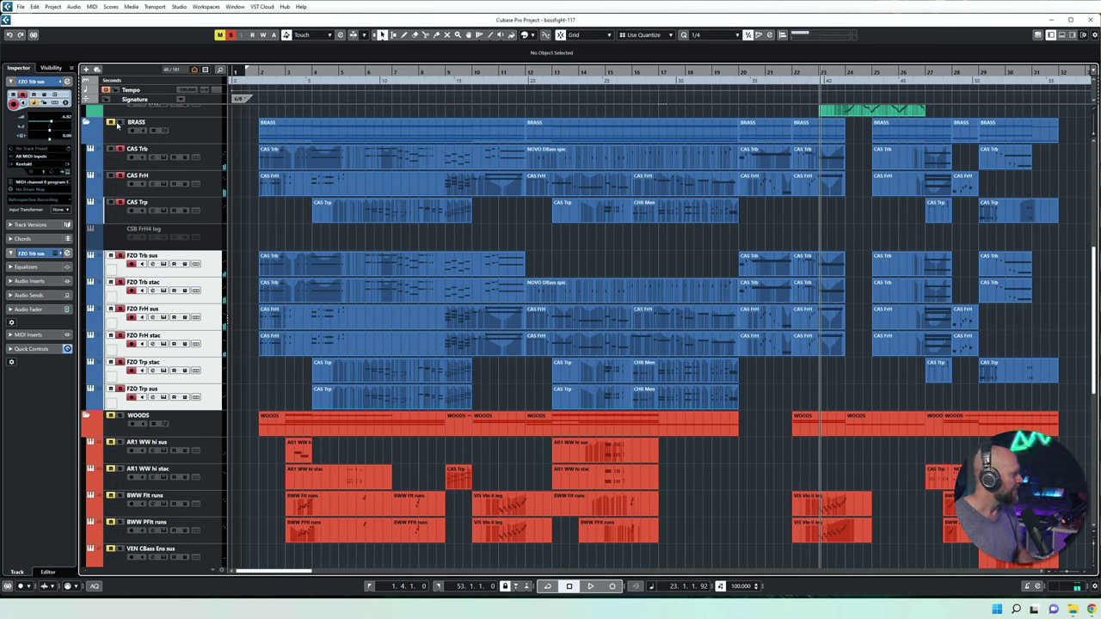
pyautogui.click(209, 162)
pyautogui.hotkey('shift', 'Down')
pyautogui.hotkey('shift', 'Down')
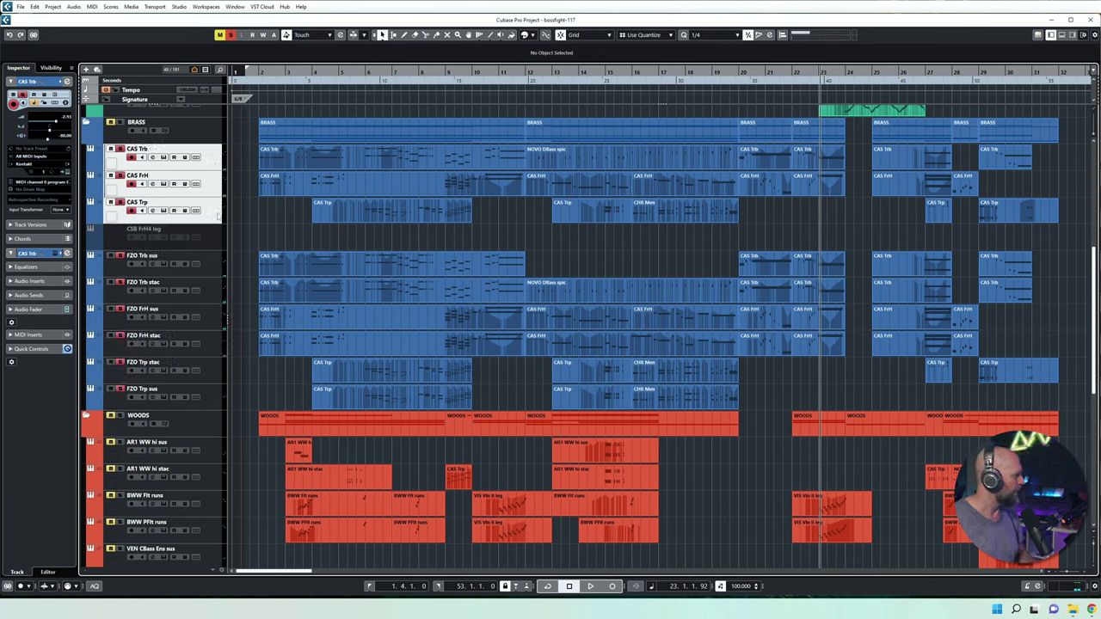
pyautogui.click(217, 270)
pyautogui.keyDown('shift'); pyautogui.click(208, 403); pyautogui.keyUp('shift')
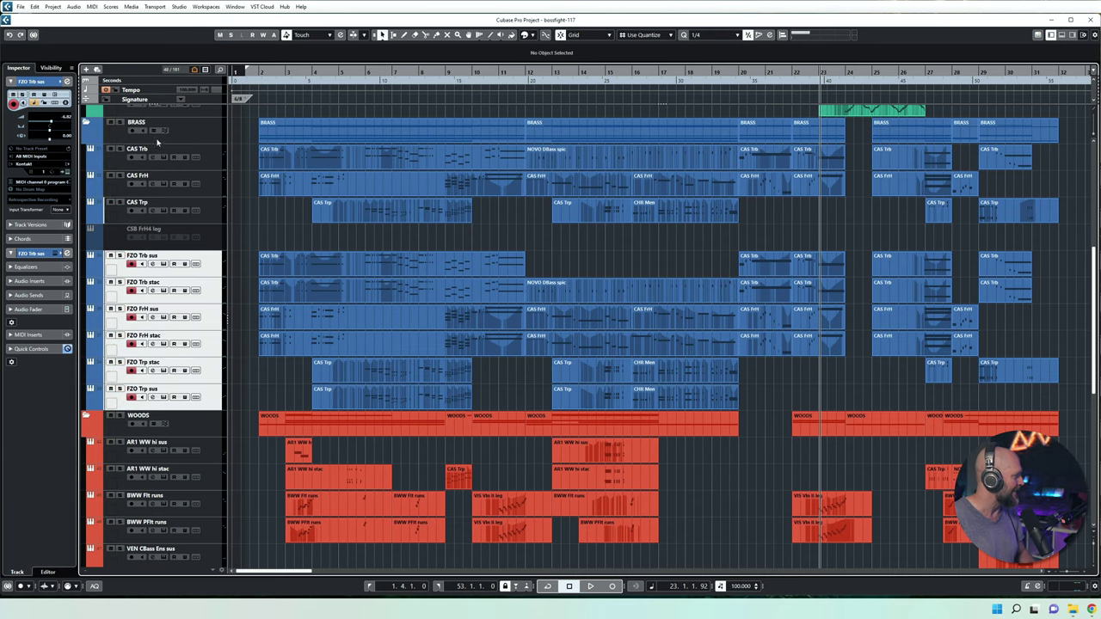
pyautogui.scroll(-5, 310, 255)
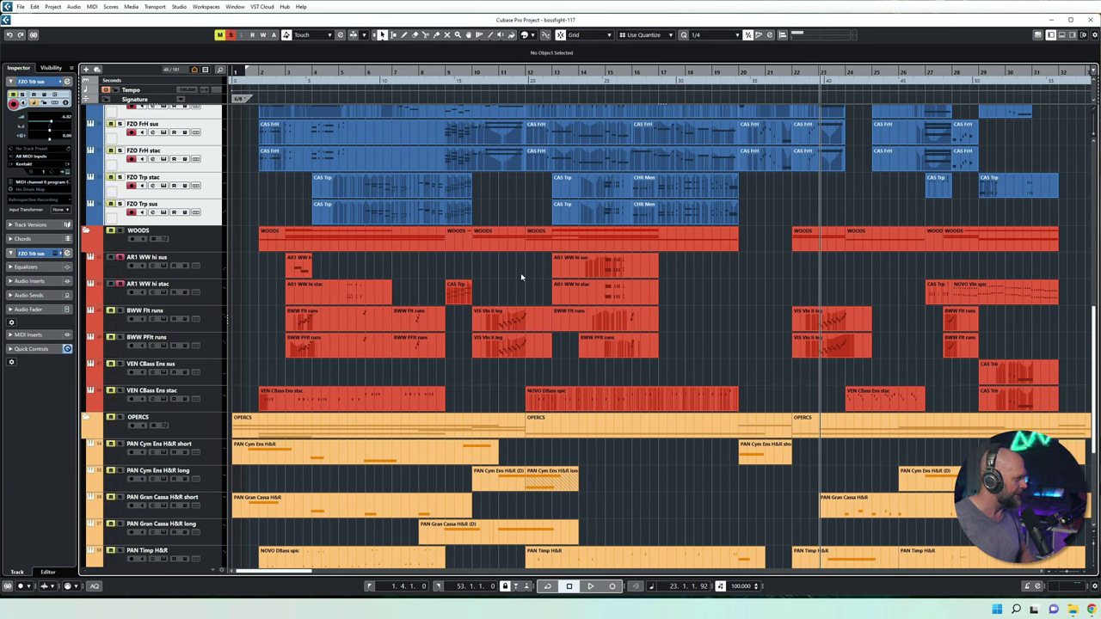
pyautogui.click(444, 72)
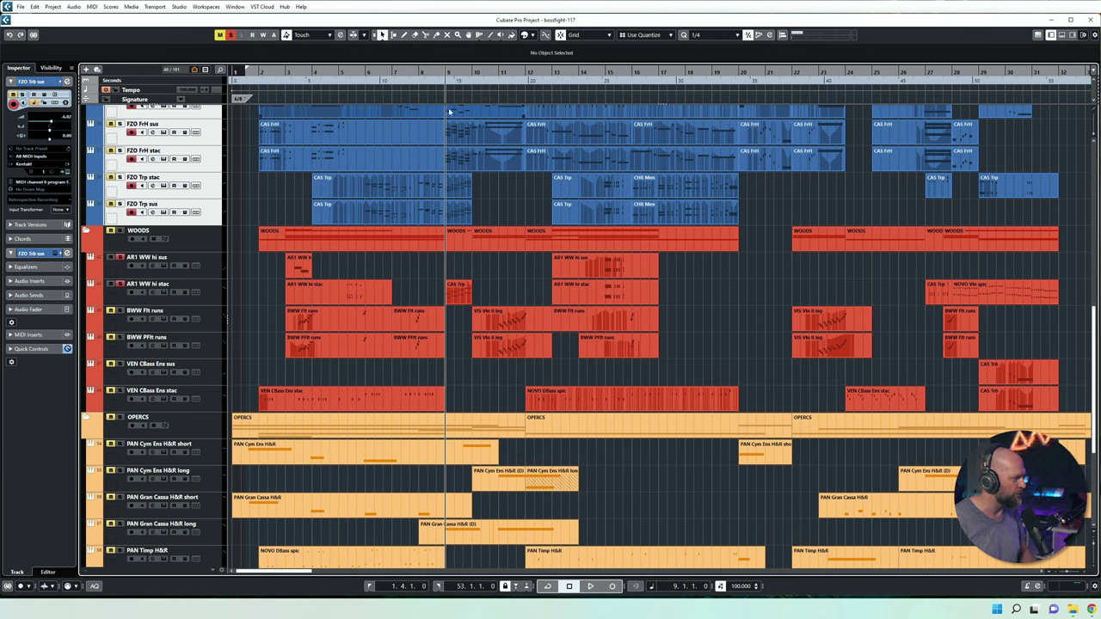
# - Play from bar 9, then from about bar 27 to bar 31, and select BWW Flt runs
pyautogui.press('space')
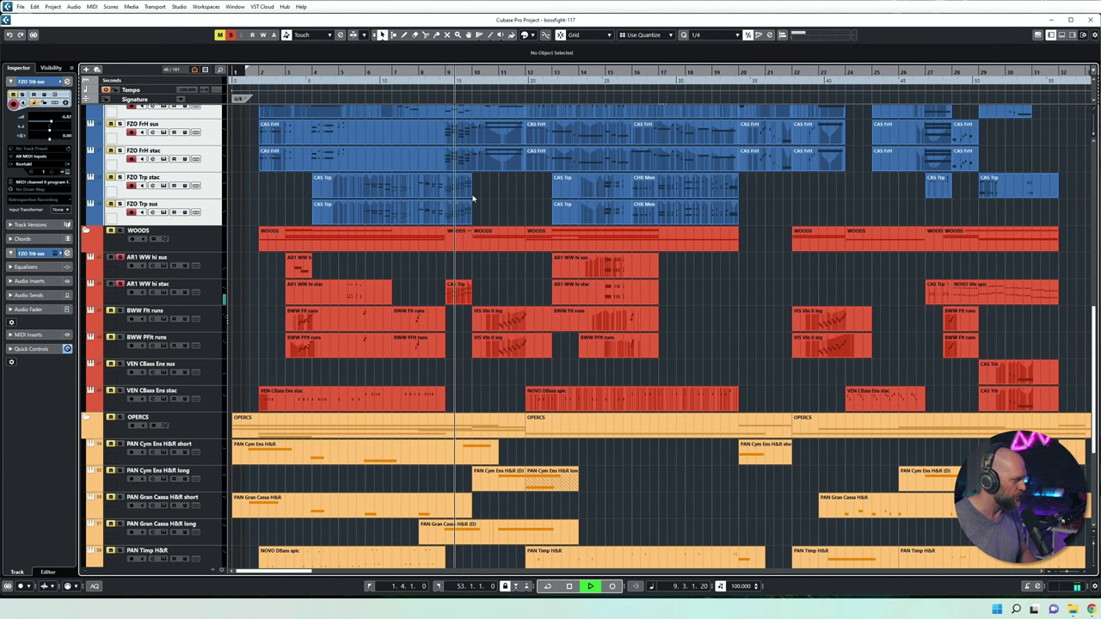
pyautogui.press('space')
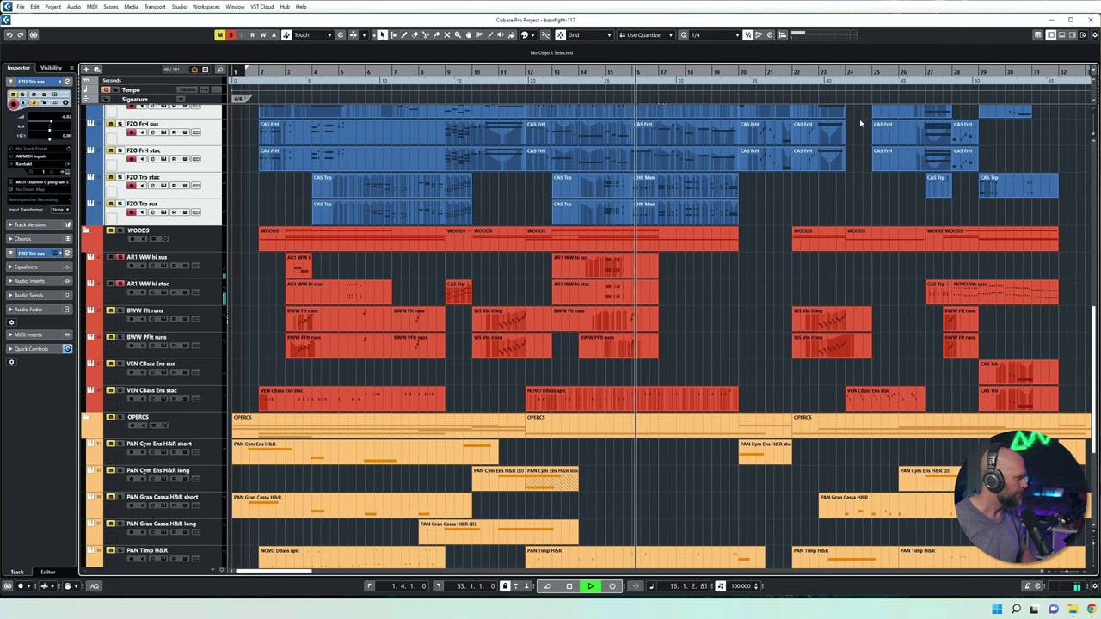
pyautogui.click(942, 75)
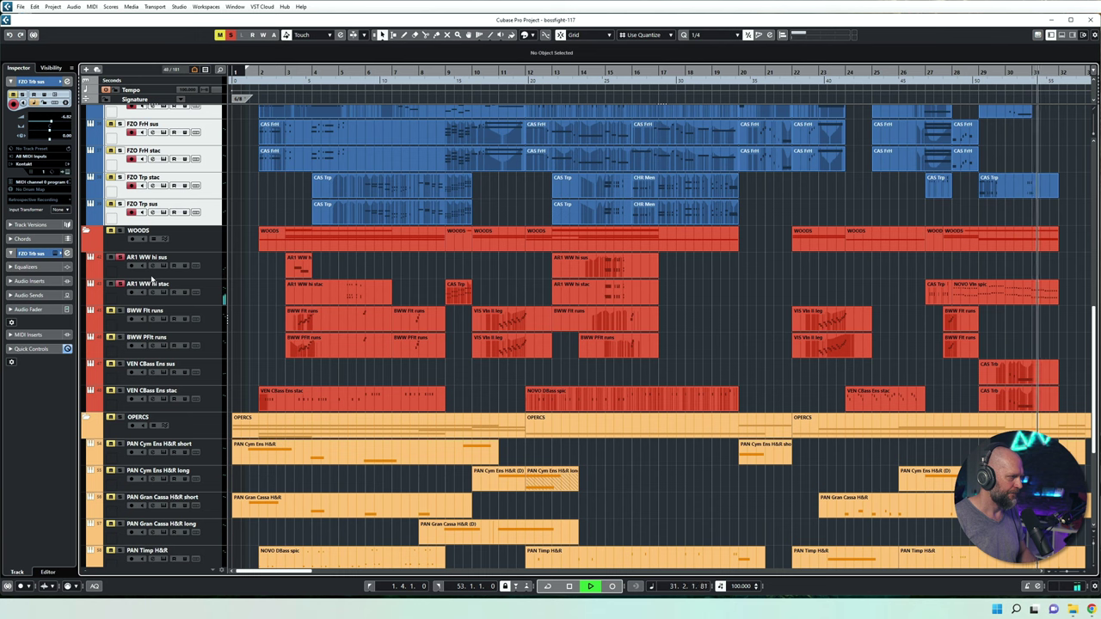
pyautogui.press('space')
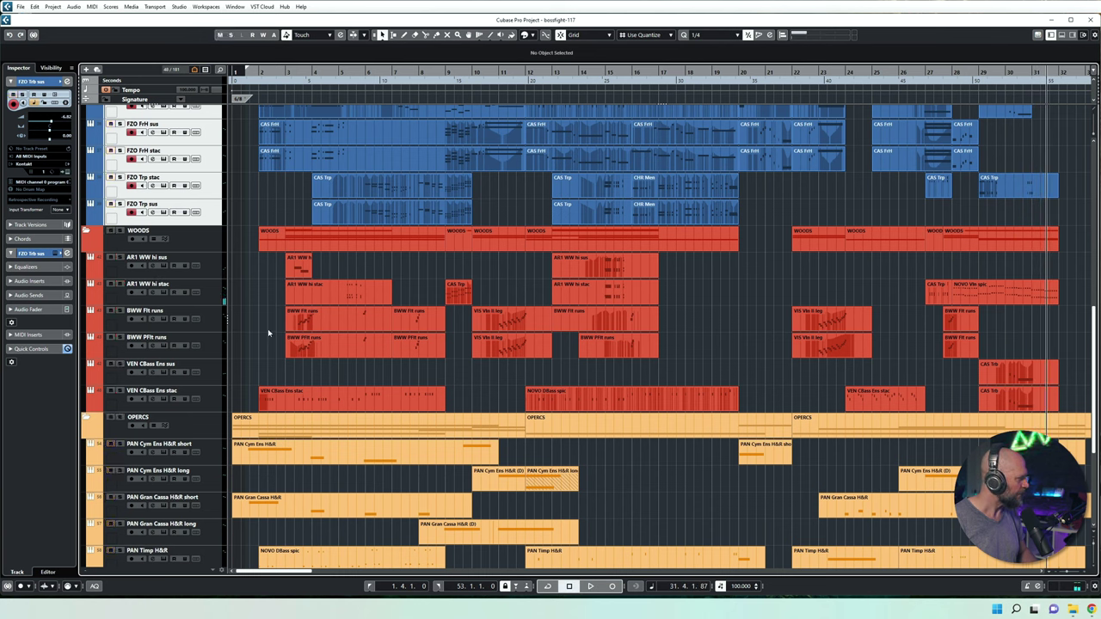
pyautogui.click(210, 325)
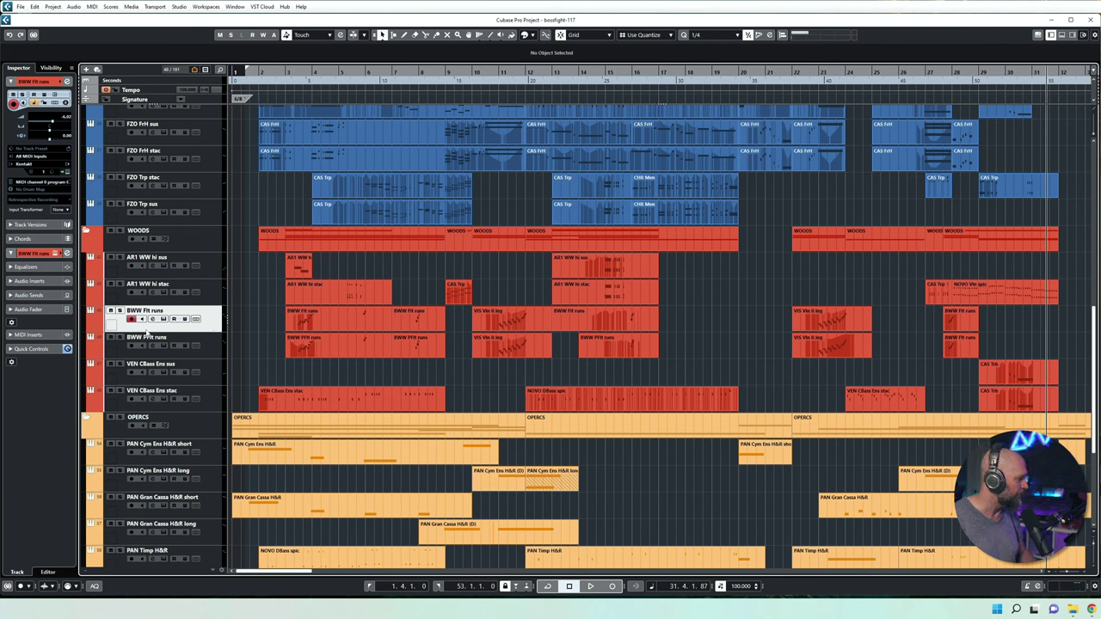
# - Solo BWW Flt runs and play it from bar 3, then from bar 7 to about bar 12
pyautogui.click(121, 311)
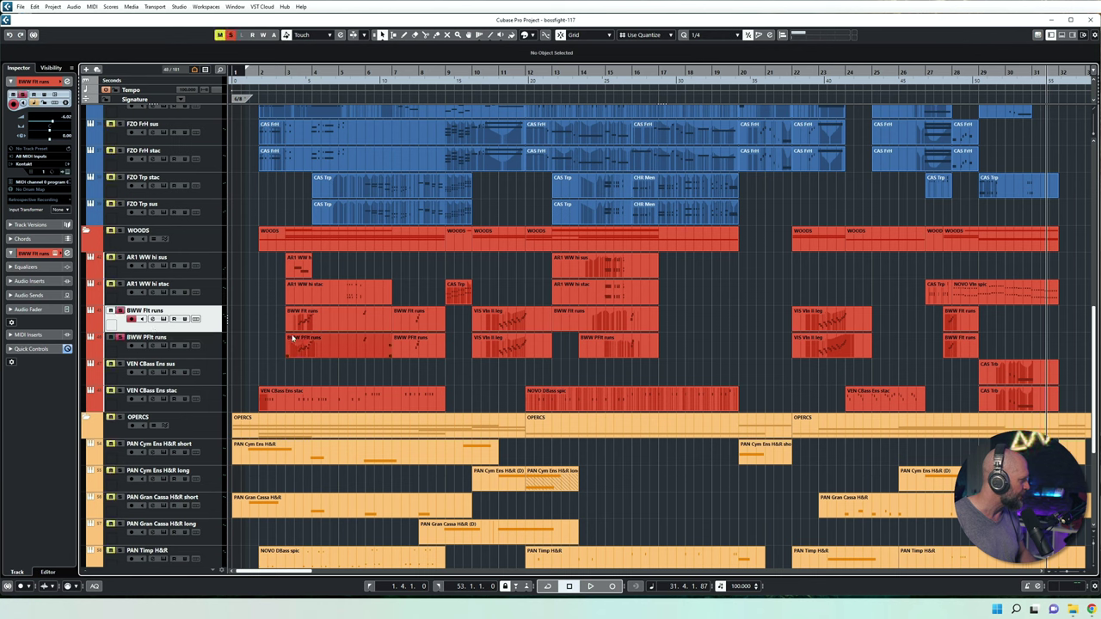
pyautogui.doubleClick(296, 72)
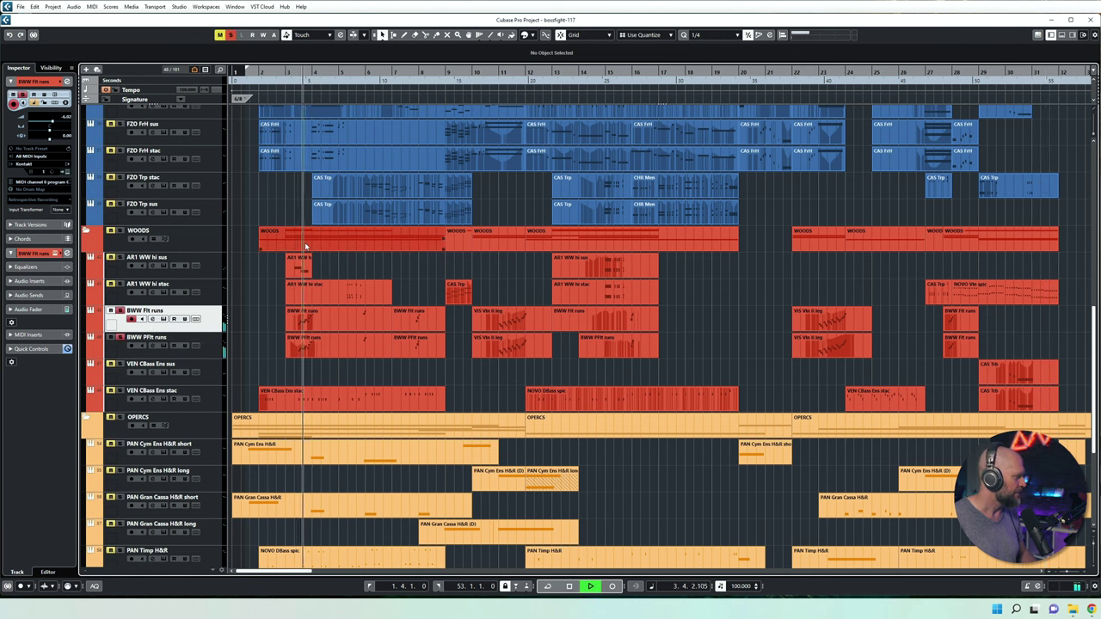
pyautogui.press('space')
pyautogui.doubleClick(410, 72)
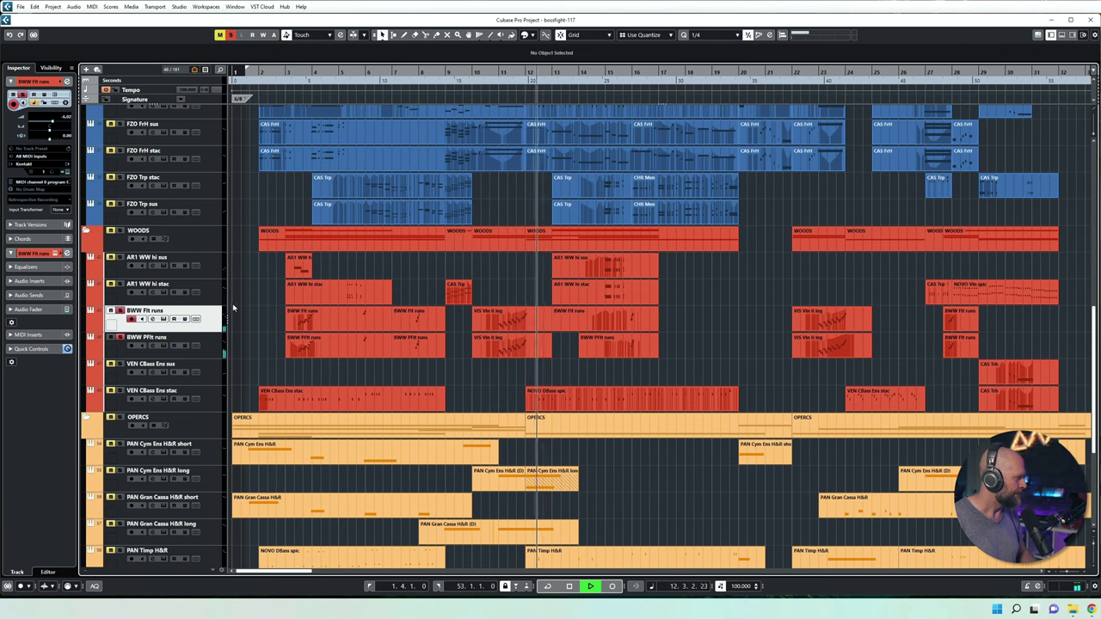
pyautogui.press('space')
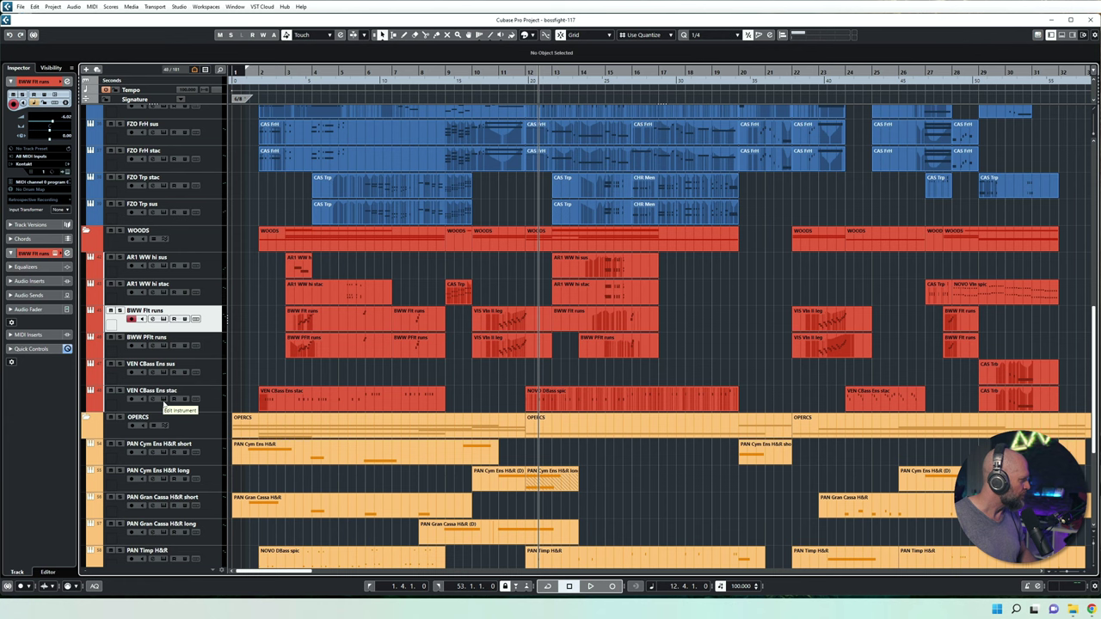
pyautogui.click(172, 395)
# - Solo the VEN CBass Ens stac track
pyautogui.press('s')
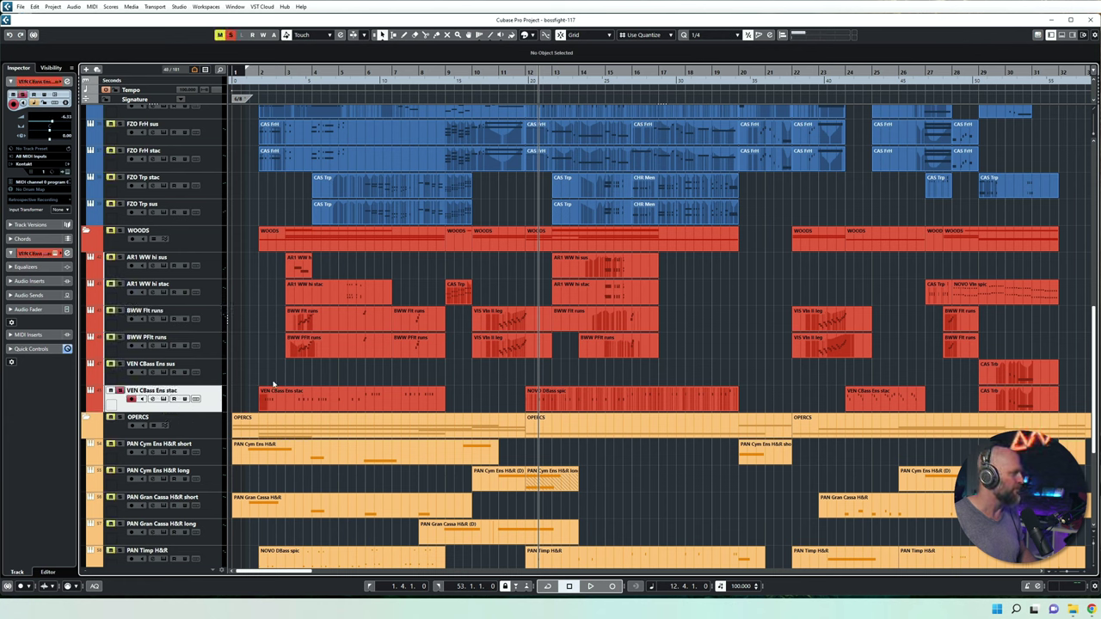
pyautogui.press('s')
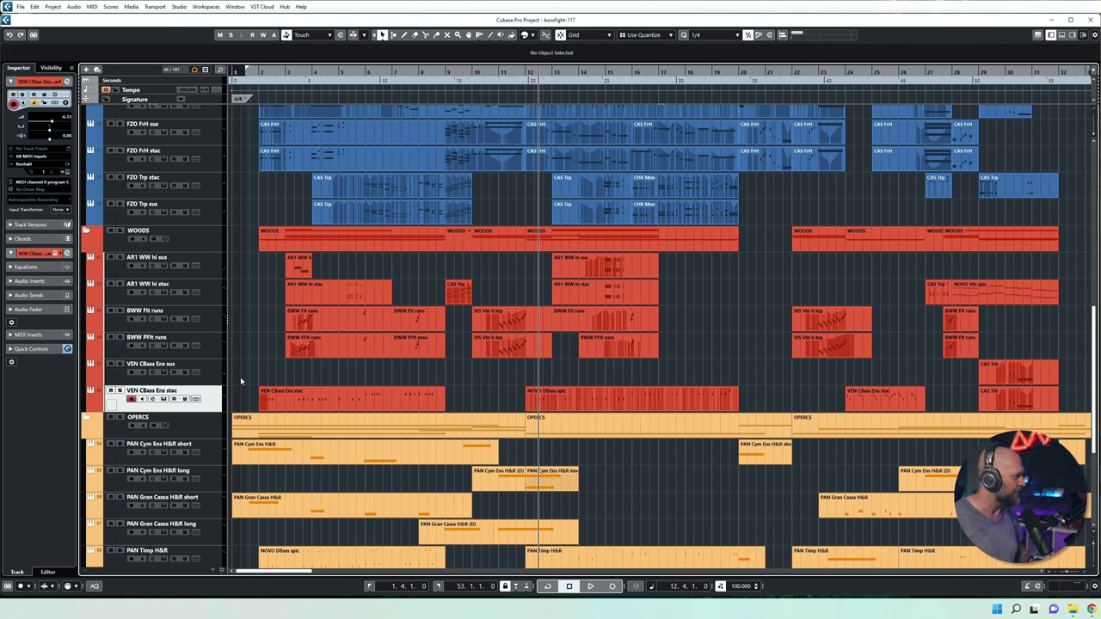
pyautogui.click(120, 391)
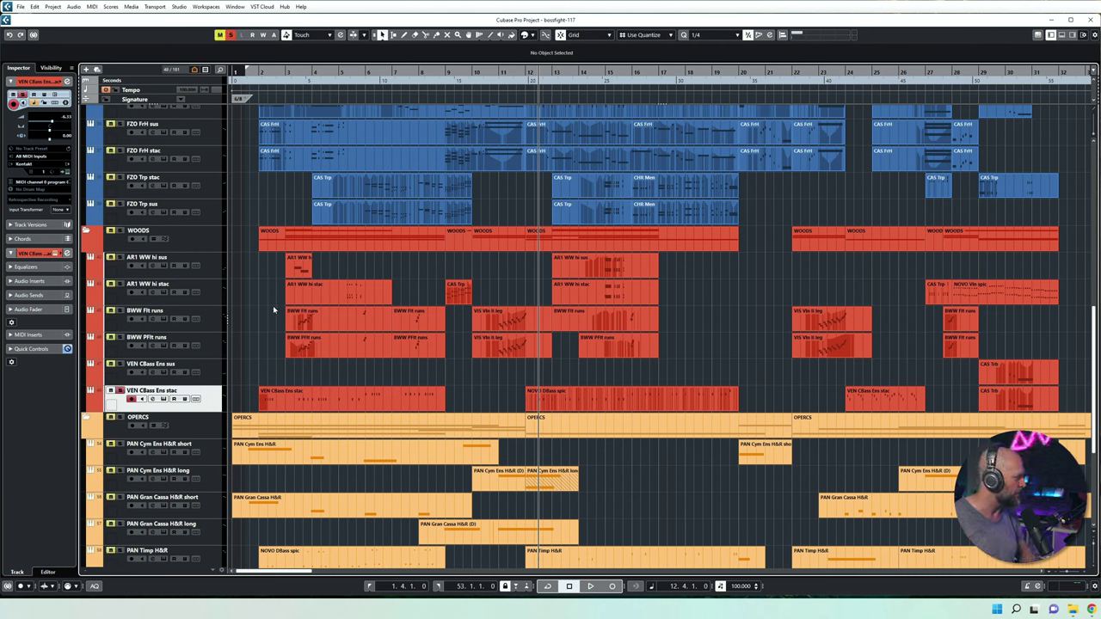
# - Play the soloed bass from bar 2, then add BWW Flt runs to the solo
pyautogui.click(259, 72)
pyautogui.press('space')
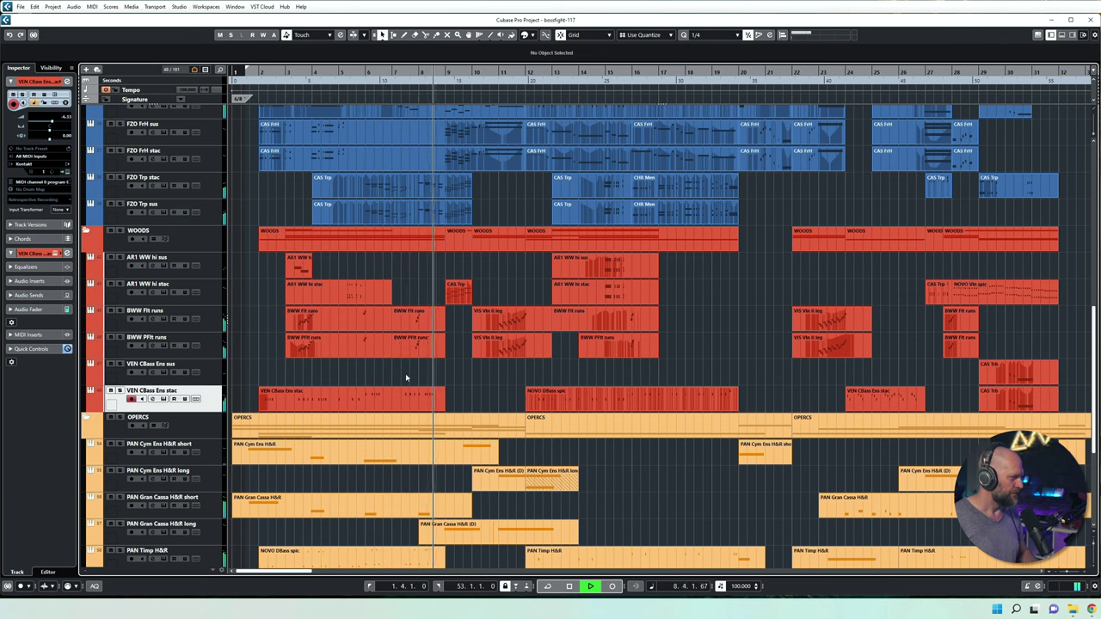
pyautogui.press('space')
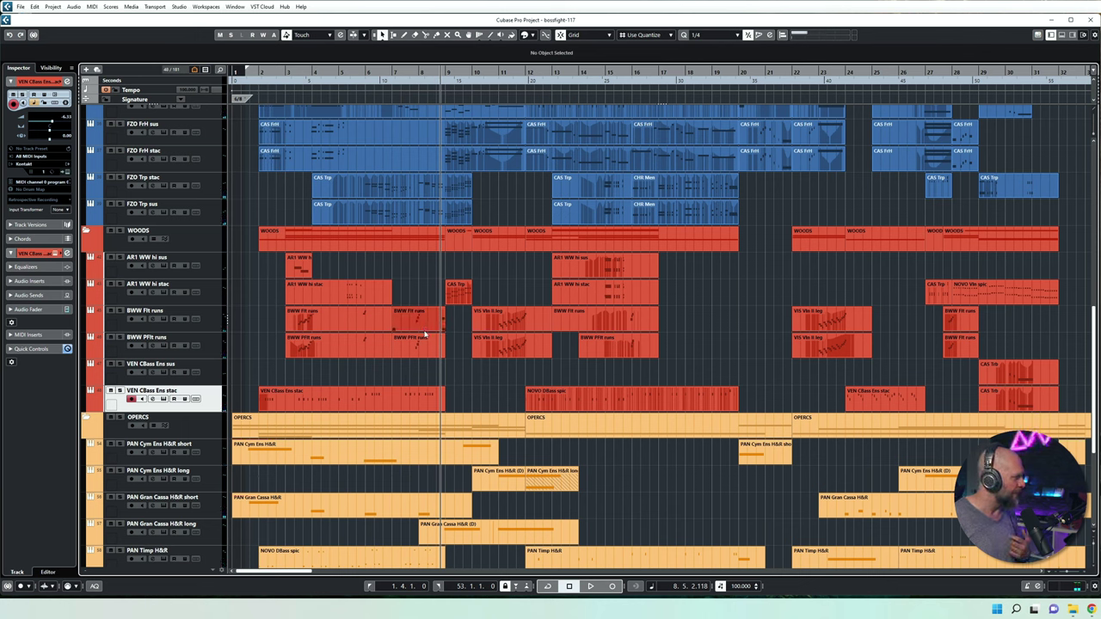
pyautogui.click(119, 312)
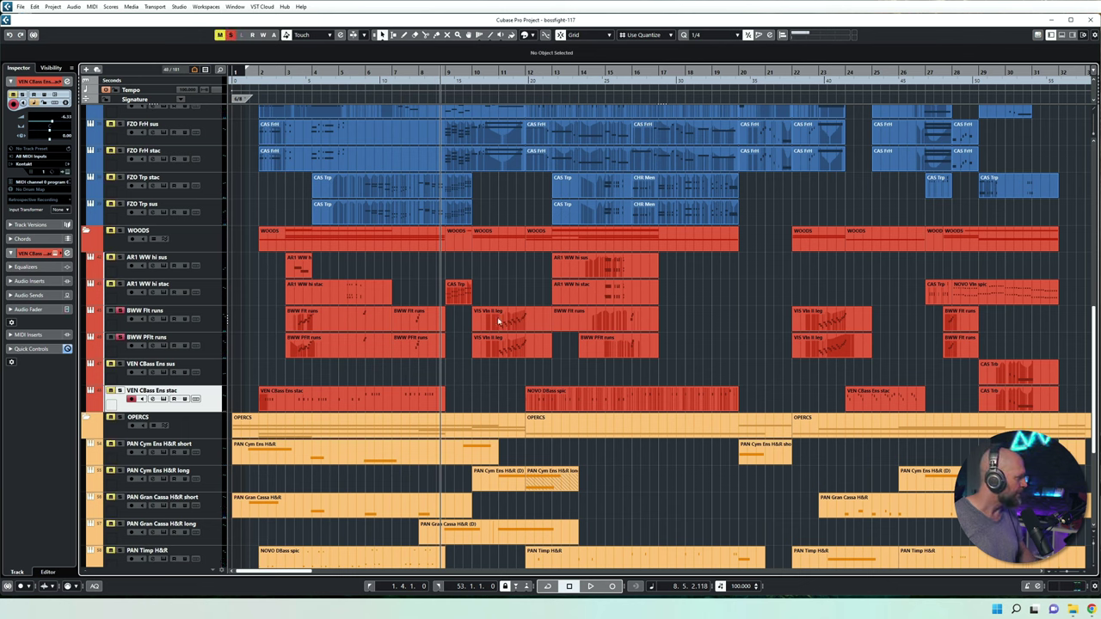
# - Solo VIS Vln II leg and VIS Vln I leg and play them briefly
pyautogui.scroll(6, 244, 228)
pyautogui.click(119, 227)
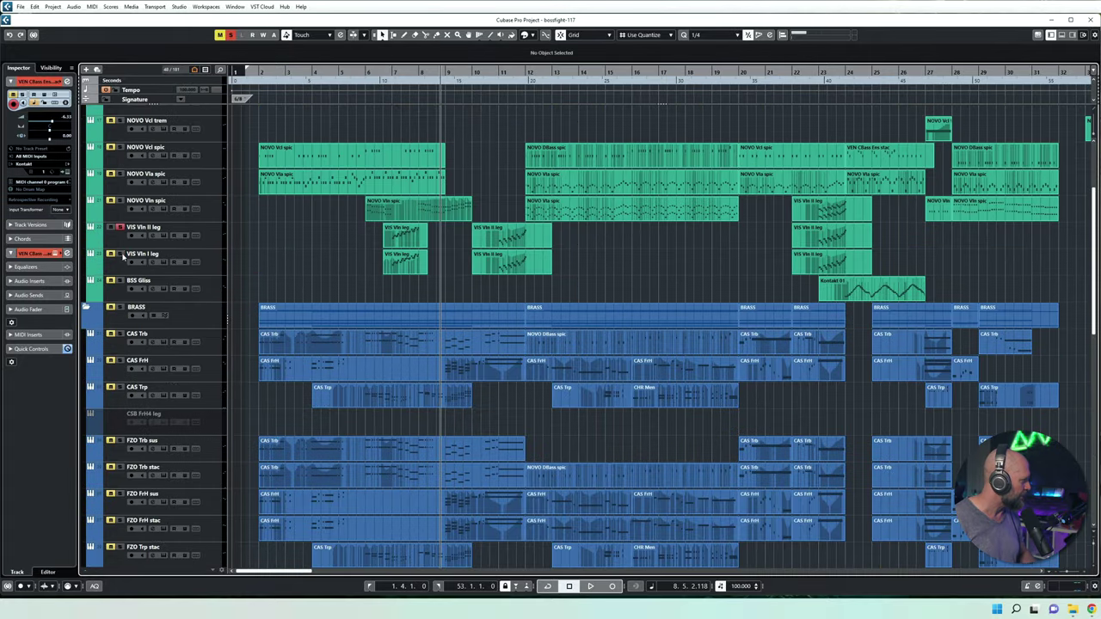
pyautogui.click(119, 254)
pyautogui.press('space')
pyautogui.scroll(-3, 471, 159)
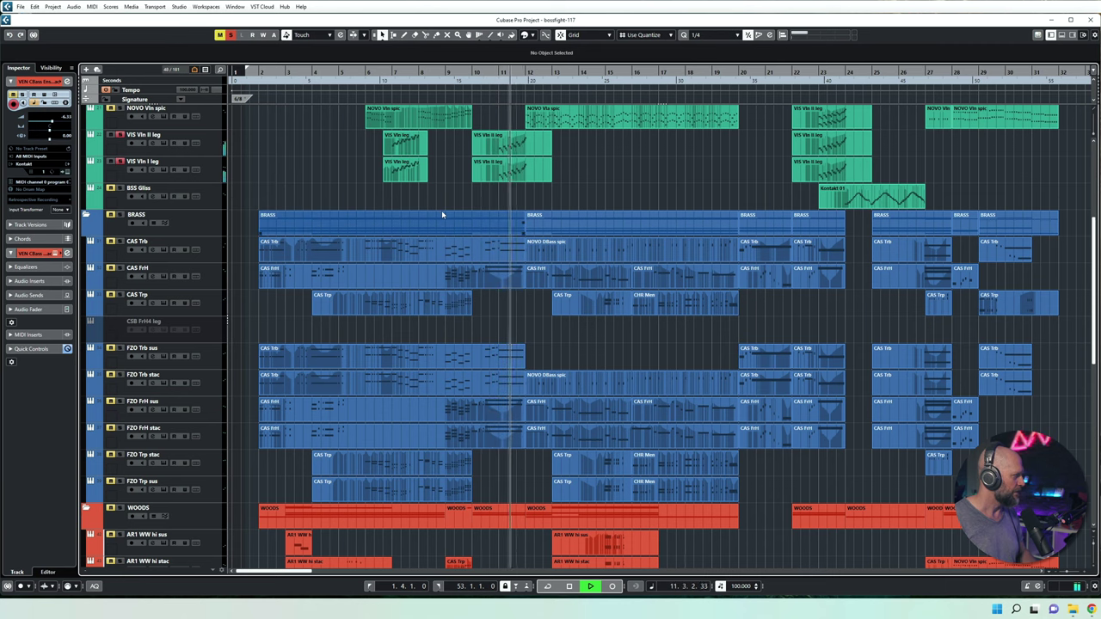
pyautogui.press('space')
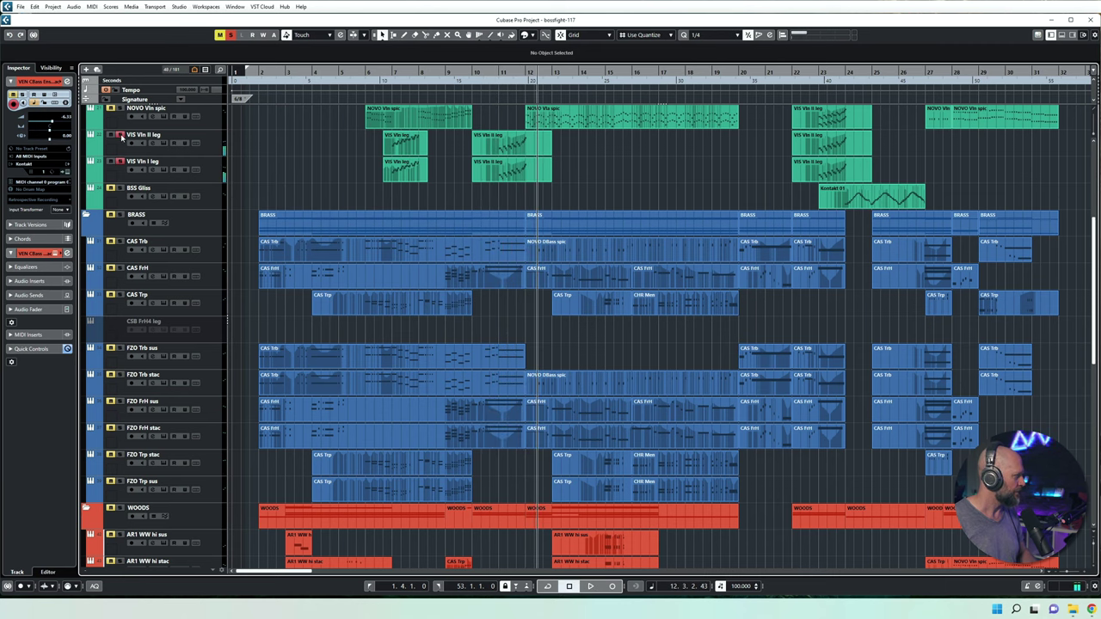
# - Unsolo the violins, clear all solos with Alt+S, and solo the PAN Cym Ens H&R short track
pyautogui.click(120, 135)
pyautogui.click(119, 162)
pyautogui.scroll(-9, 457, 396)
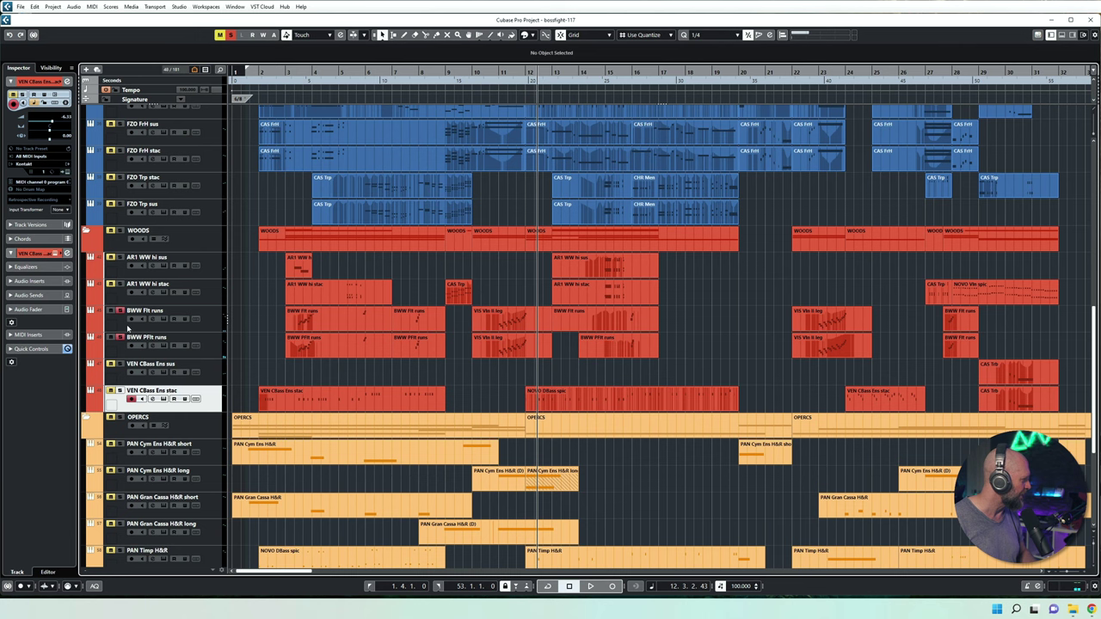
pyautogui.hotkey('alt', 's')
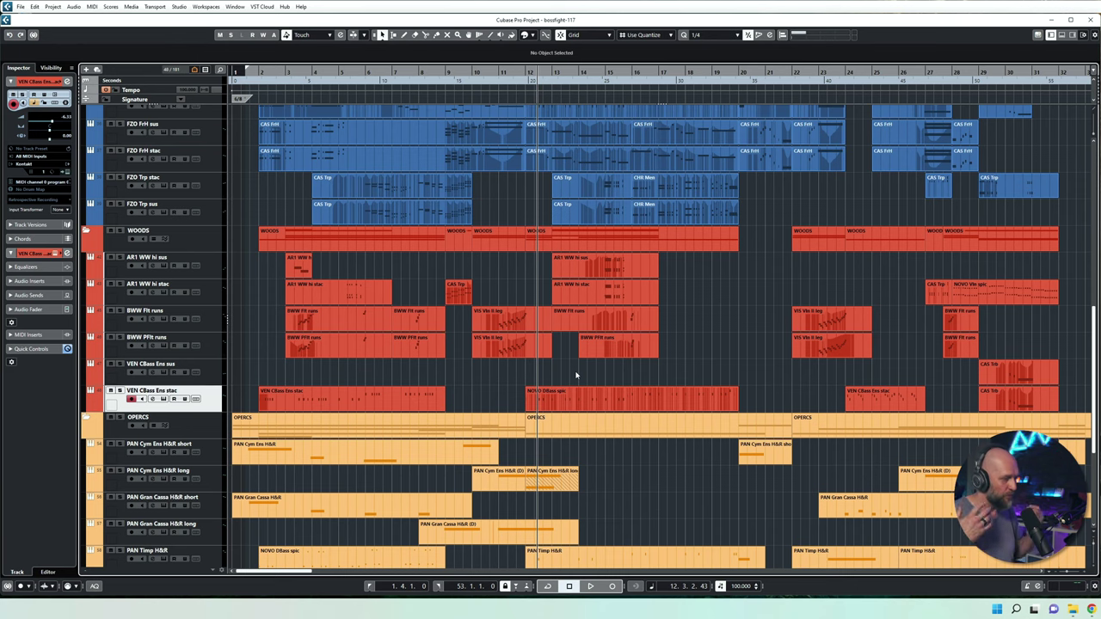
pyautogui.scroll(-5, 430, 344)
pyautogui.press('Down')
pyautogui.press('Down')
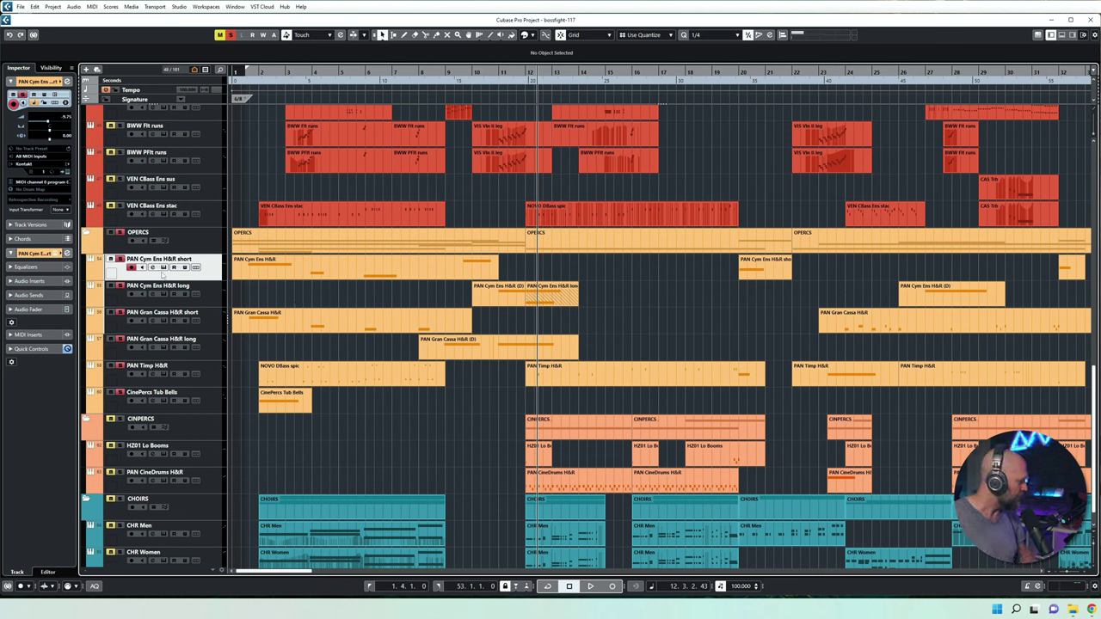
# - In the short cymbal track's Pandora, try the dampened hit, then the dampened crescendo roll articulation
pyautogui.click(164, 268)
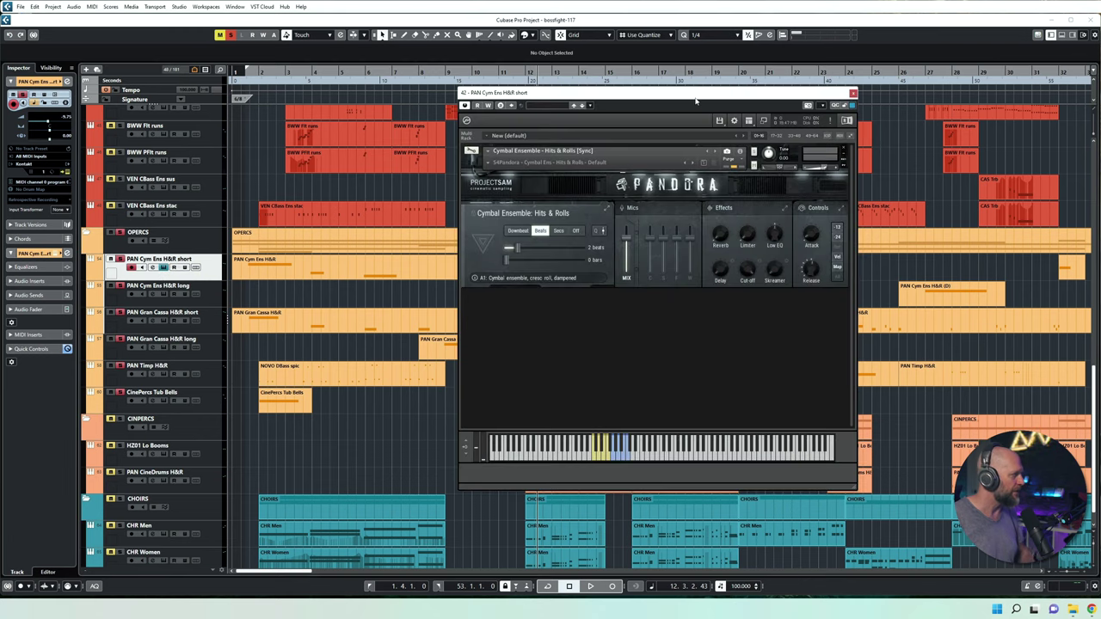
pyautogui.click(600, 460)
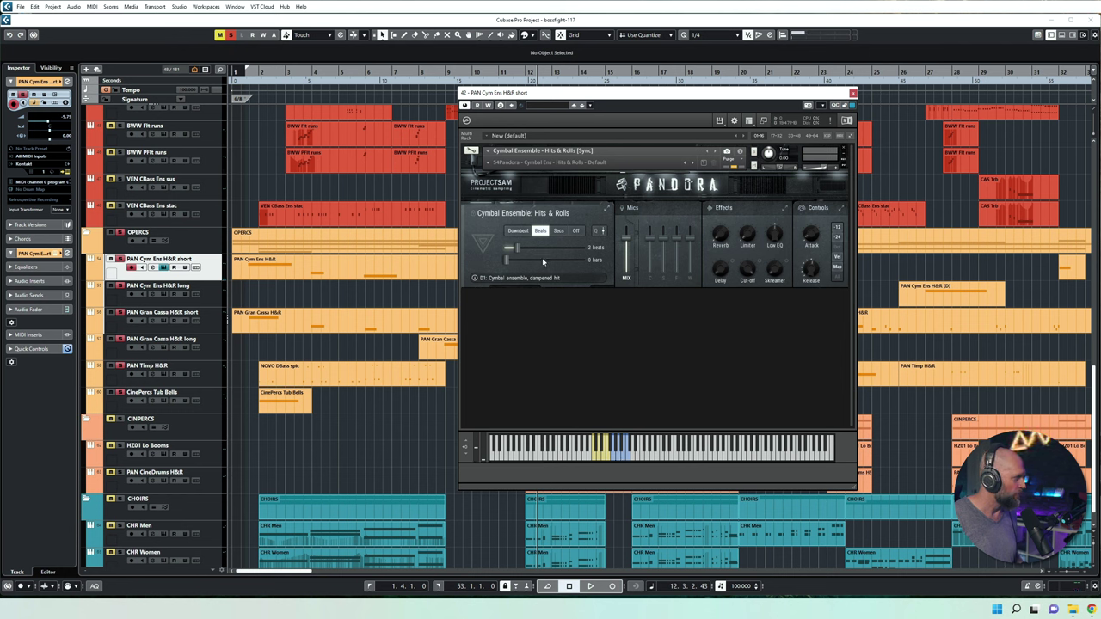
pyautogui.click(619, 458)
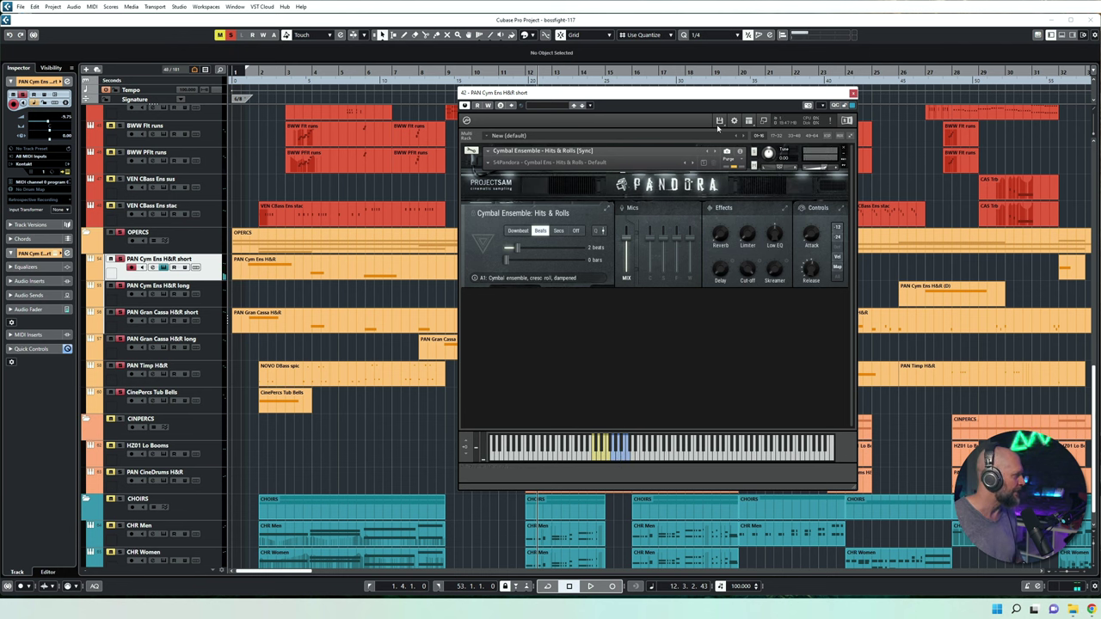
pyautogui.click(852, 93)
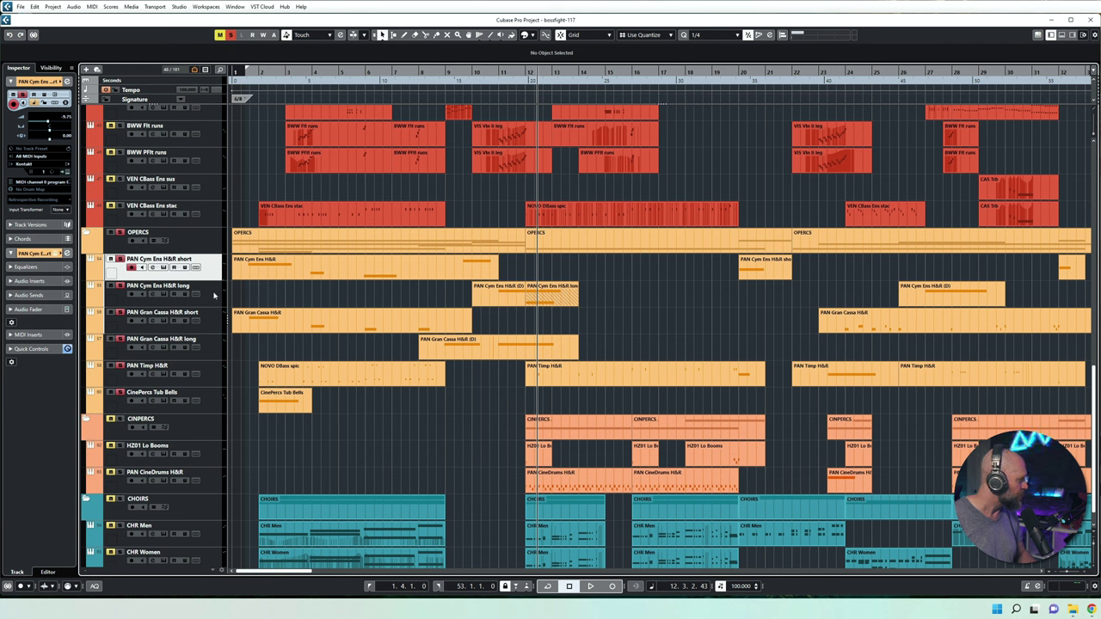
# - Compare the short and long cymbal tracks' Pandora instruments, then close the long one
pyautogui.click(211, 295)
pyautogui.click(211, 269)
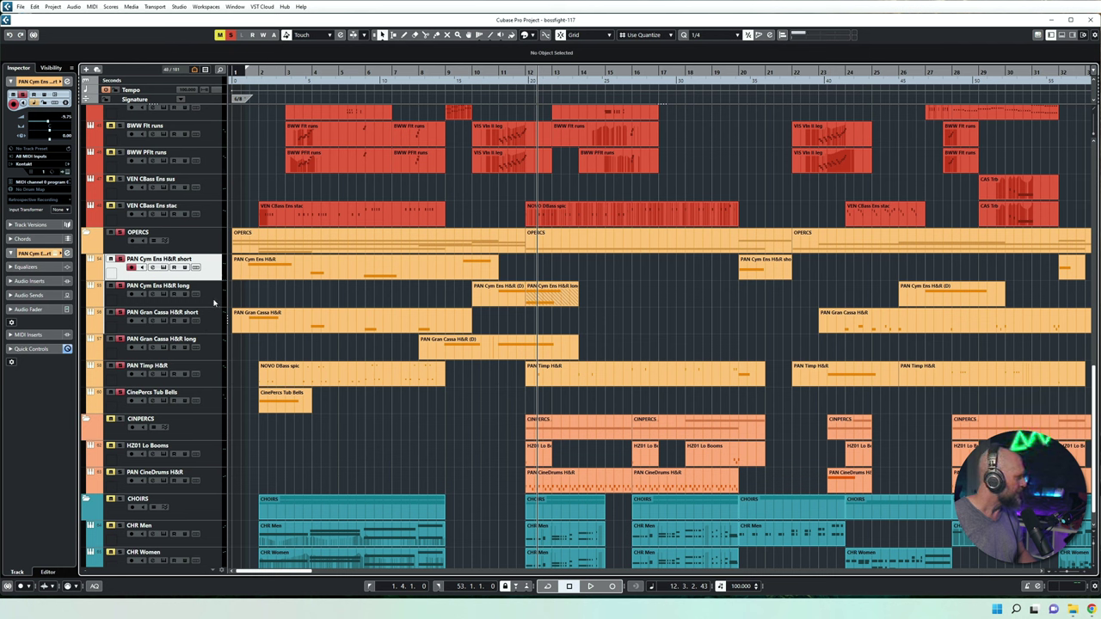
pyautogui.click(217, 303)
pyautogui.click(212, 272)
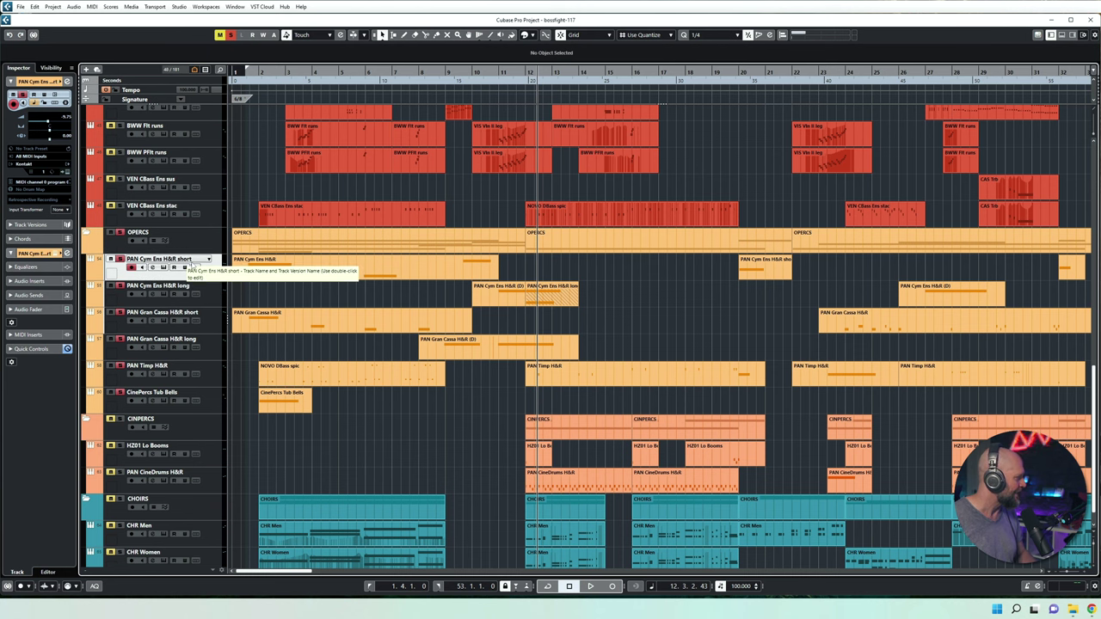
pyautogui.click(163, 267)
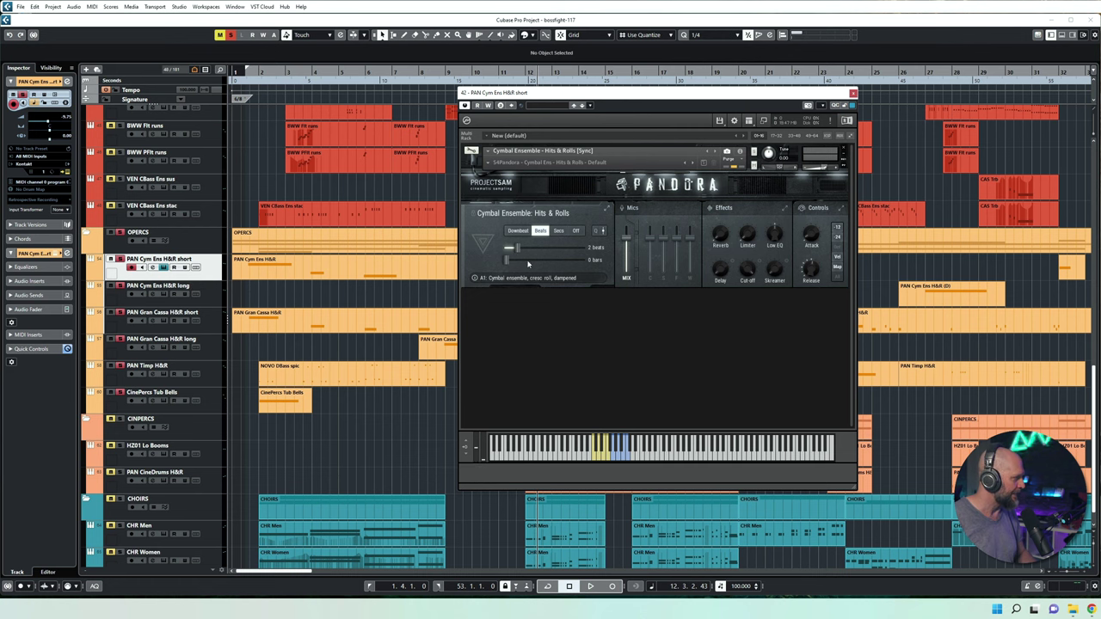
pyautogui.click(852, 93)
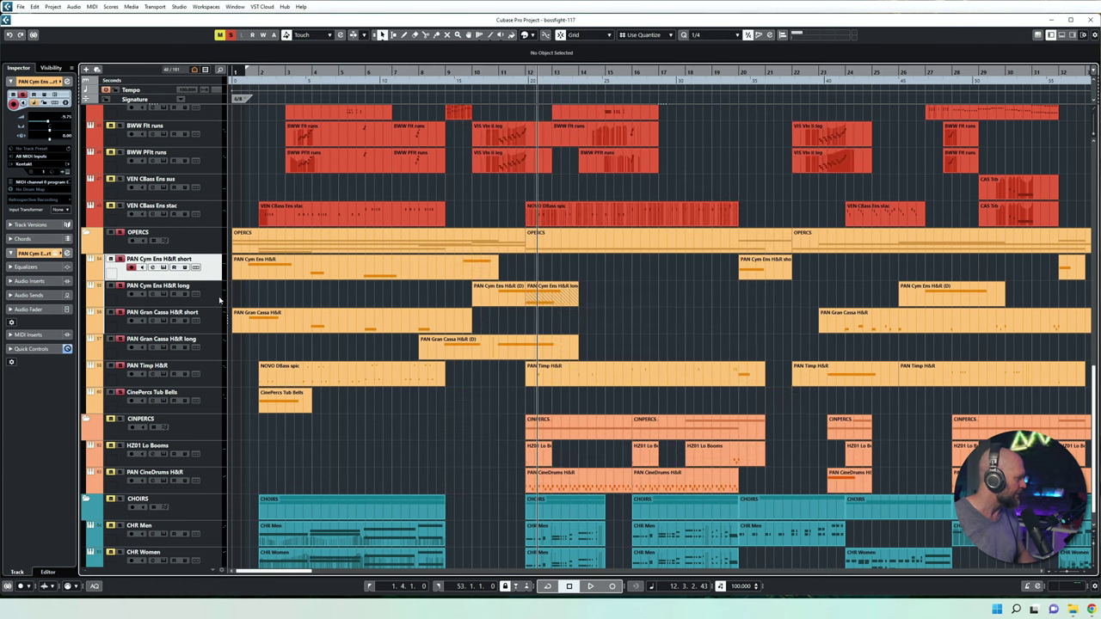
pyautogui.click(163, 294)
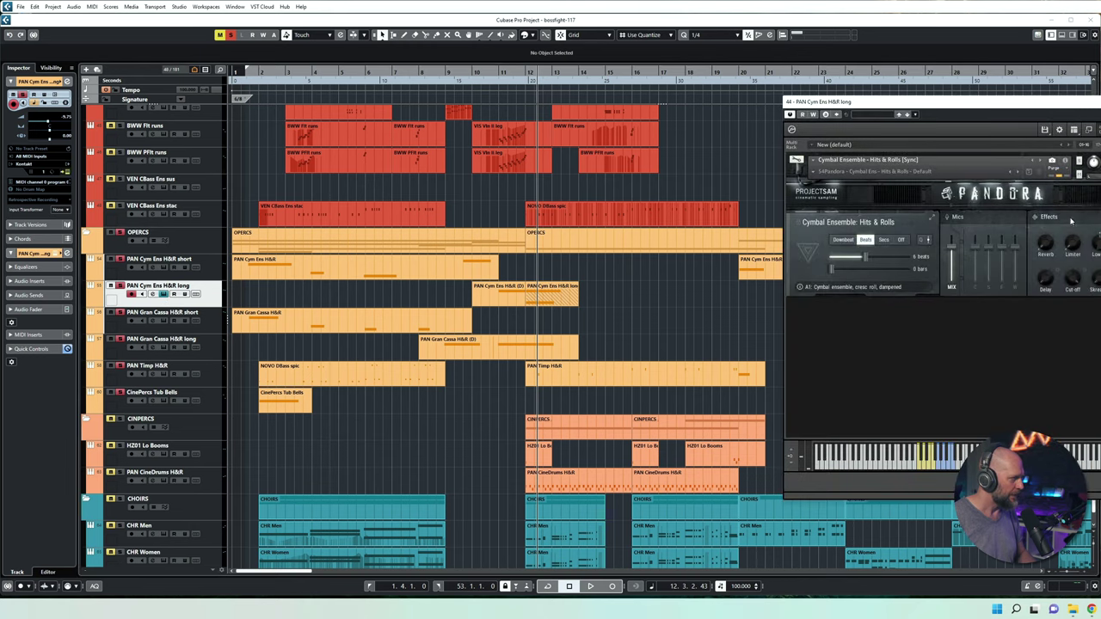
pyautogui.click(495, 318)
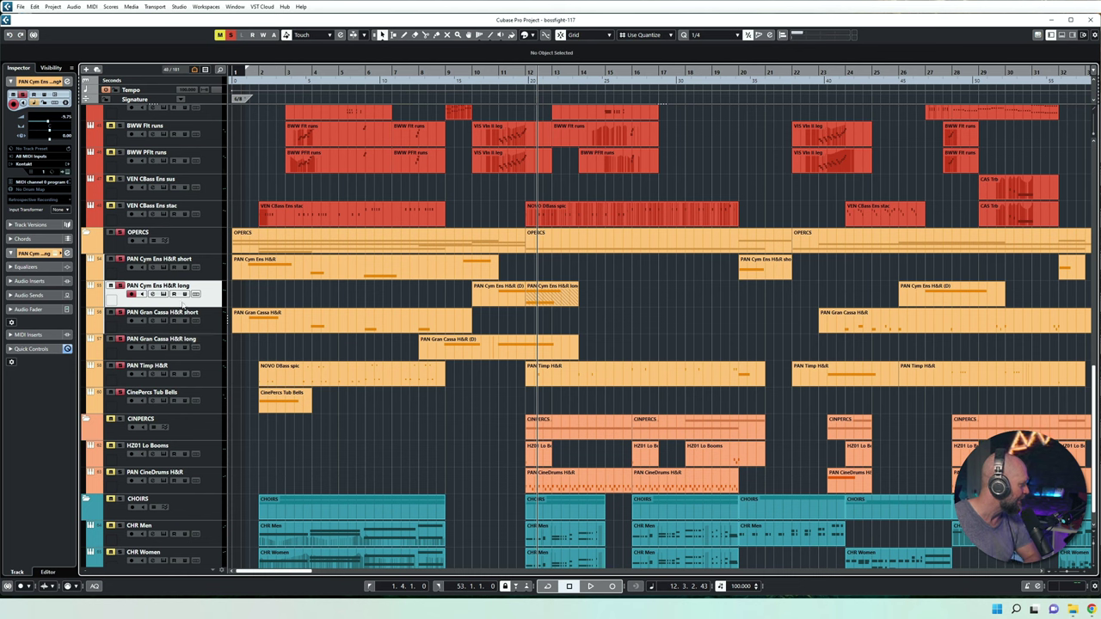
# - Select CinePercs Tub Bells and view its Kontakt instrument
pyautogui.click(161, 404)
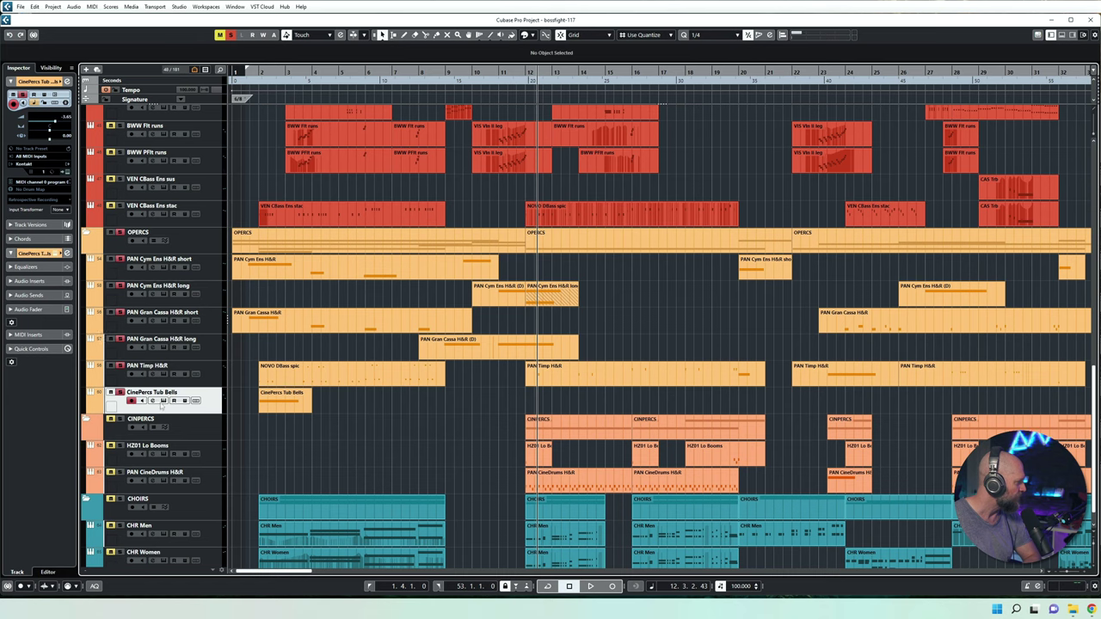
pyautogui.click(163, 401)
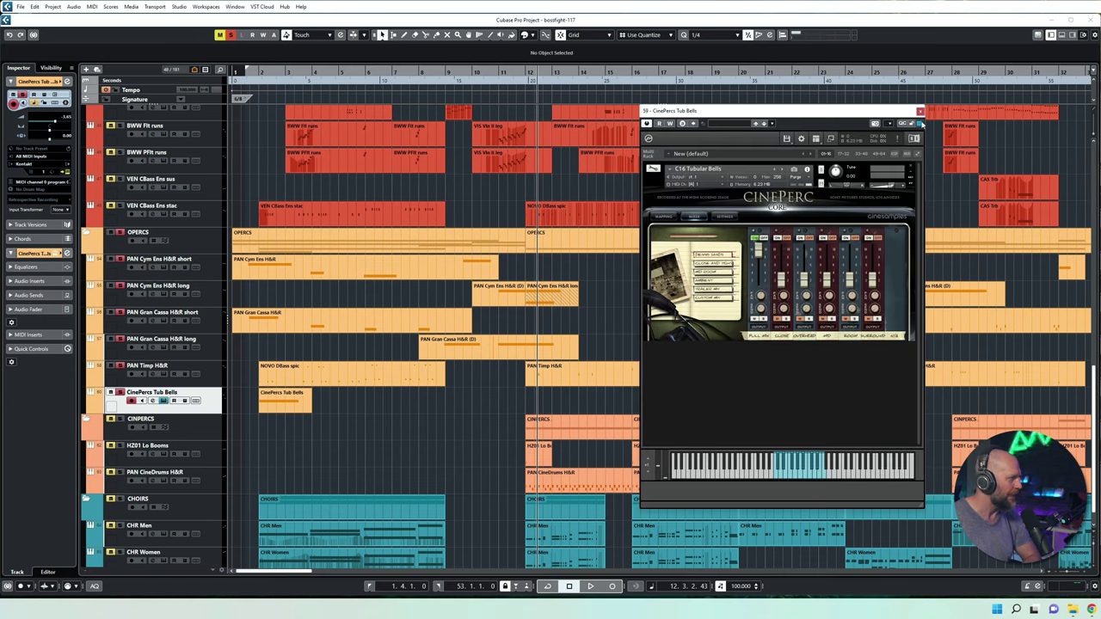
pyautogui.click(920, 111)
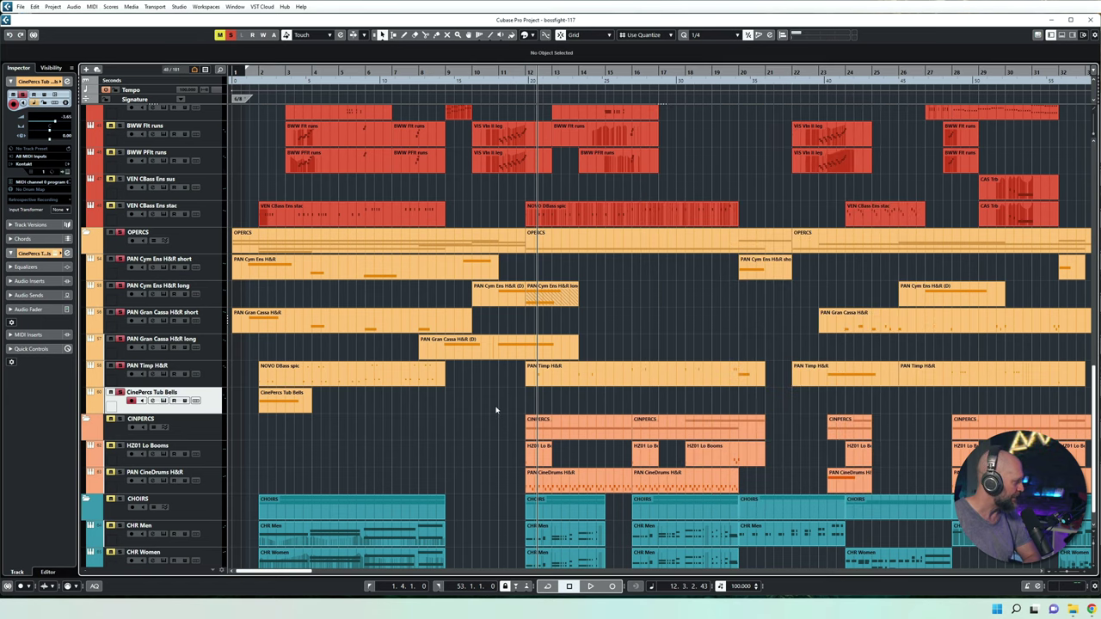
# - Play the percussion from the song start, stop, and turn off all solos
pyautogui.press('KP_1')
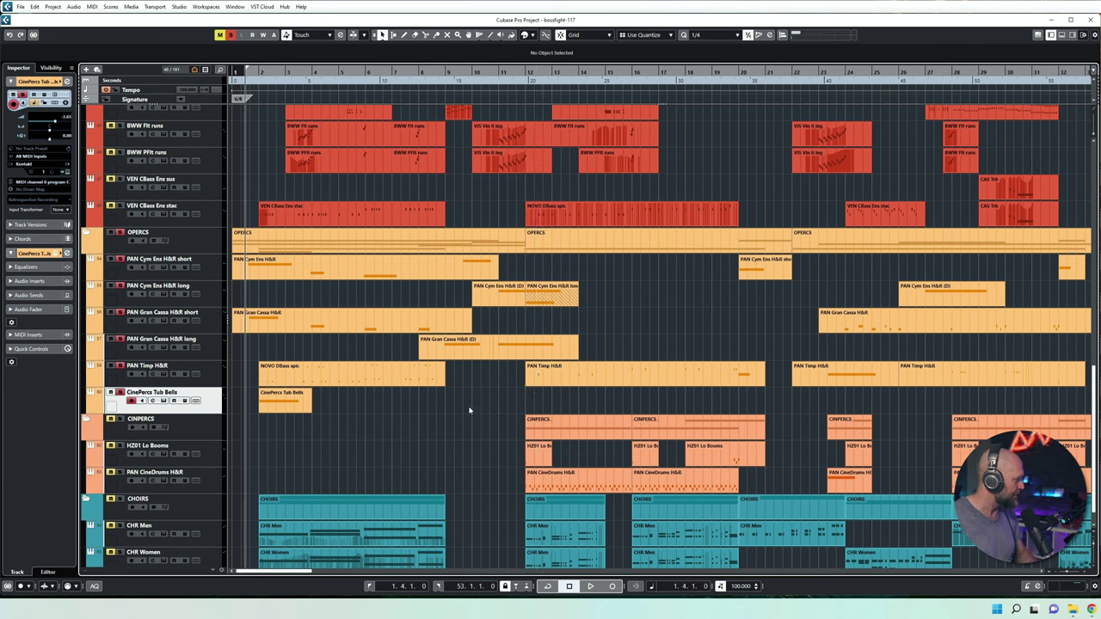
pyautogui.press('space')
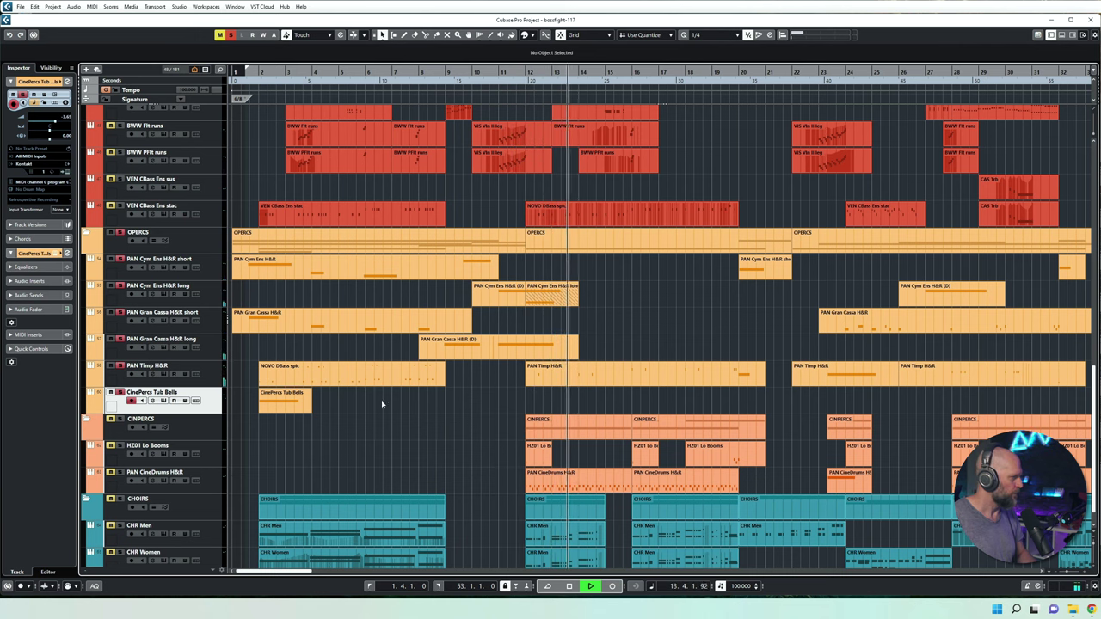
pyautogui.press('space')
pyautogui.click(121, 233)
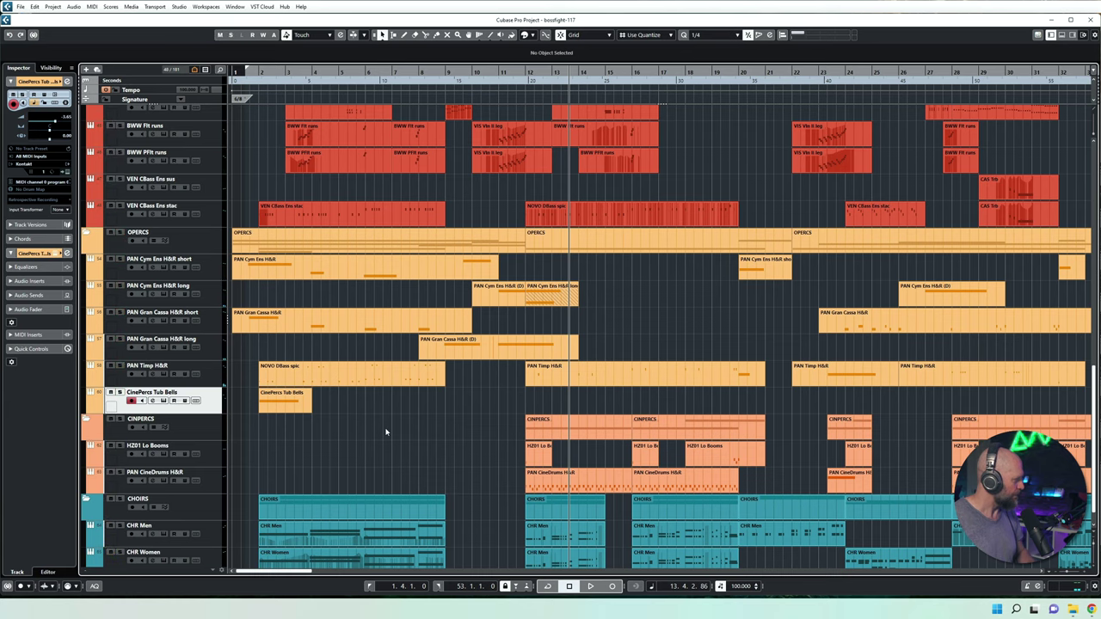
# - Select HZ01 Lo Booms and view its Low Booms Kontakt instrument
pyautogui.scroll(-1, 386, 433)
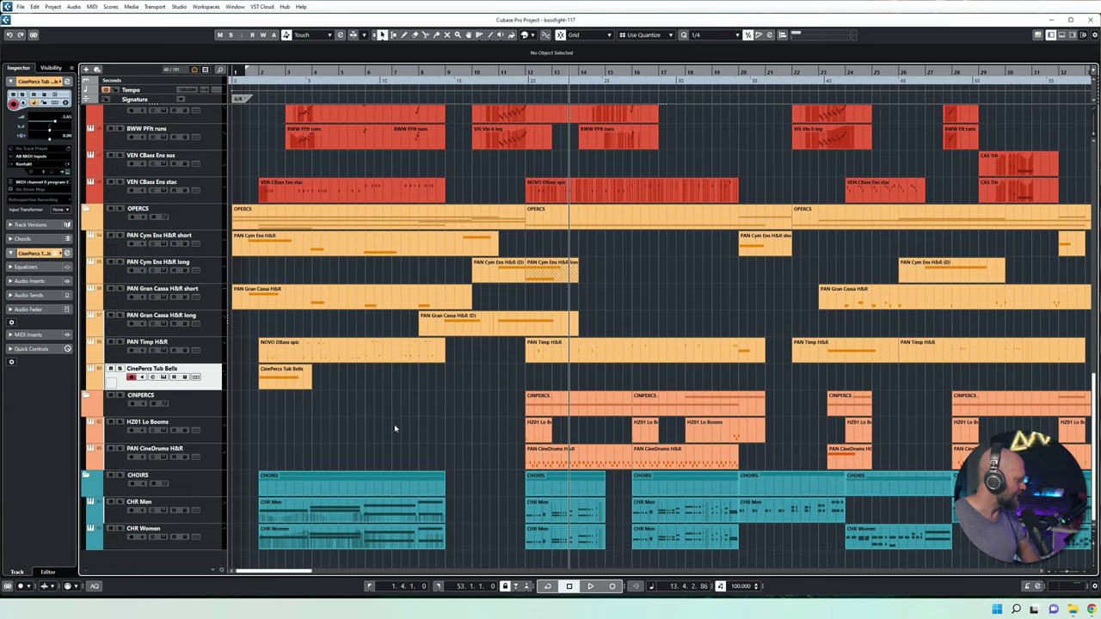
pyautogui.click(206, 437)
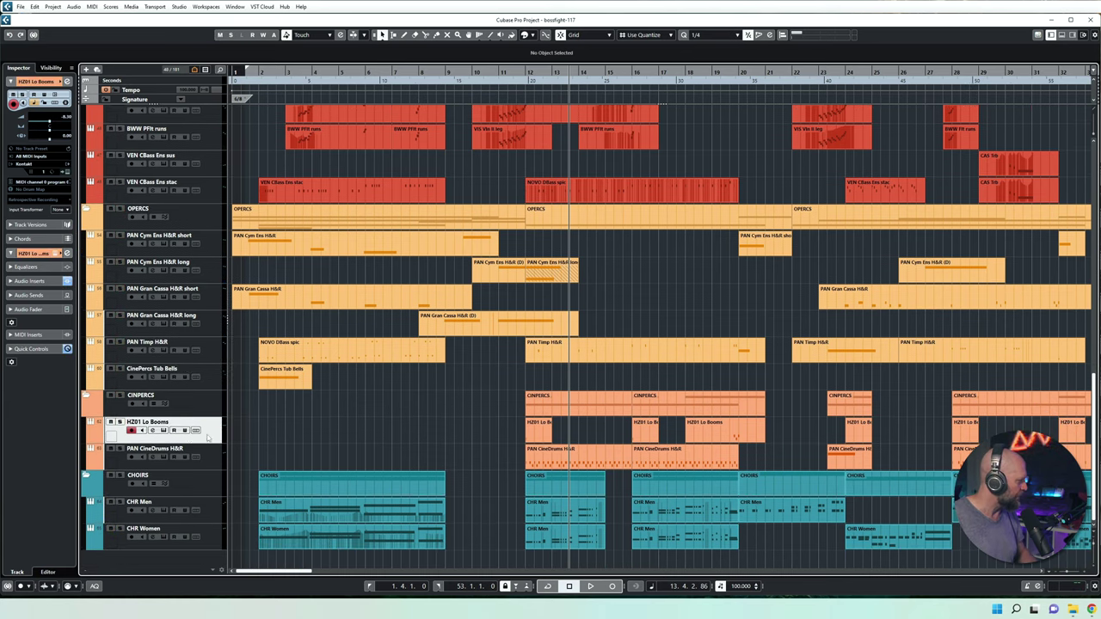
pyautogui.click(163, 430)
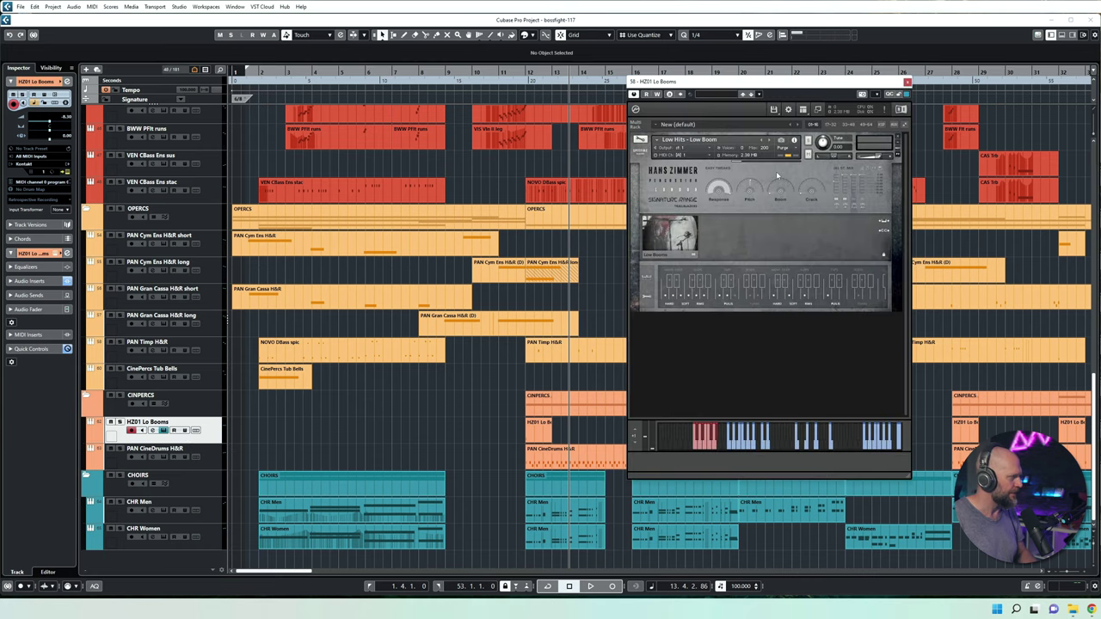
pyautogui.click(908, 82)
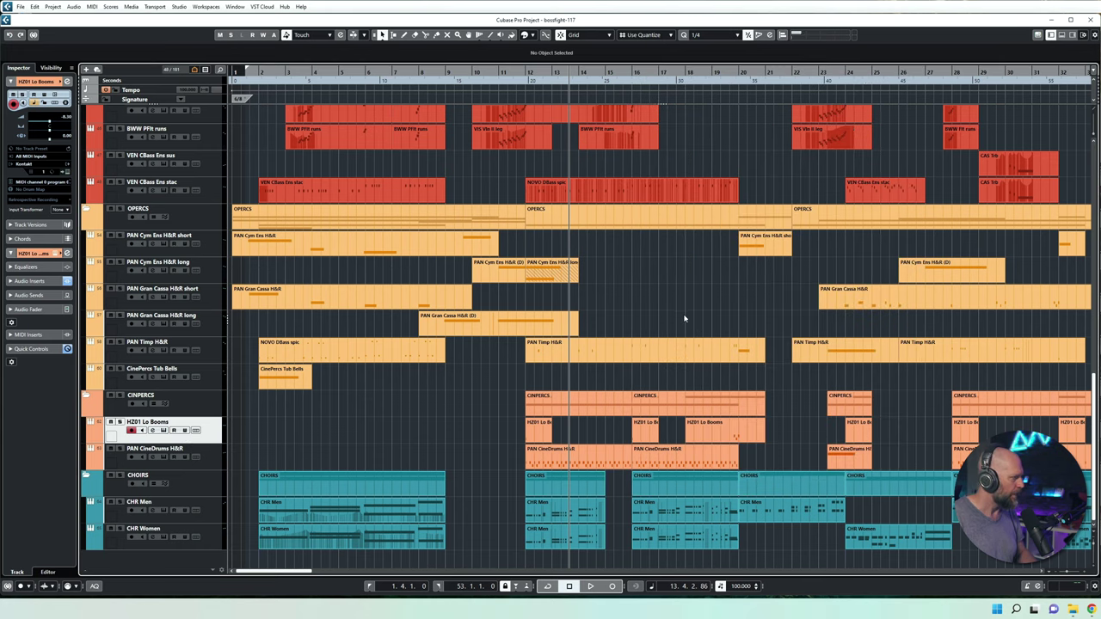
# - Zoom the arrangement out with G and select the PAN CineDrums H&R track
pyautogui.press('g')
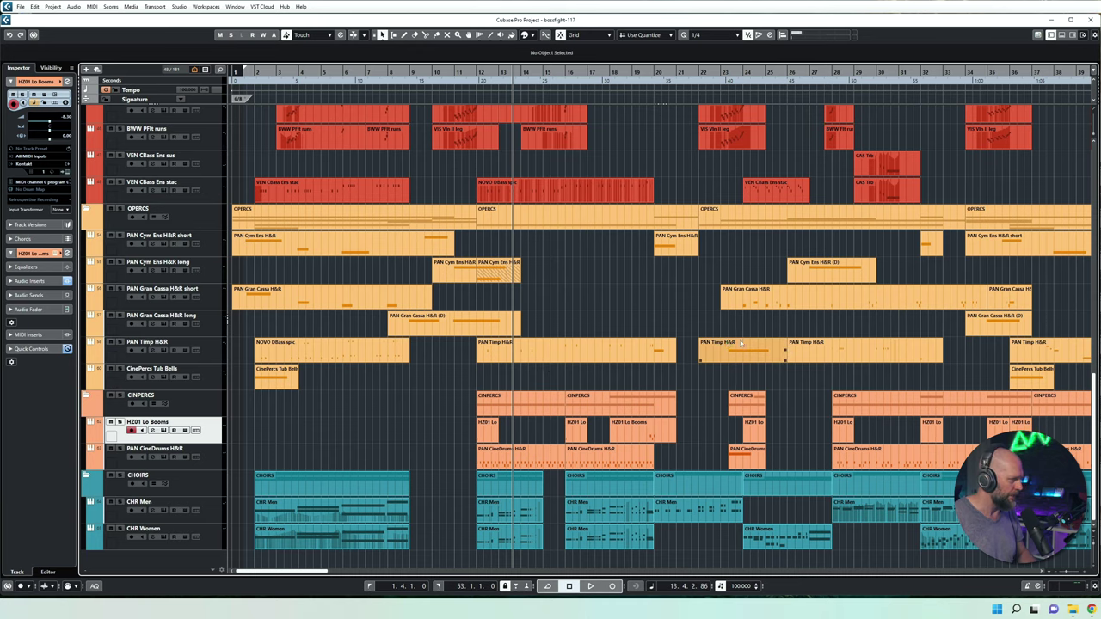
pyautogui.hscroll(2, 727, 342)
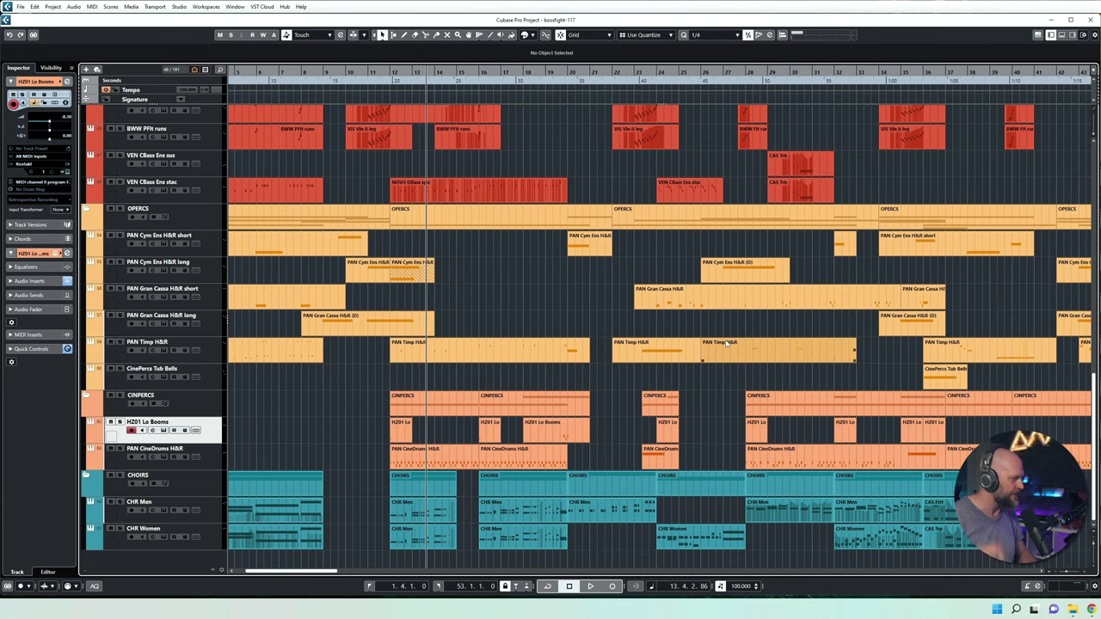
pyautogui.click(214, 464)
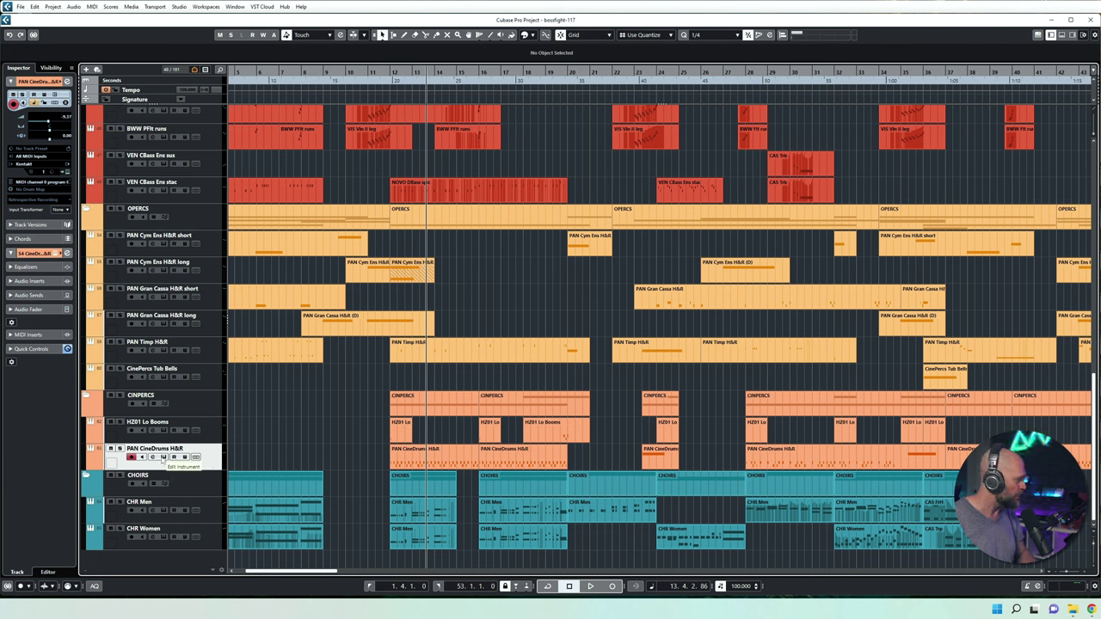
pyautogui.click(163, 457)
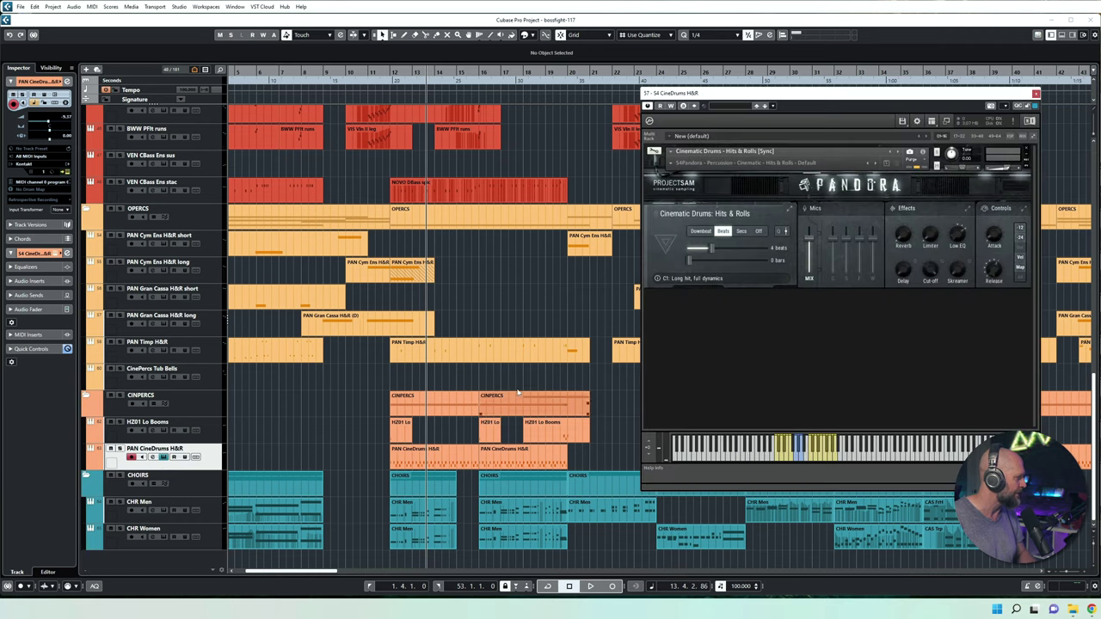
pyautogui.click(1037, 93)
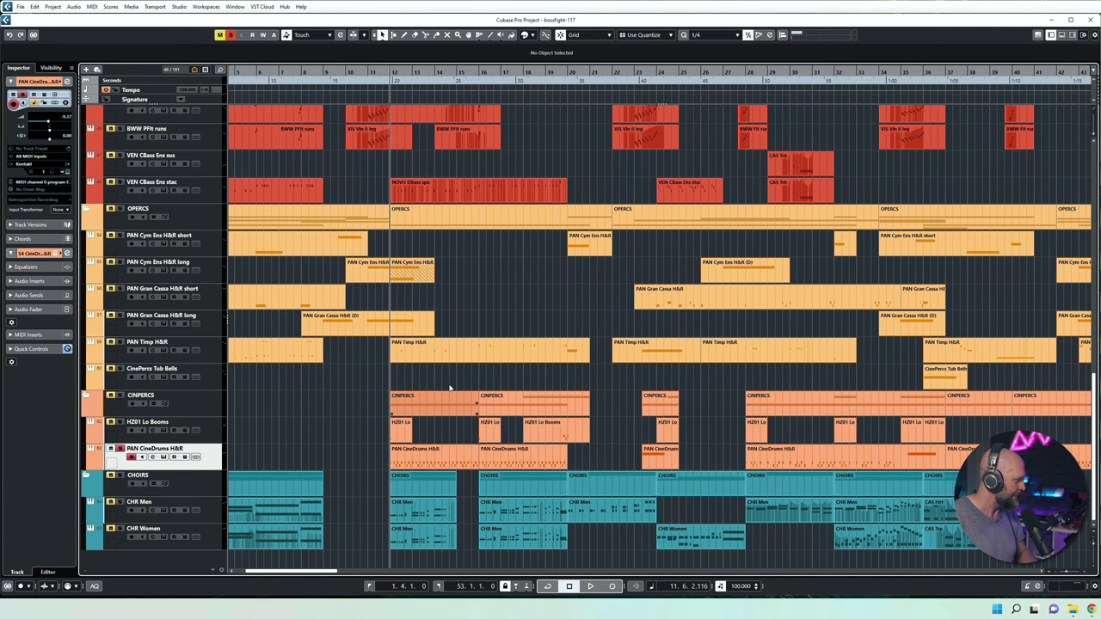
pyautogui.press('space')
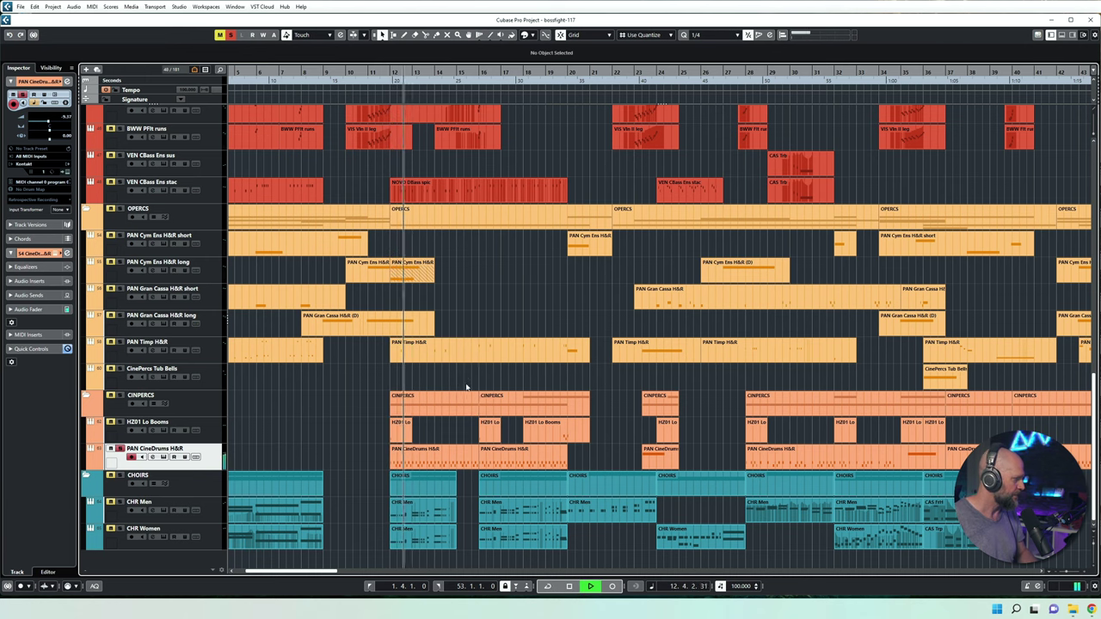
pyautogui.press('g')
pyautogui.press('g')
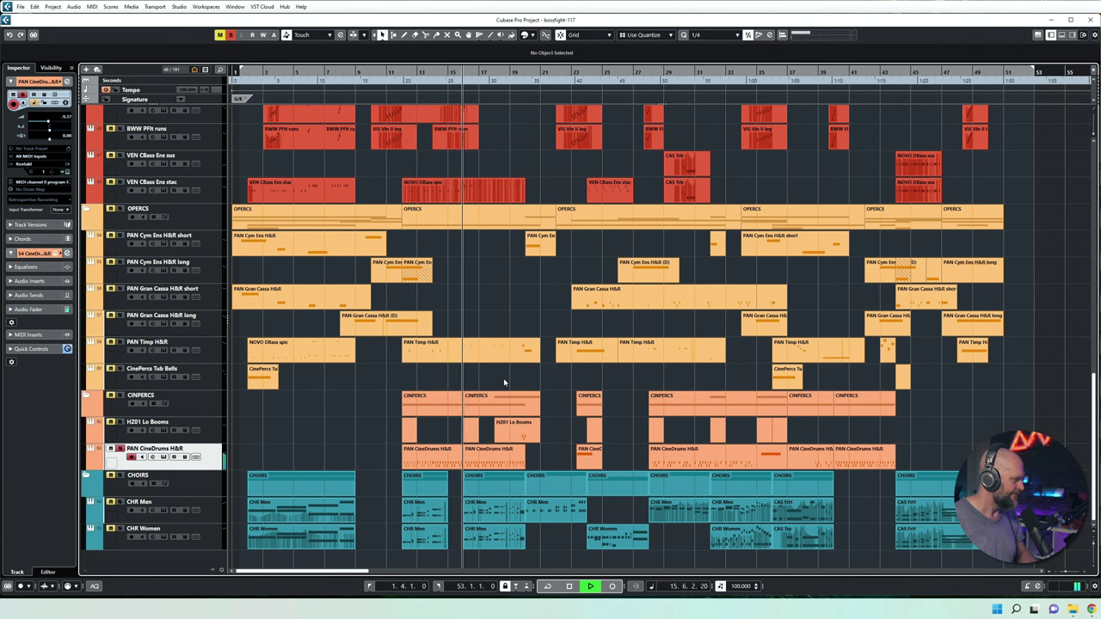
pyautogui.press('space')
pyautogui.click(120, 448)
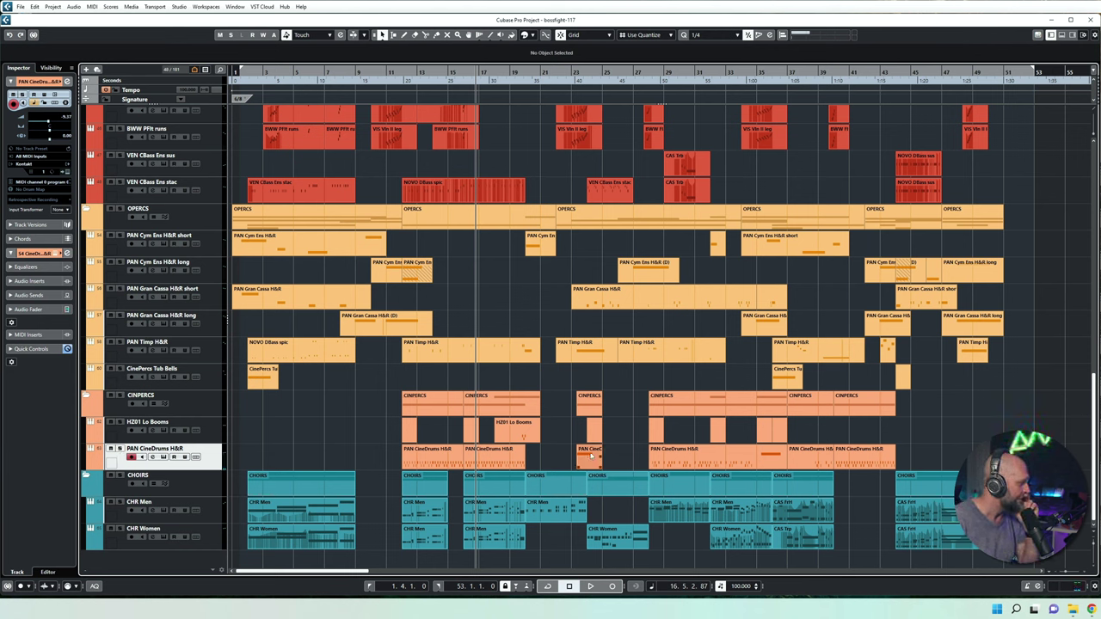
pyautogui.click(567, 75)
pyautogui.press('s')
pyautogui.press('space')
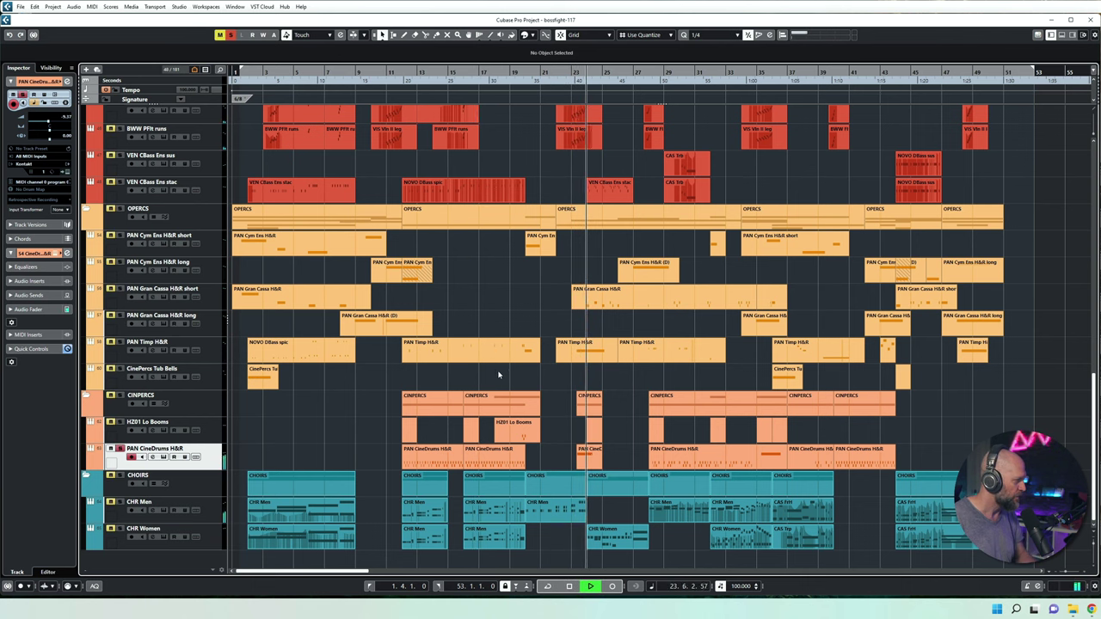
pyautogui.press('space')
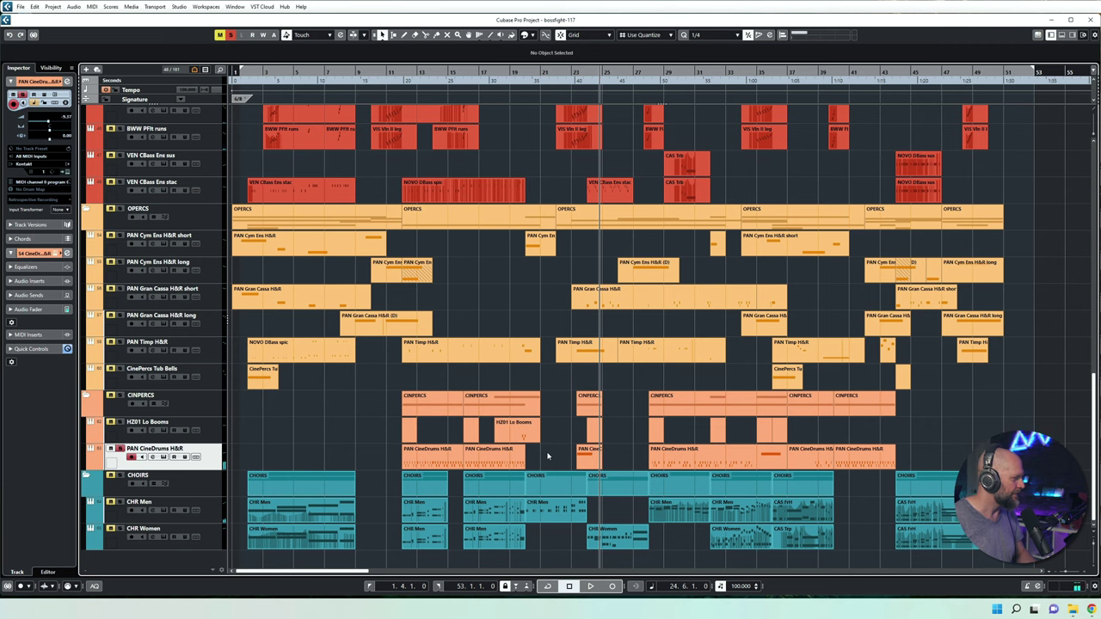
pyautogui.click(163, 457)
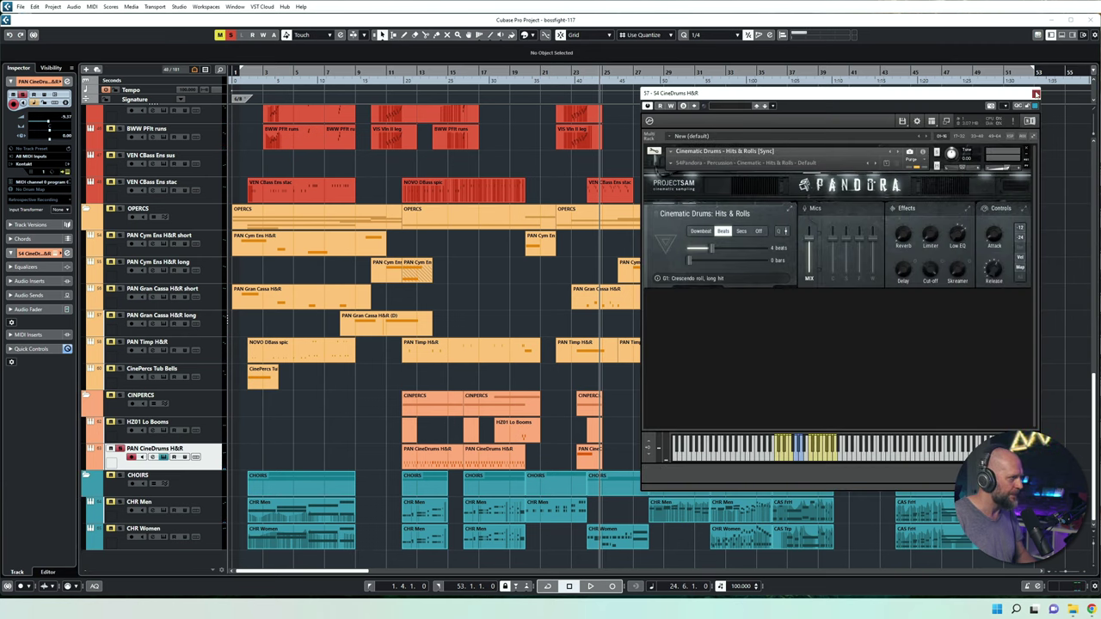
pyautogui.click(1036, 94)
pyautogui.scroll(4, 567, 435)
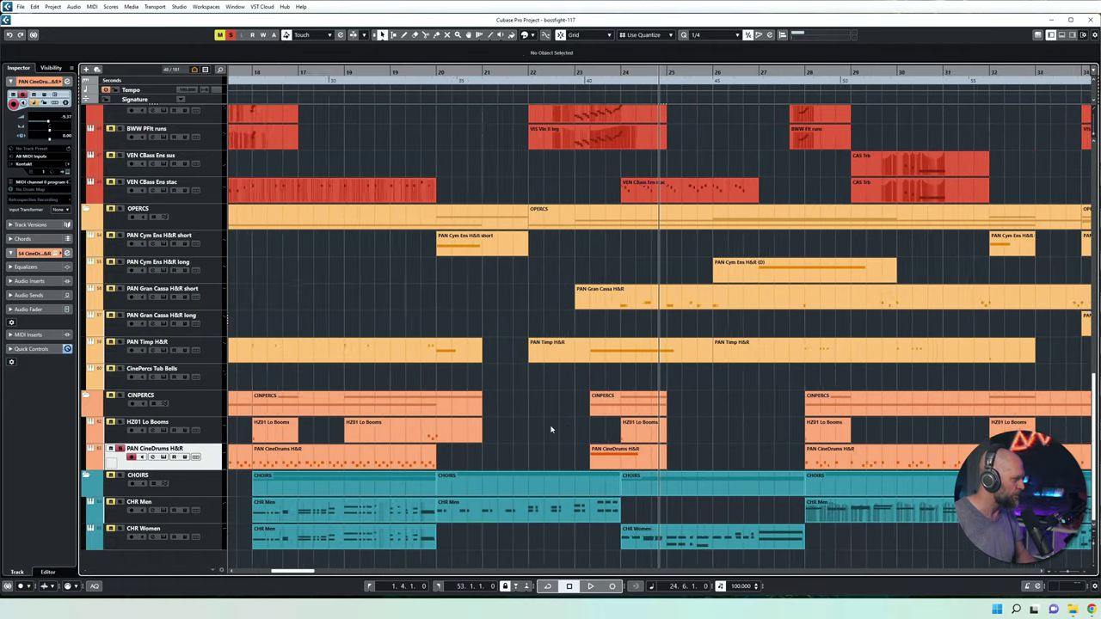
pyautogui.scroll(1, 552, 430)
pyautogui.press('KP_Subtract')
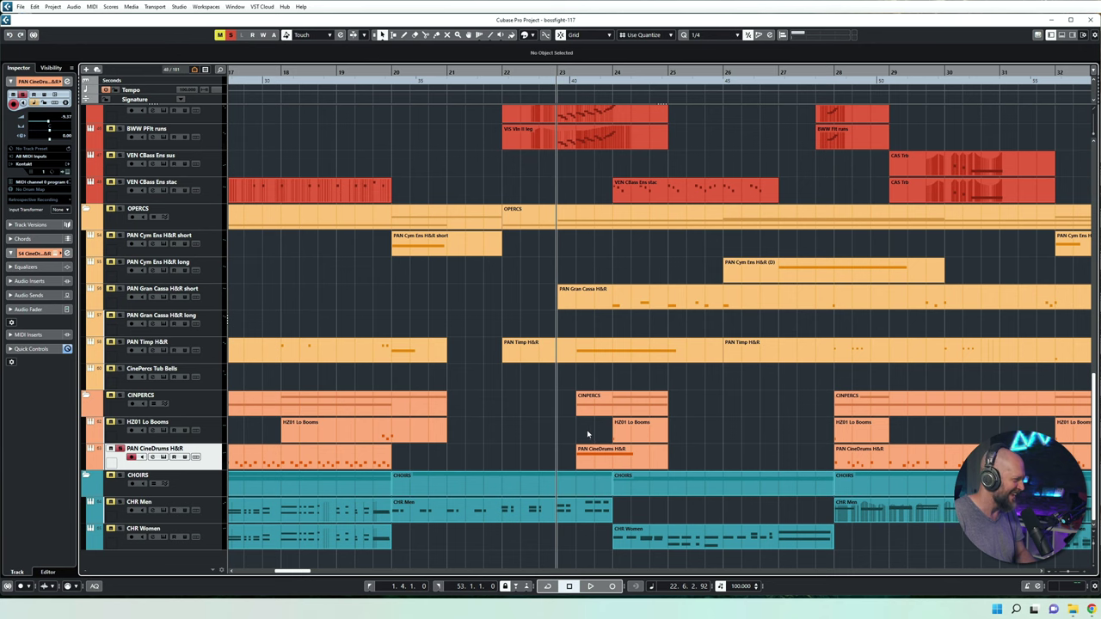
pyautogui.scroll(-4, 671, 430)
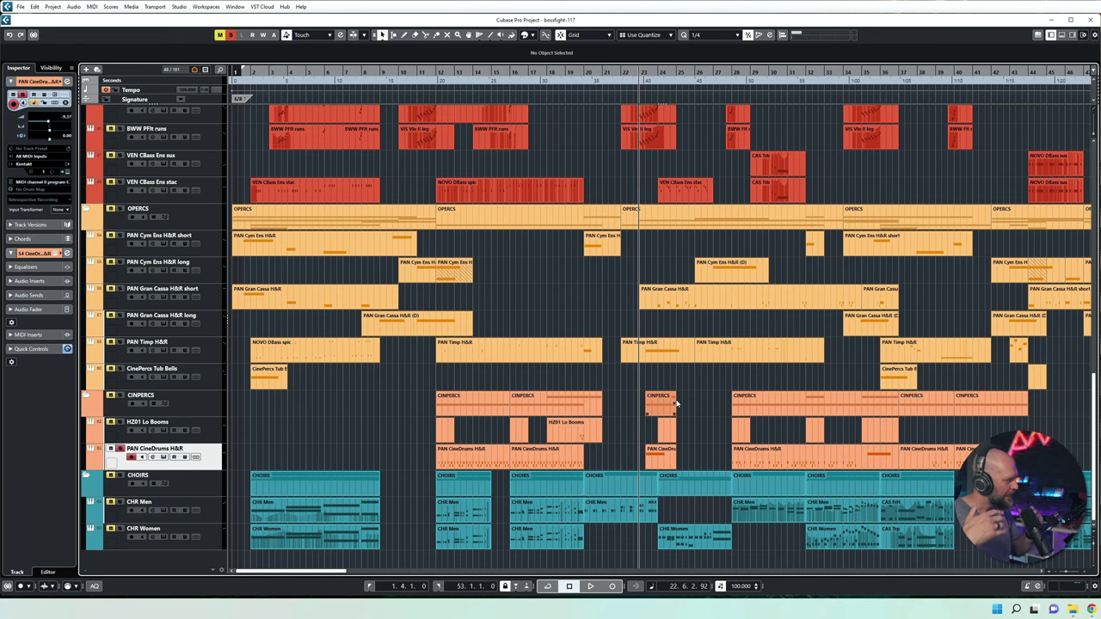
pyautogui.scroll(-2, 638, 437)
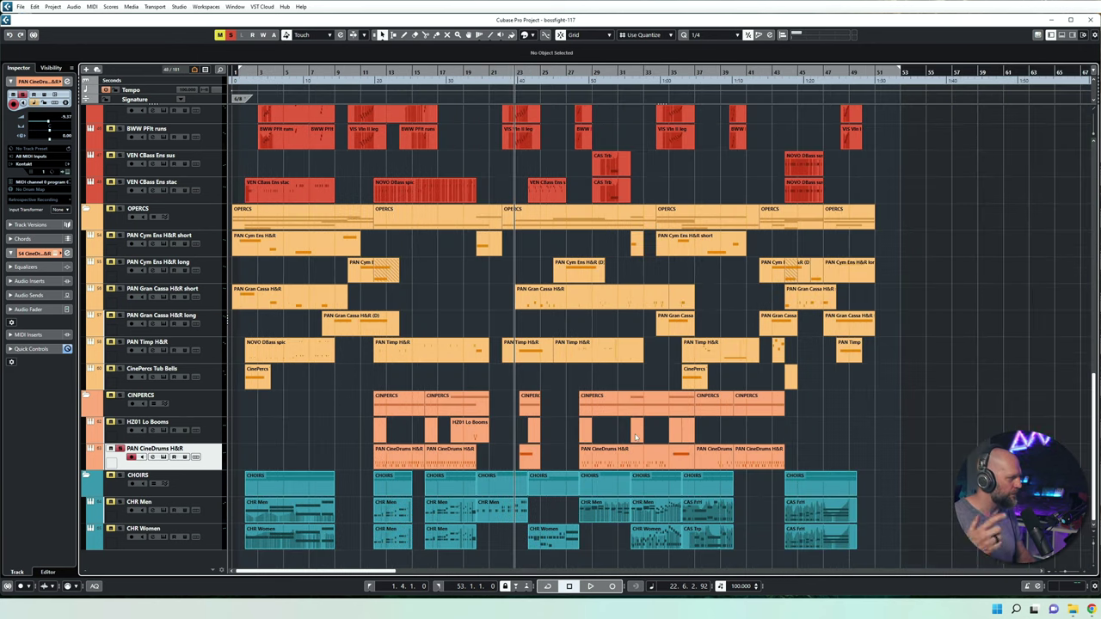
pyautogui.scroll(2, 637, 437)
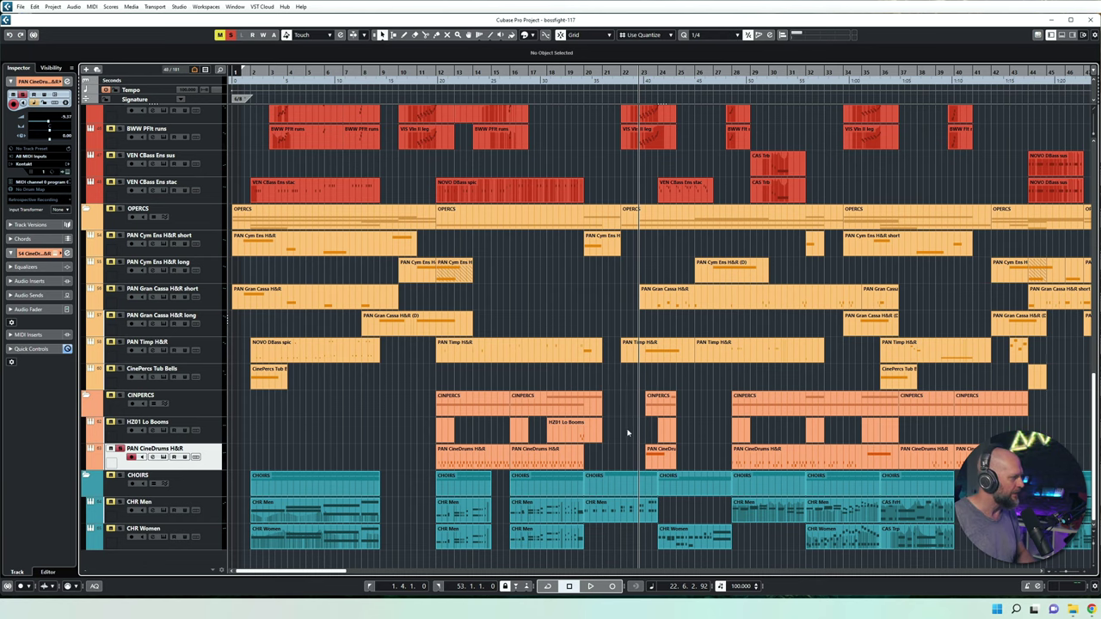
pyautogui.hscroll(3, 627, 433)
pyautogui.hscroll(-3, 637, 425)
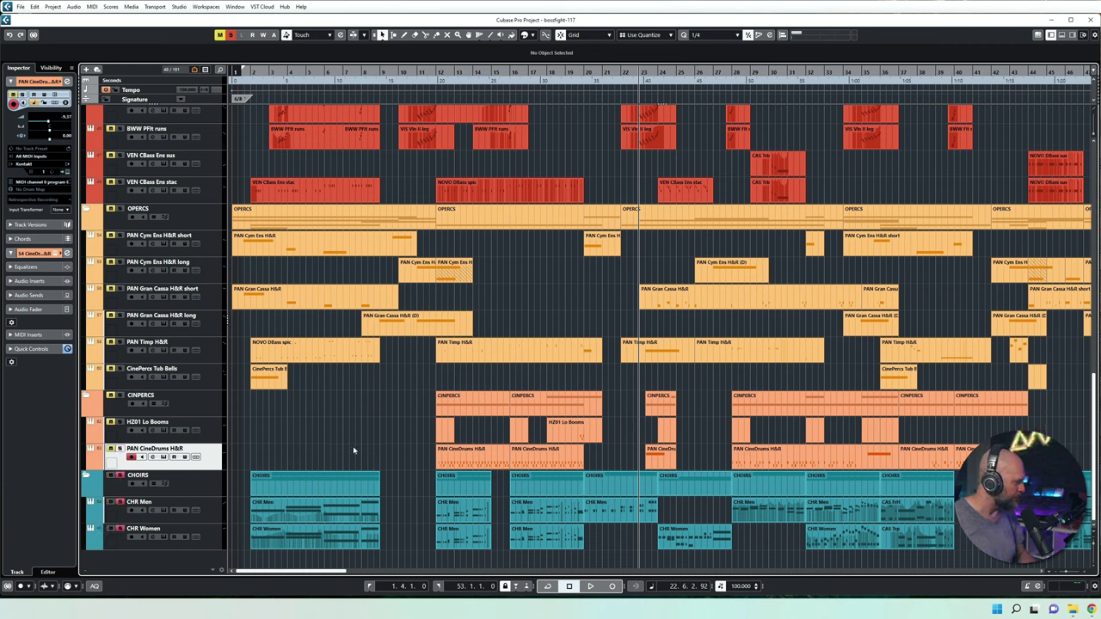
# - Select CHR Men and view its Kontakt choir instrument
pyautogui.click(220, 512)
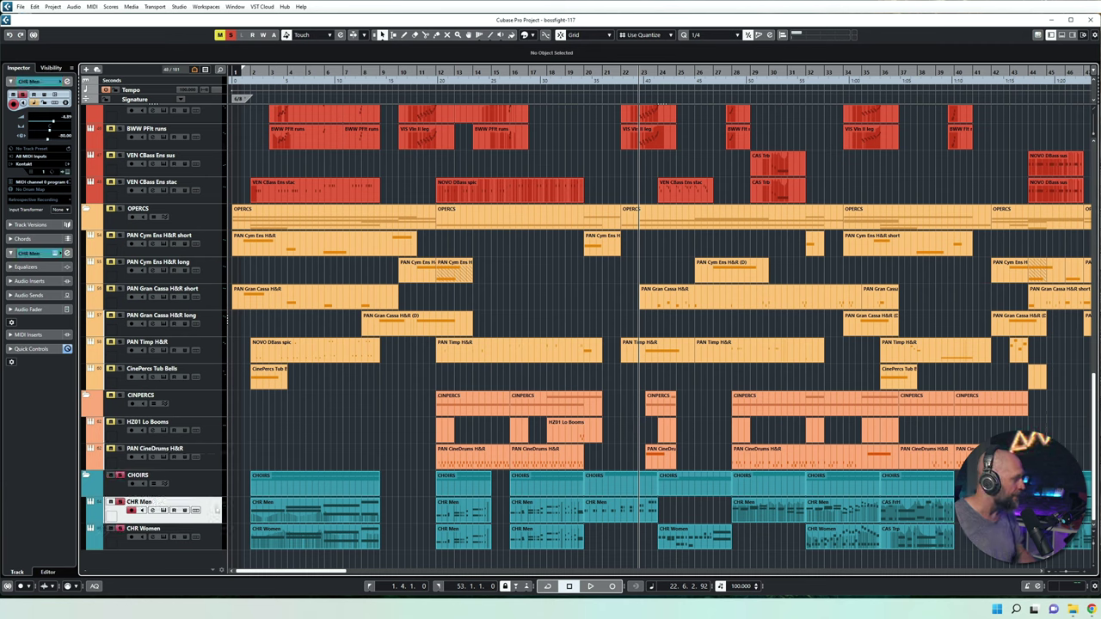
pyautogui.click(164, 510)
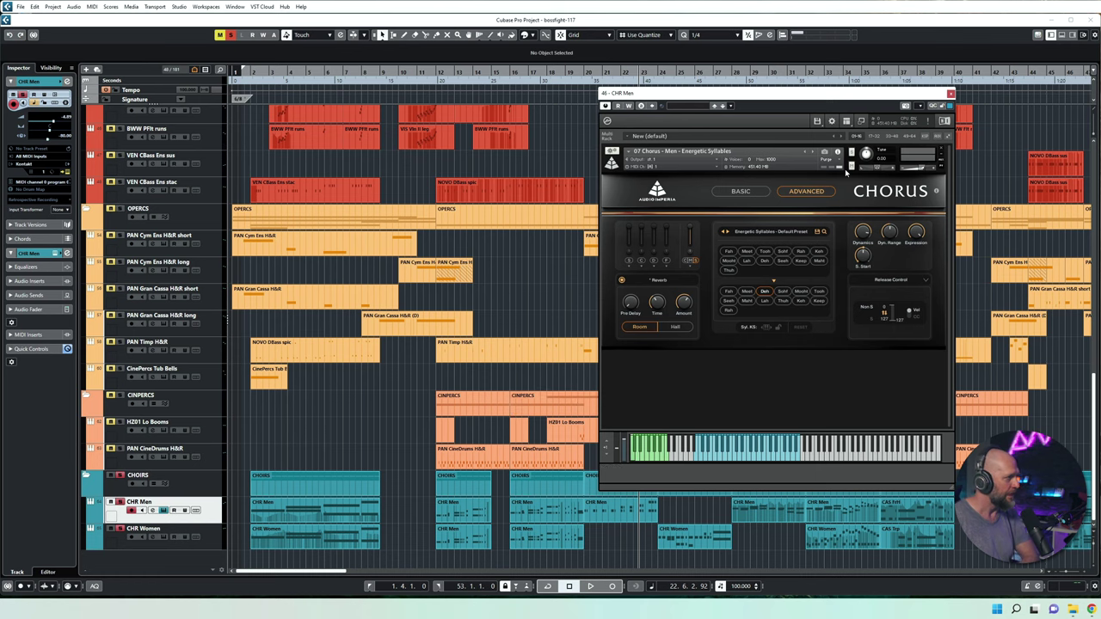
pyautogui.click(951, 93)
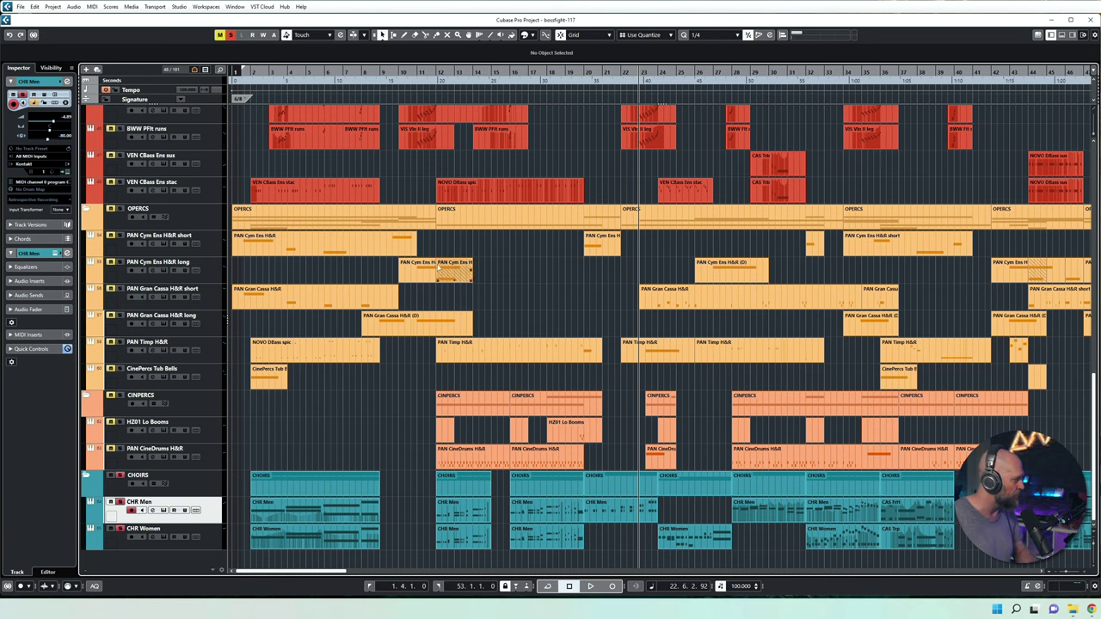
# - Start playback of the arrangement from around bar 15
pyautogui.hscroll(5, 604, 336)
pyautogui.hscroll(-5, 605, 336)
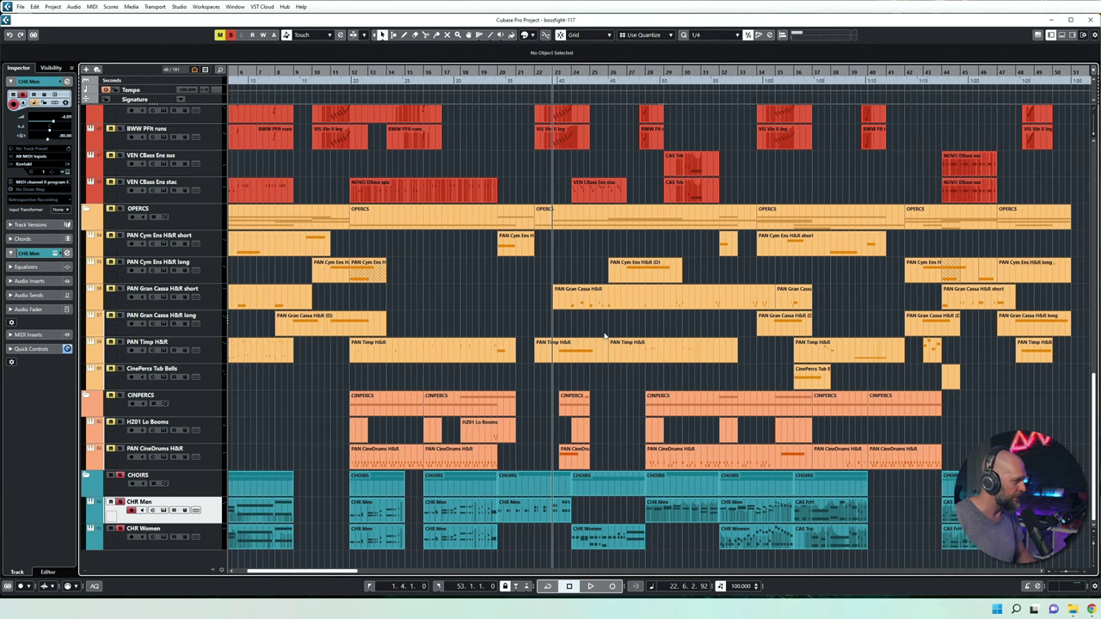
pyautogui.click(520, 99)
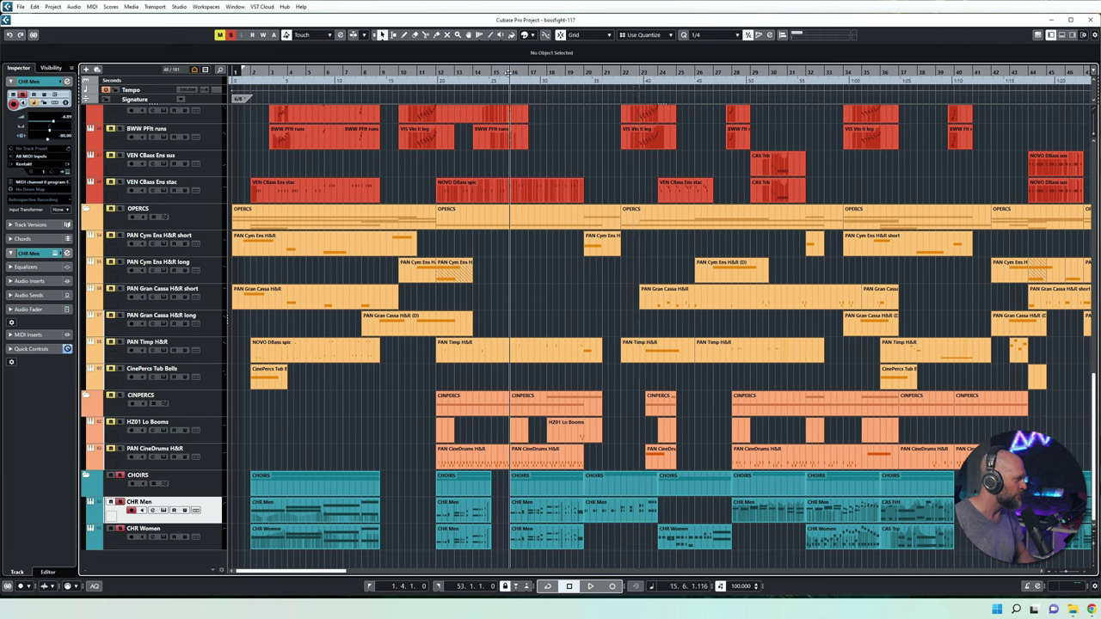
pyautogui.press('space')
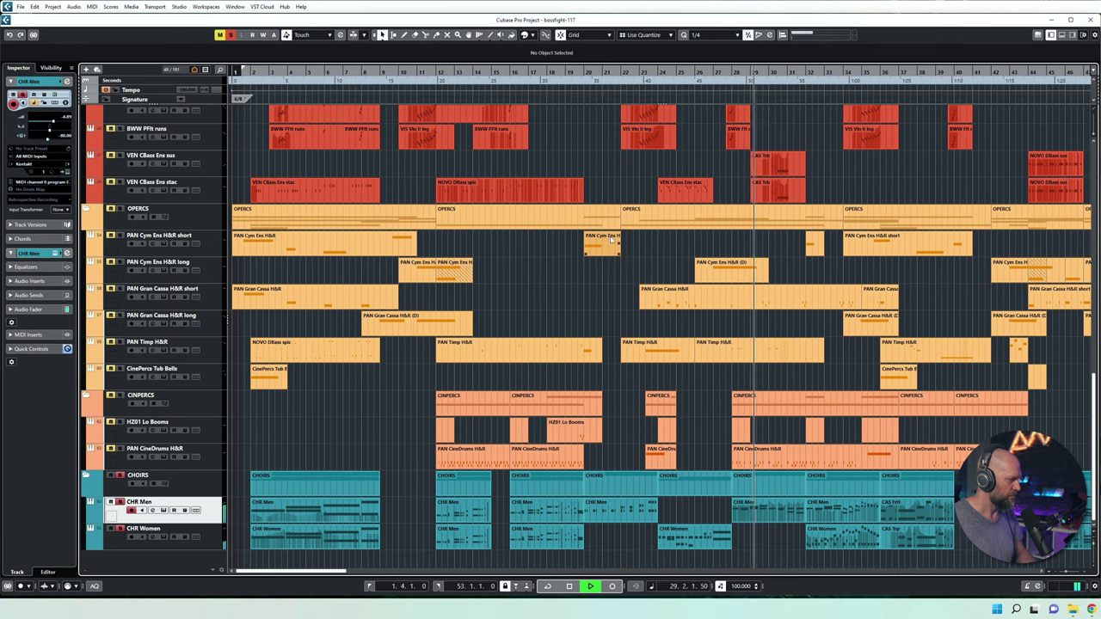
# - Select the cymbal, timpani and Gran Cassa events, then make all track lanes taller
pyautogui.click(697, 265)
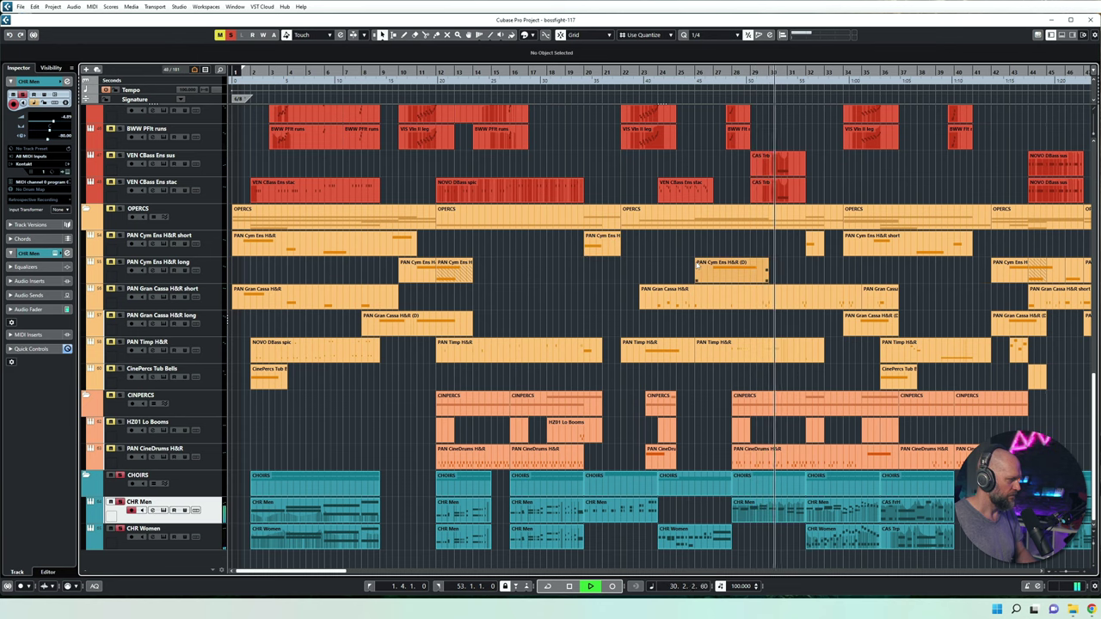
pyautogui.click(705, 345)
pyautogui.hscroll(3, 705, 344)
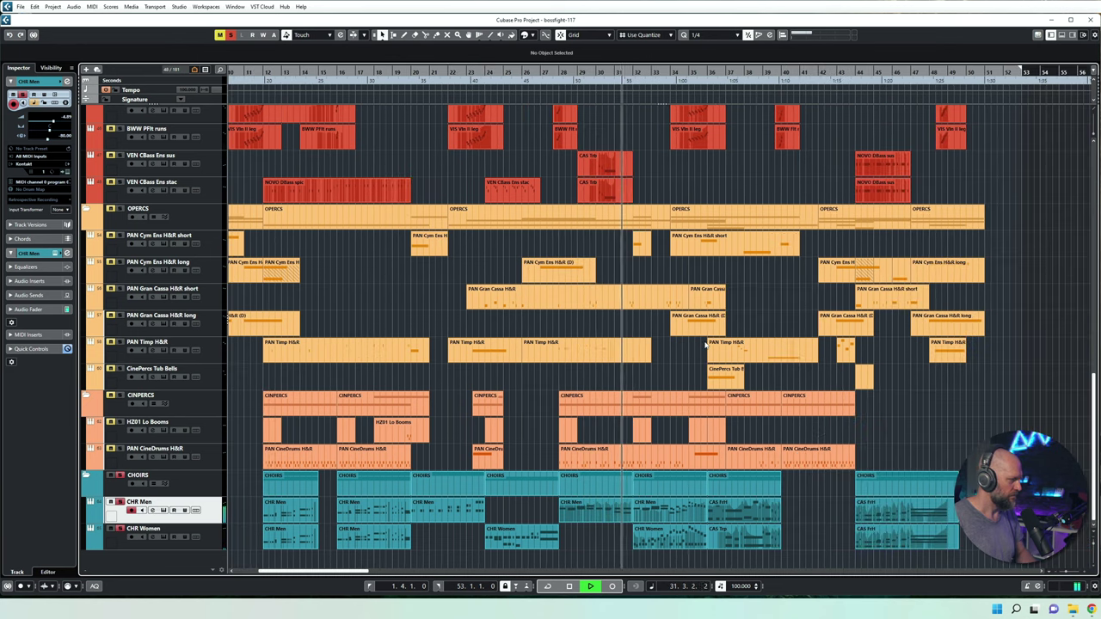
pyautogui.click(701, 324)
pyautogui.hotkey('shift', 'h')
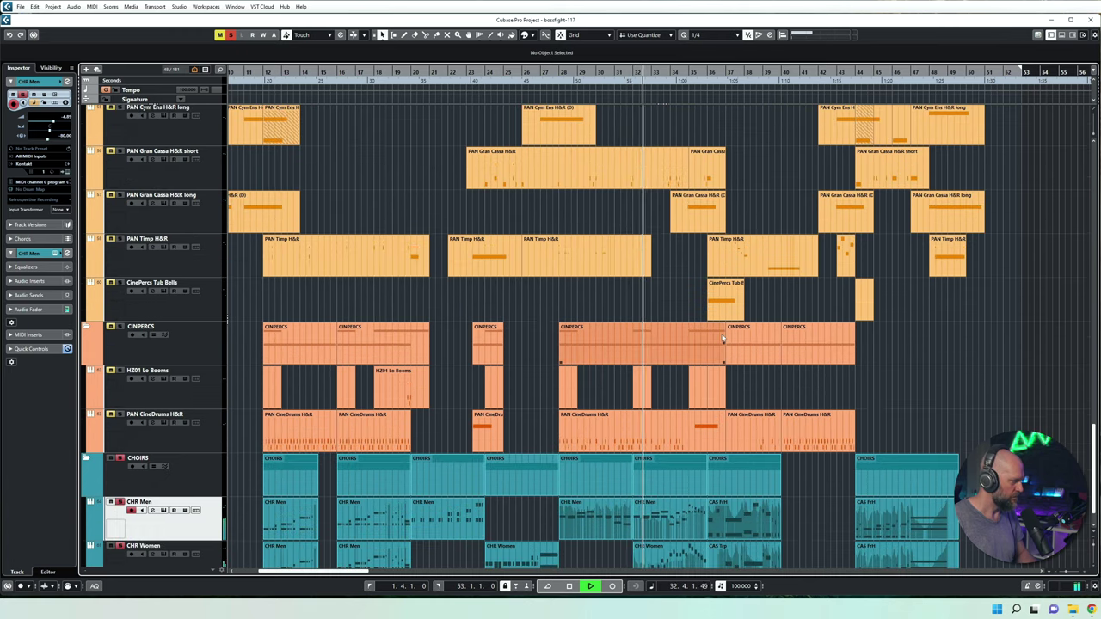
pyautogui.scroll(-1, 449, 540)
# - Open the CHR Men part in the lower-zone Key Editor to review its notes
pyautogui.press('g')
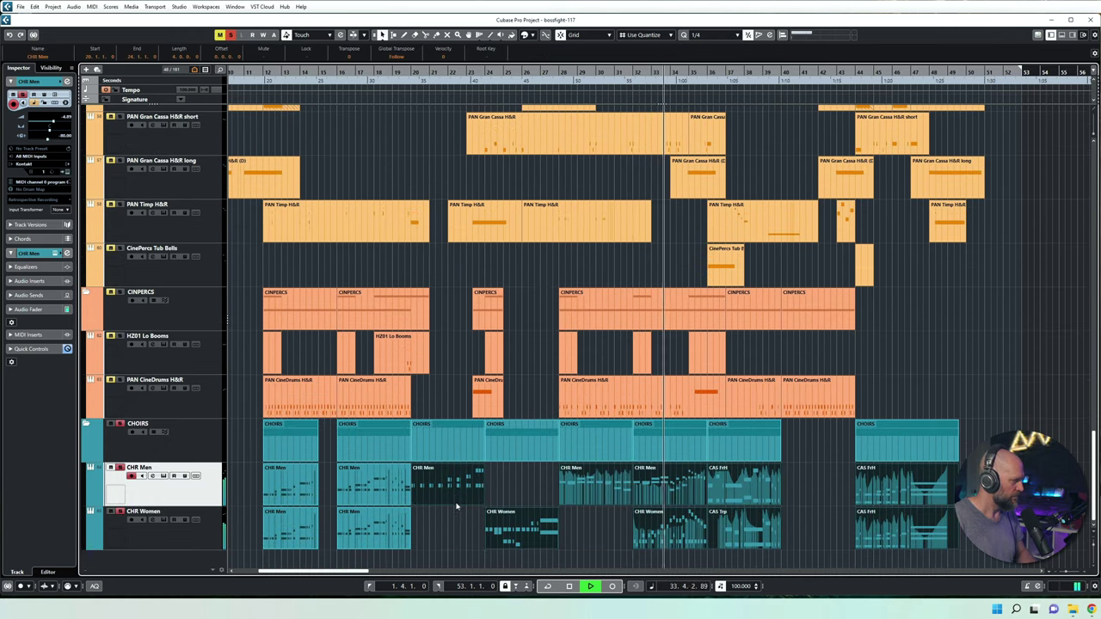
pyautogui.doubleClick(454, 493)
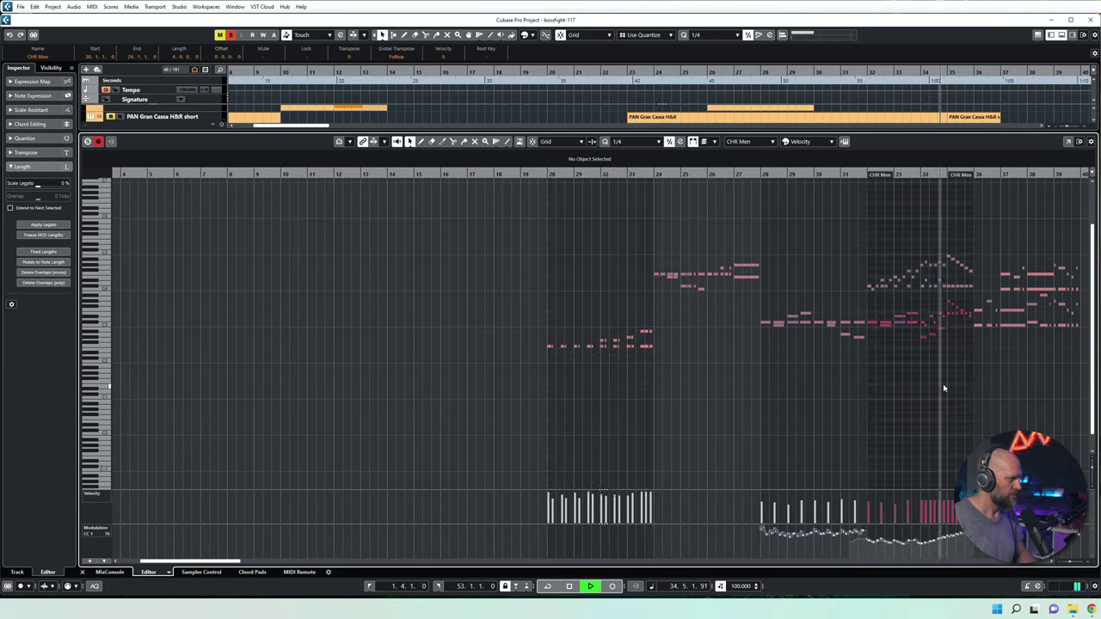
pyautogui.hscroll(5, 942, 383)
pyautogui.hscroll(2, 916, 386)
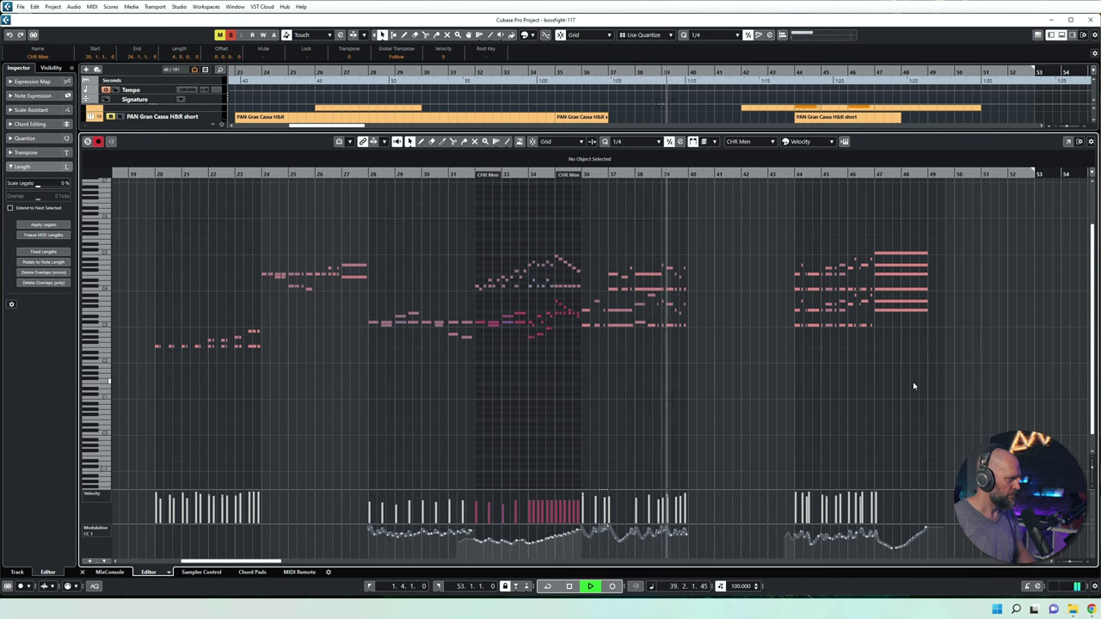
# - Stop playback, close the editor, zoom out to bars 1–79, select CHOIRS, and open the MixConsole
pyautogui.press('space')
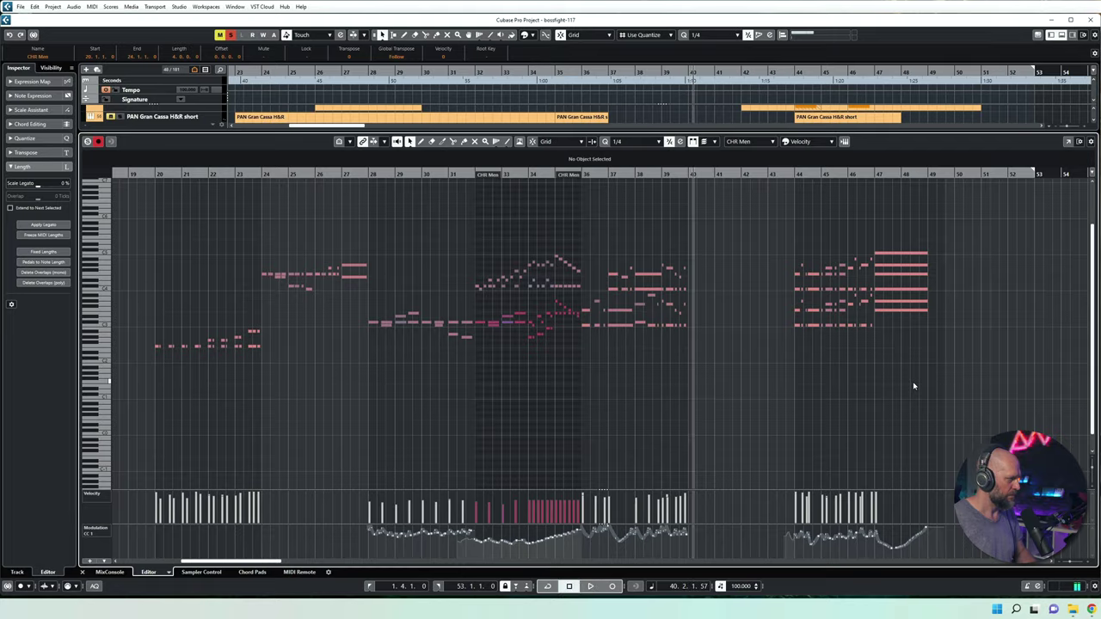
pyautogui.hotkey('ctrl', 'e')
pyautogui.press('g')
pyautogui.press('g')
pyautogui.press('g')
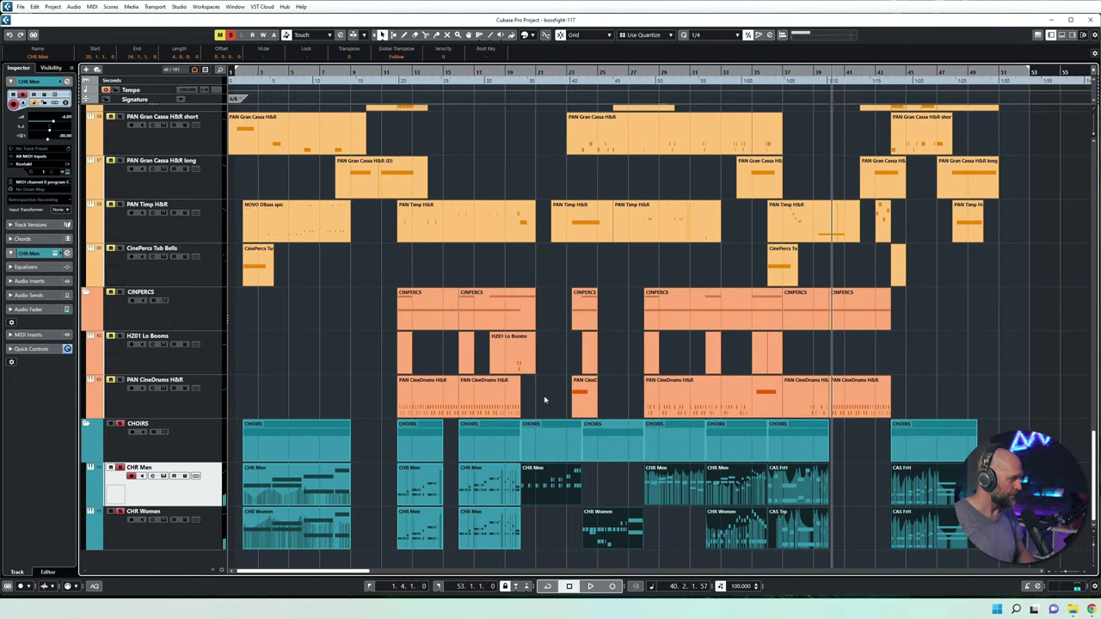
pyautogui.press('g')
pyautogui.press('g')
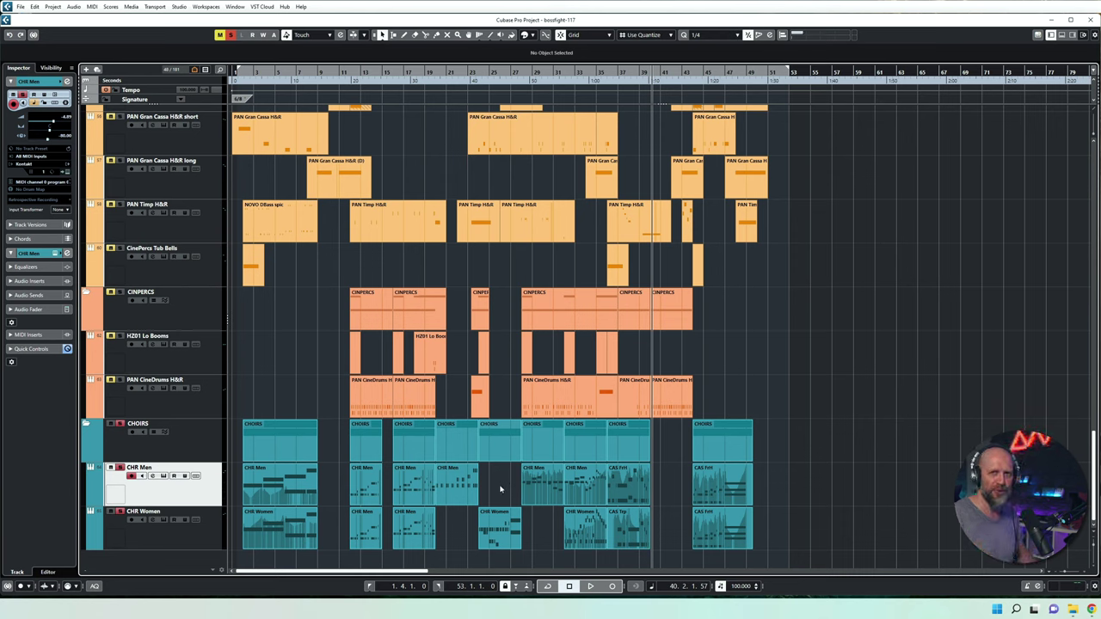
pyautogui.click(107, 433)
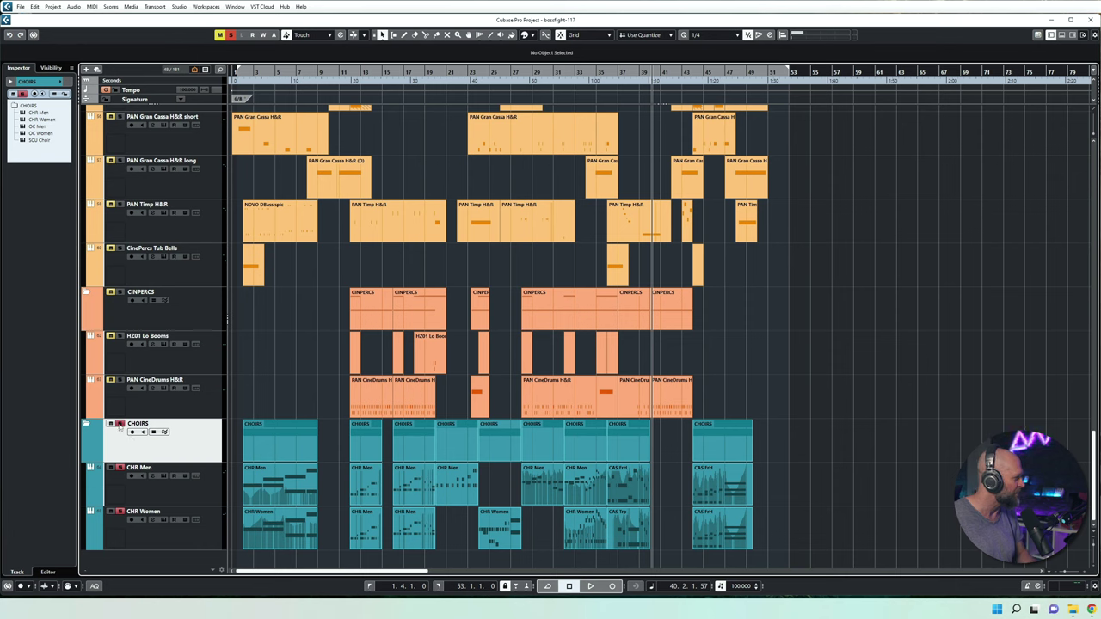
pyautogui.press('F3')
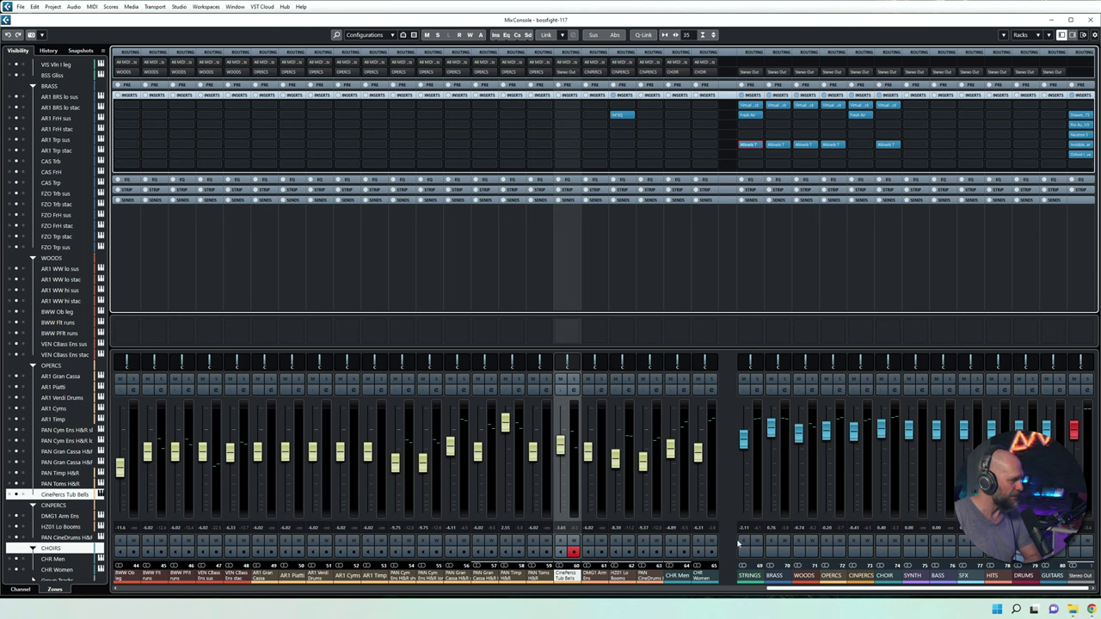
# - Open STRINGS insert 1, the Slate Virtual Mix Rack with Virtual Channel and Custom Opto modules
pyautogui.click(780, 590)
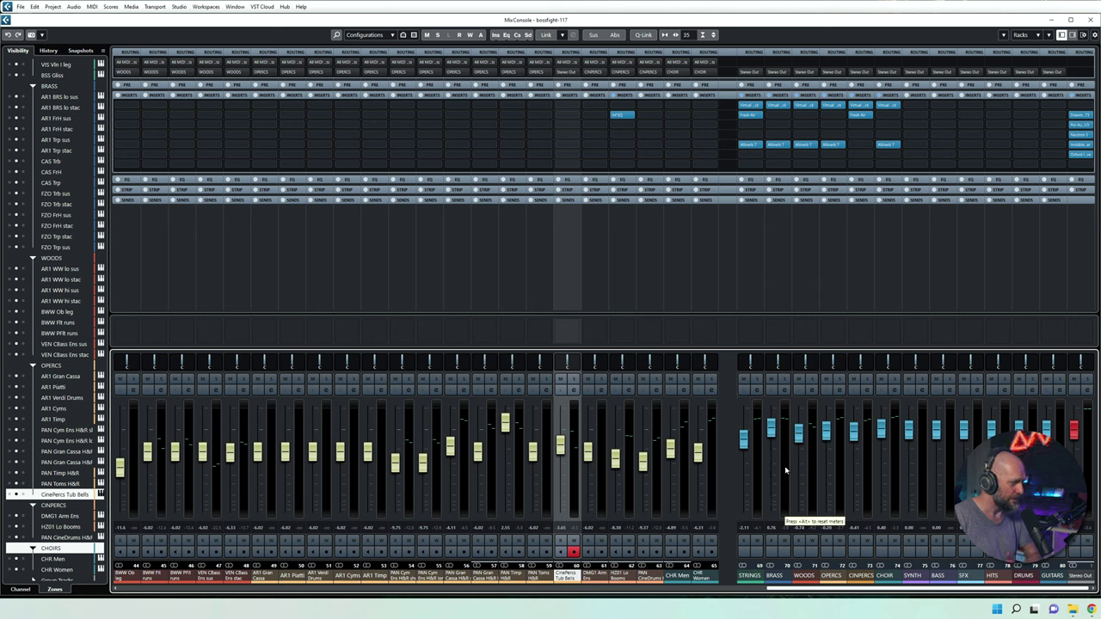
pyautogui.click(750, 108)
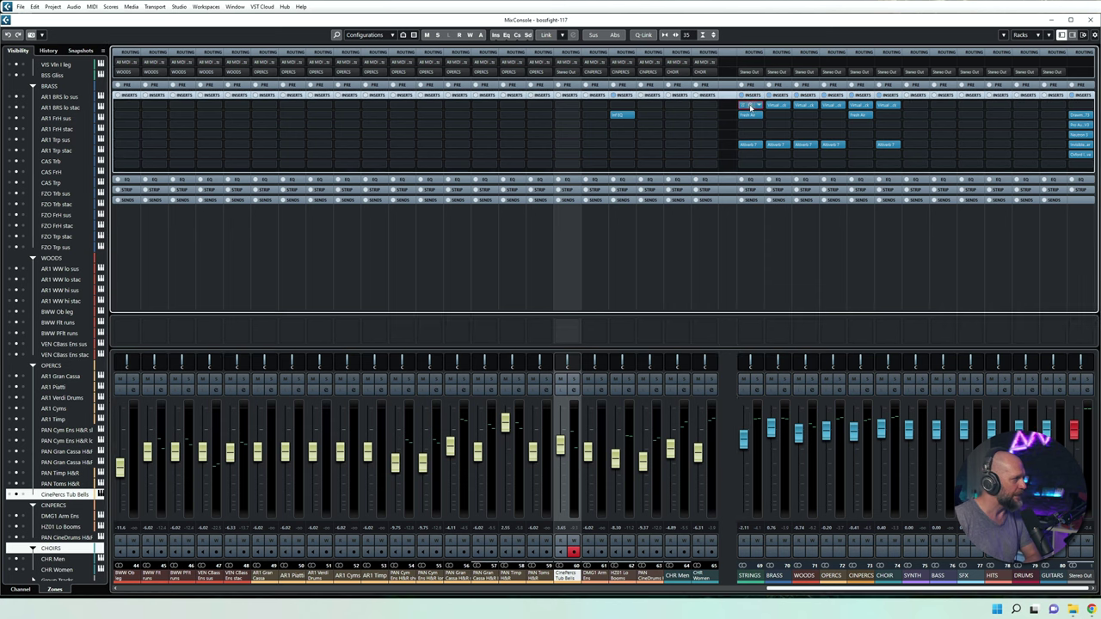
pyautogui.click(750, 107)
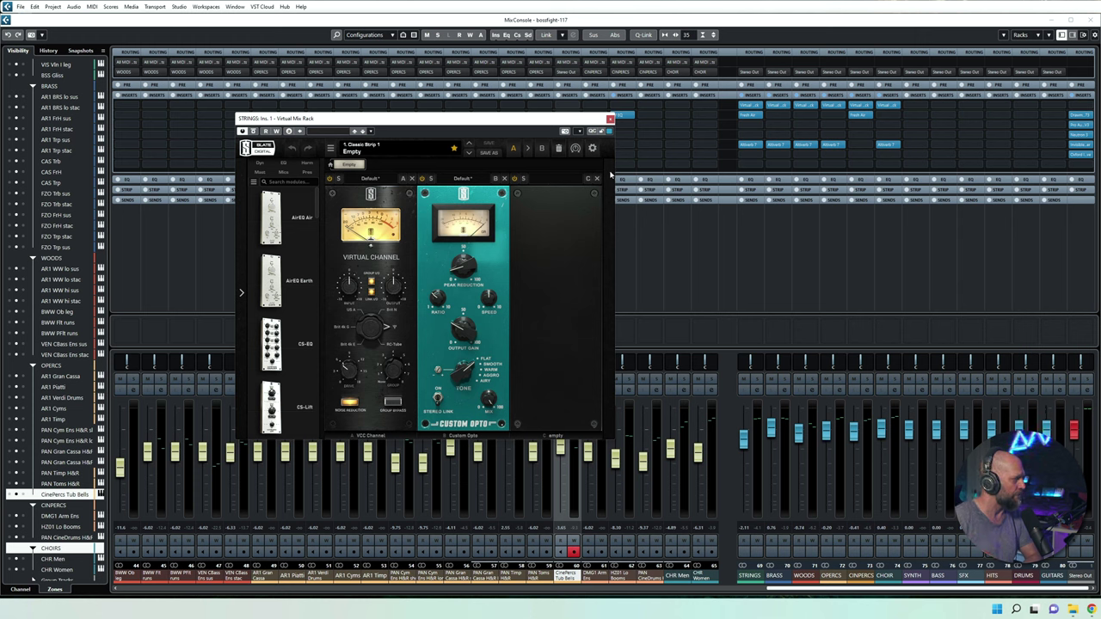
# - Open STRINGS insert 2 Fresh Air, reposition it, then close both Fresh Air and Mix Rack windows
pyautogui.click(750, 118)
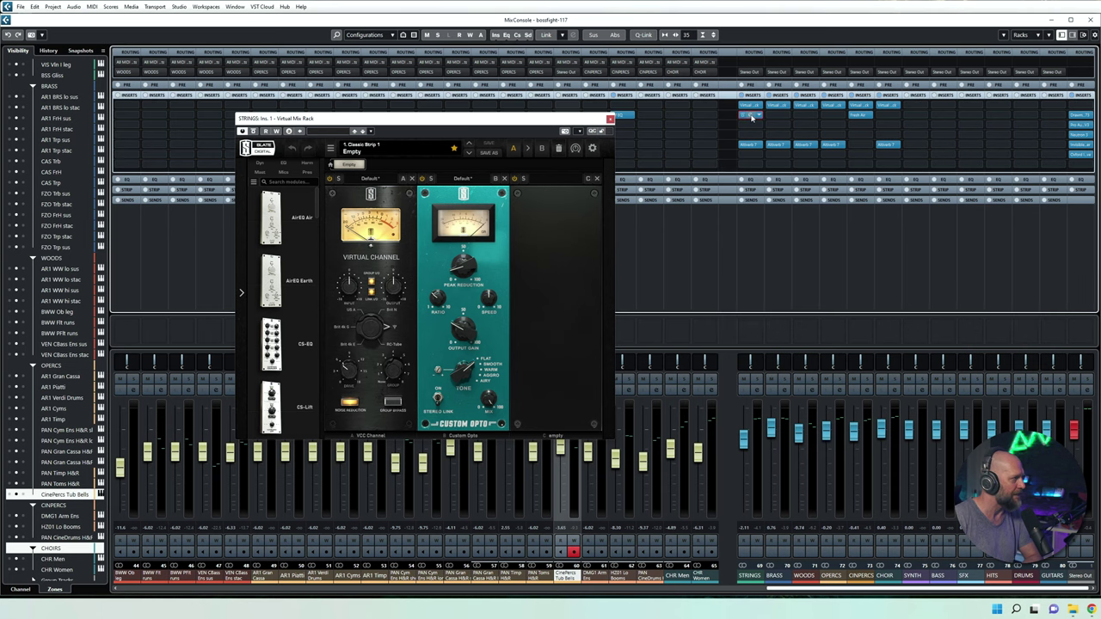
pyautogui.moveTo(528, 148); pyautogui.dragTo(853, 178)
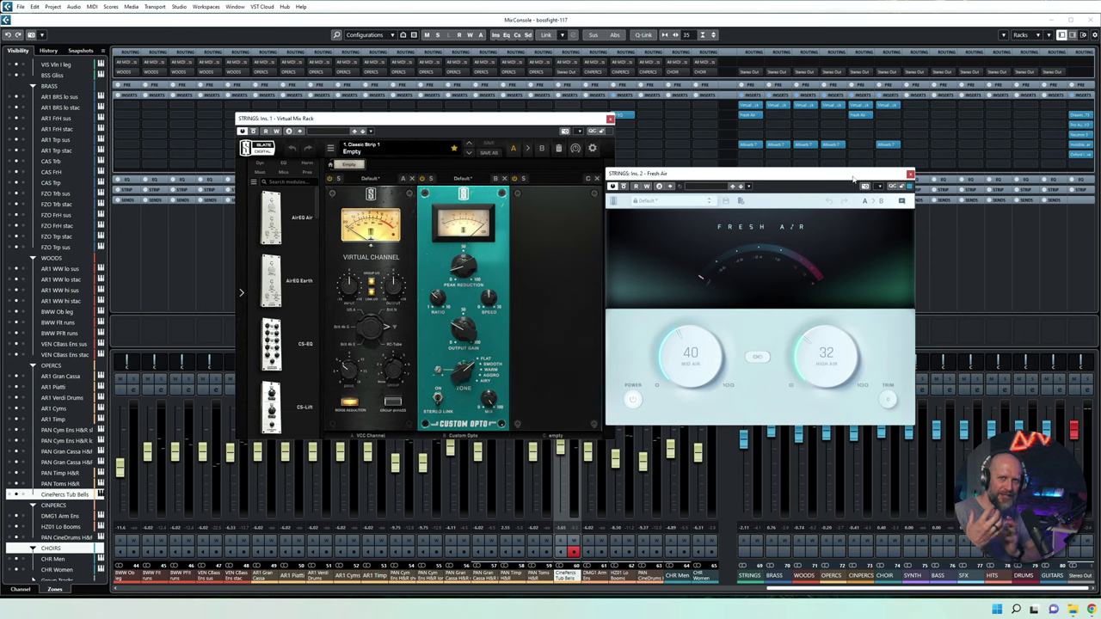
pyautogui.moveTo(856, 177); pyautogui.dragTo(810, 178)
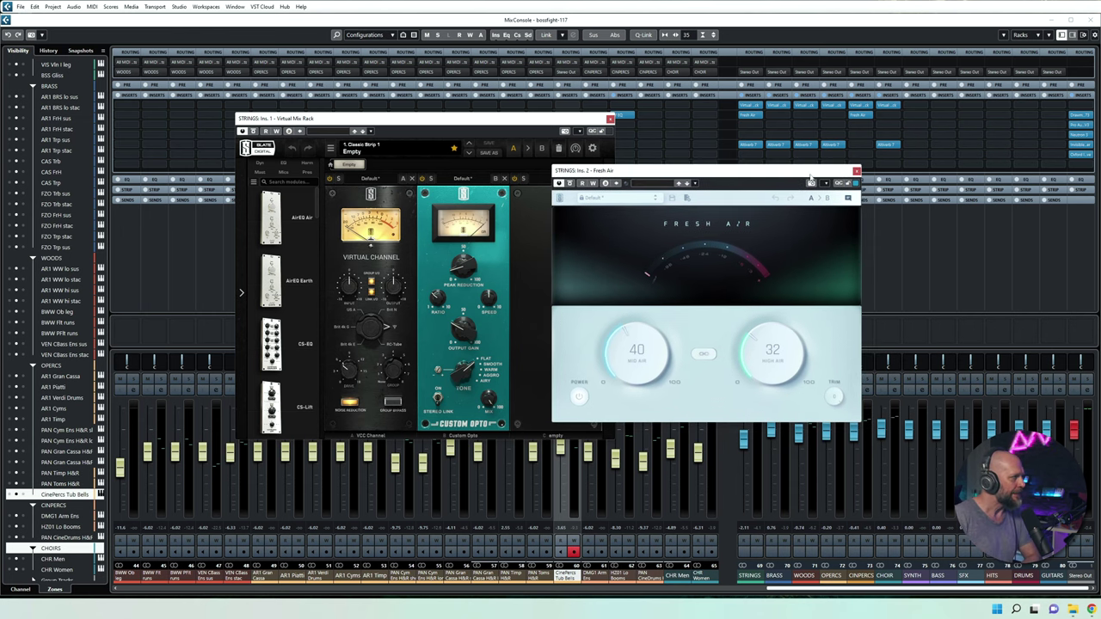
pyautogui.click(855, 171)
pyautogui.click(609, 118)
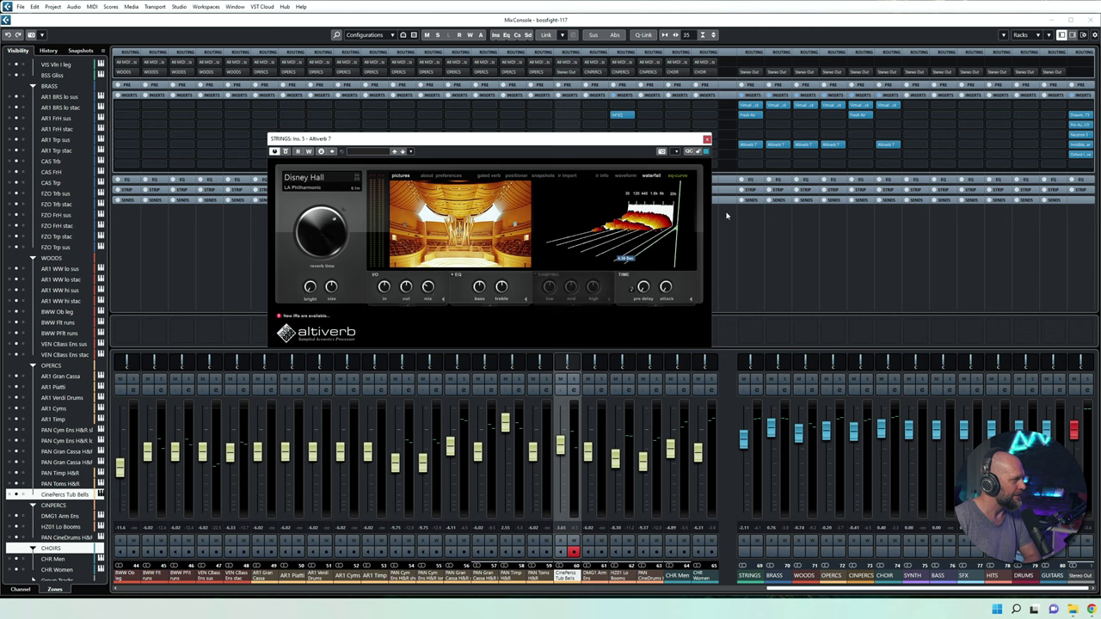
pyautogui.moveTo(576, 140); pyautogui.dragTo(582, 148)
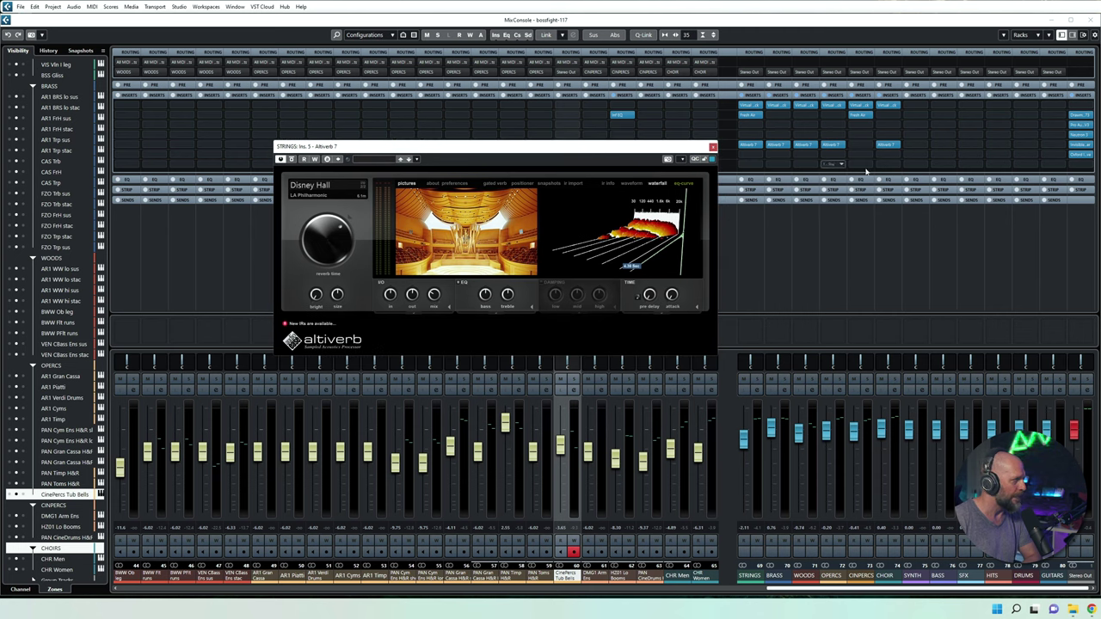
pyautogui.moveTo(435, 298)
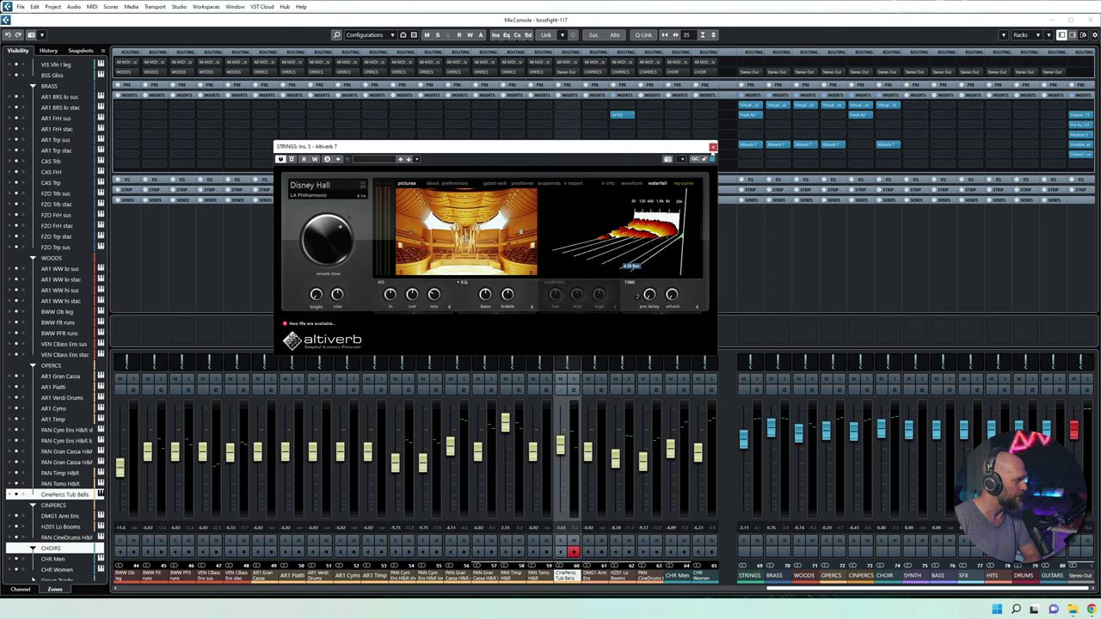
pyautogui.click(712, 146)
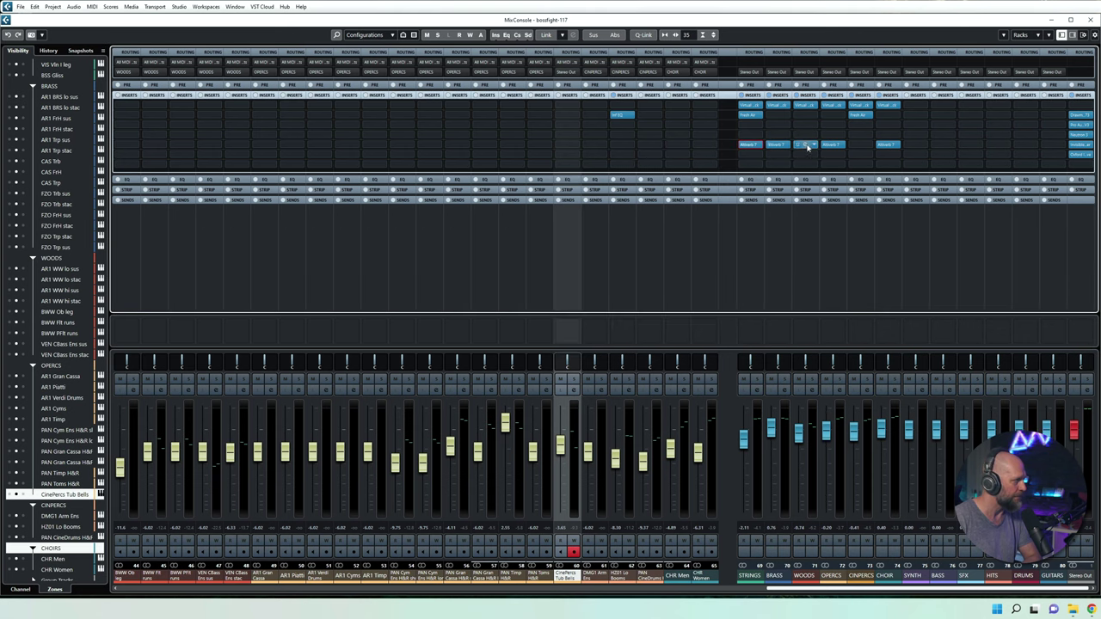
pyautogui.click(777, 146)
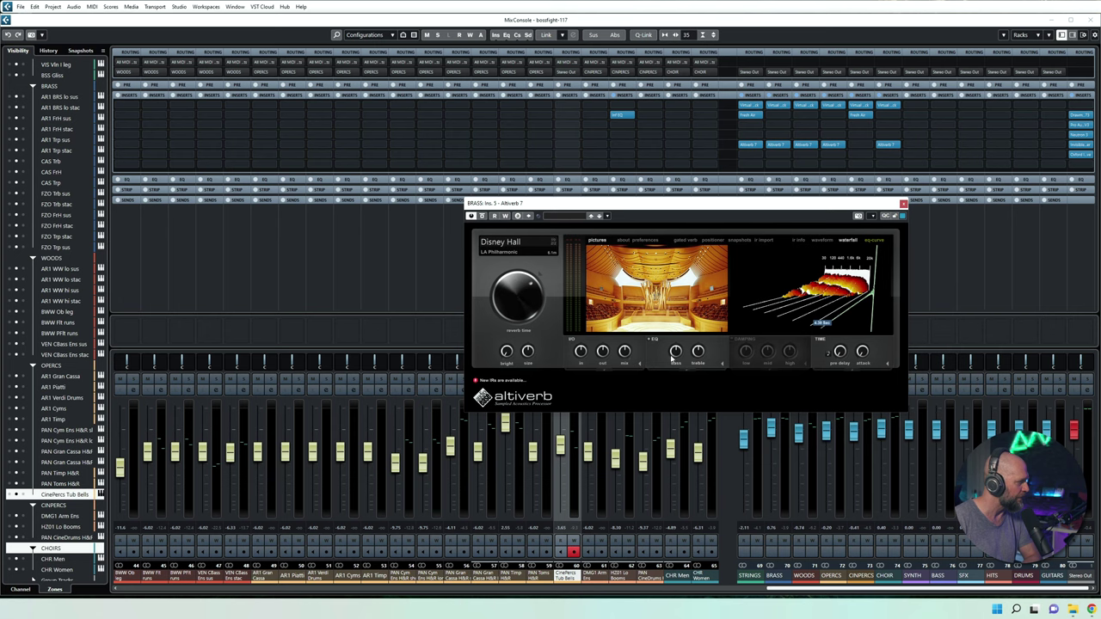
pyautogui.moveTo(626, 356)
pyautogui.click(903, 204)
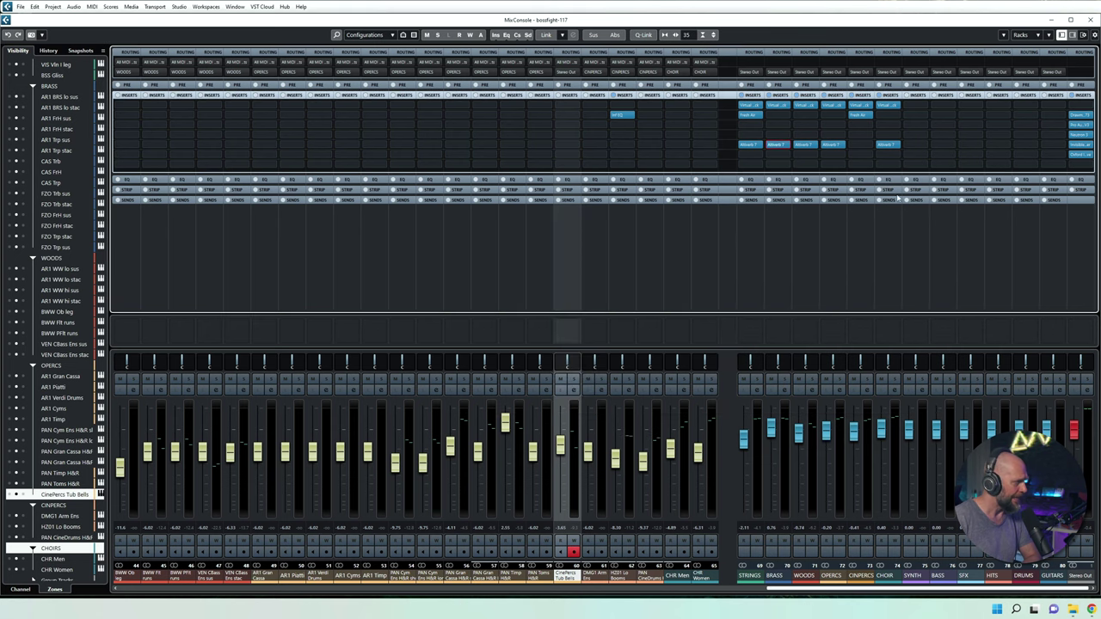
pyautogui.click(805, 144)
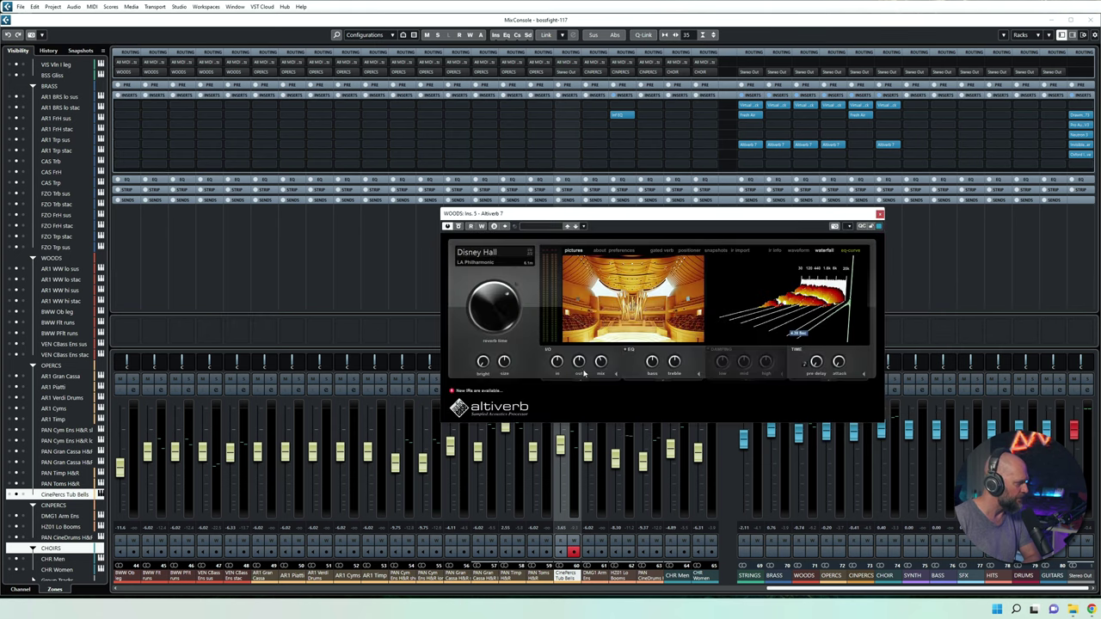
pyautogui.moveTo(600, 362)
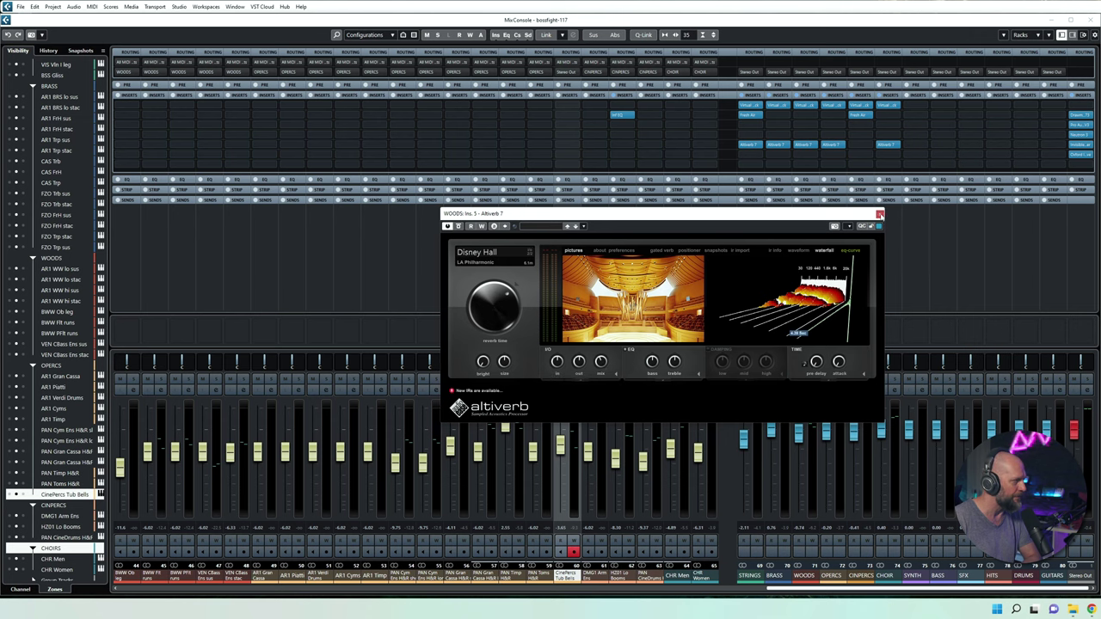
pyautogui.click(878, 213)
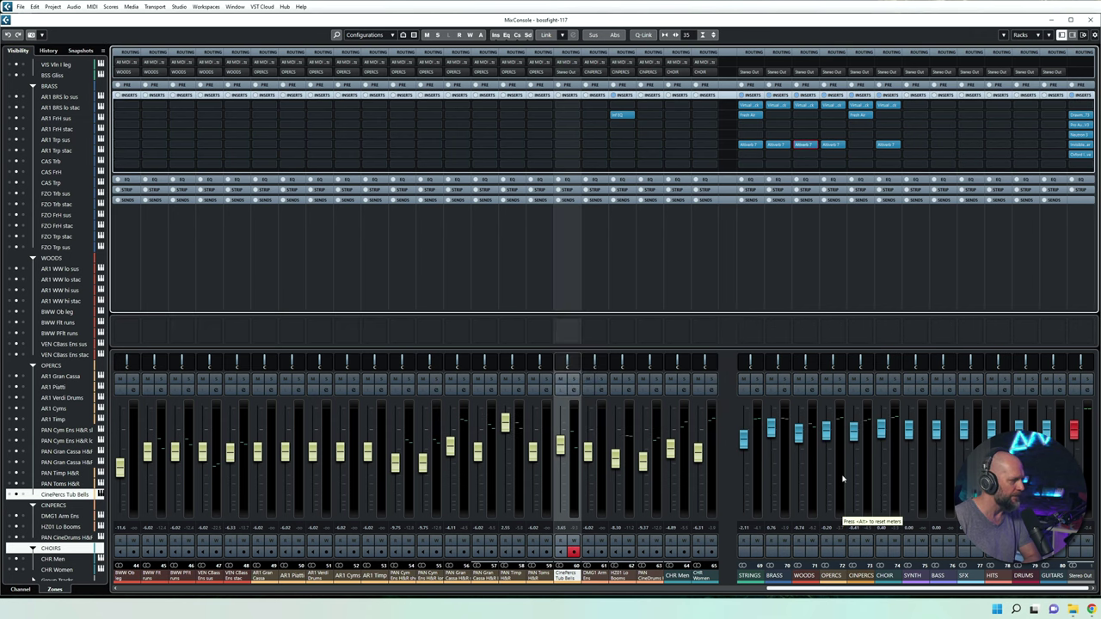
pyautogui.click(830, 144)
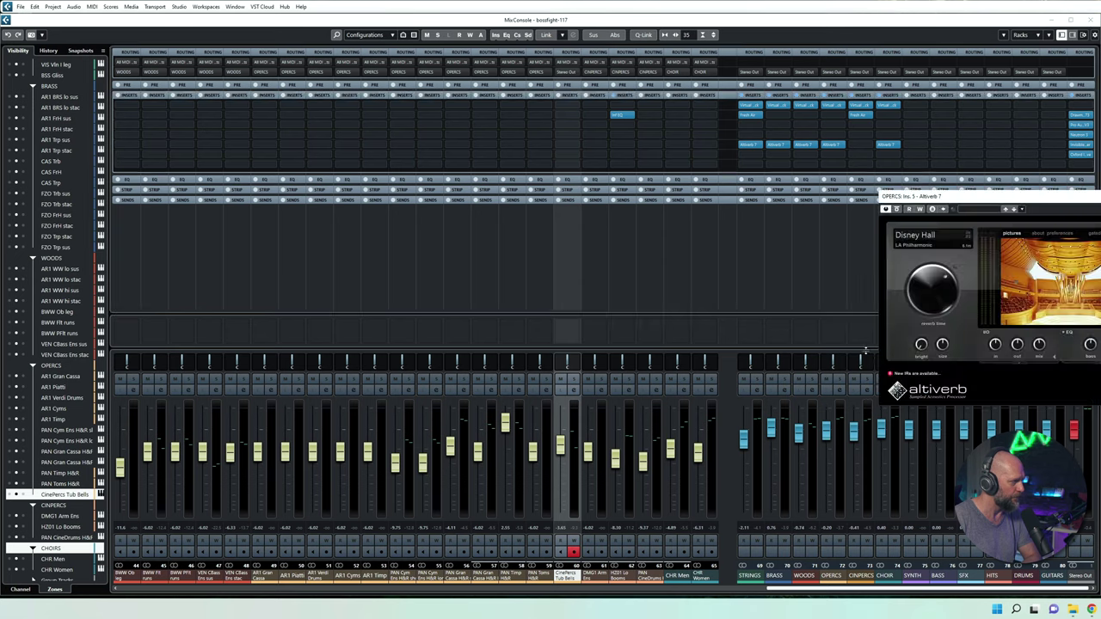
pyautogui.moveTo(1006, 197); pyautogui.dragTo(556, 162)
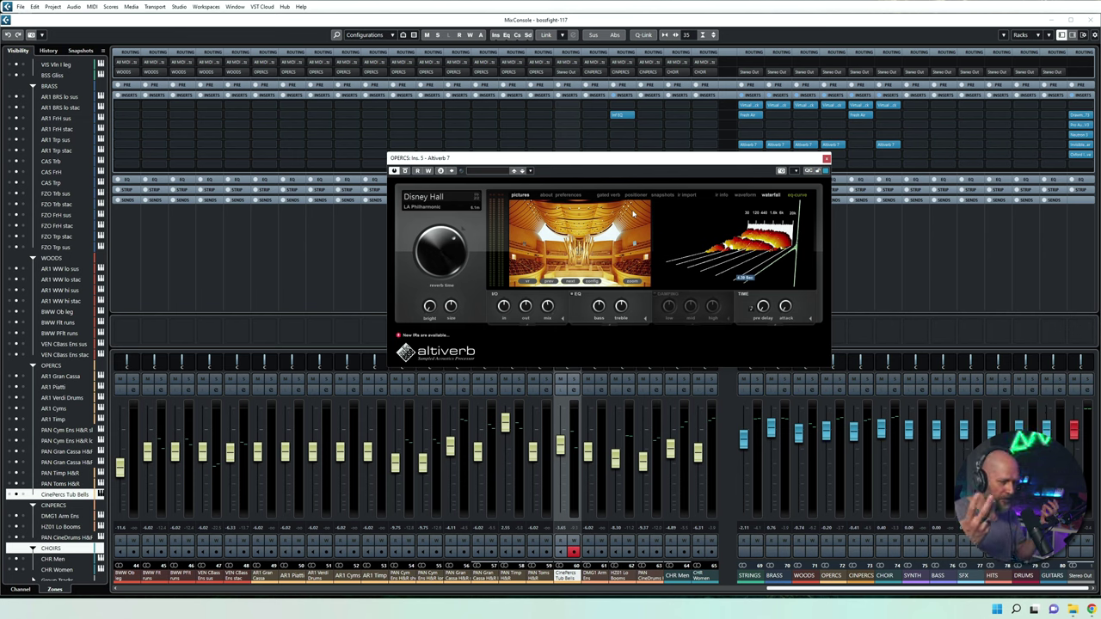
pyautogui.moveTo(602, 158); pyautogui.dragTo(605, 165)
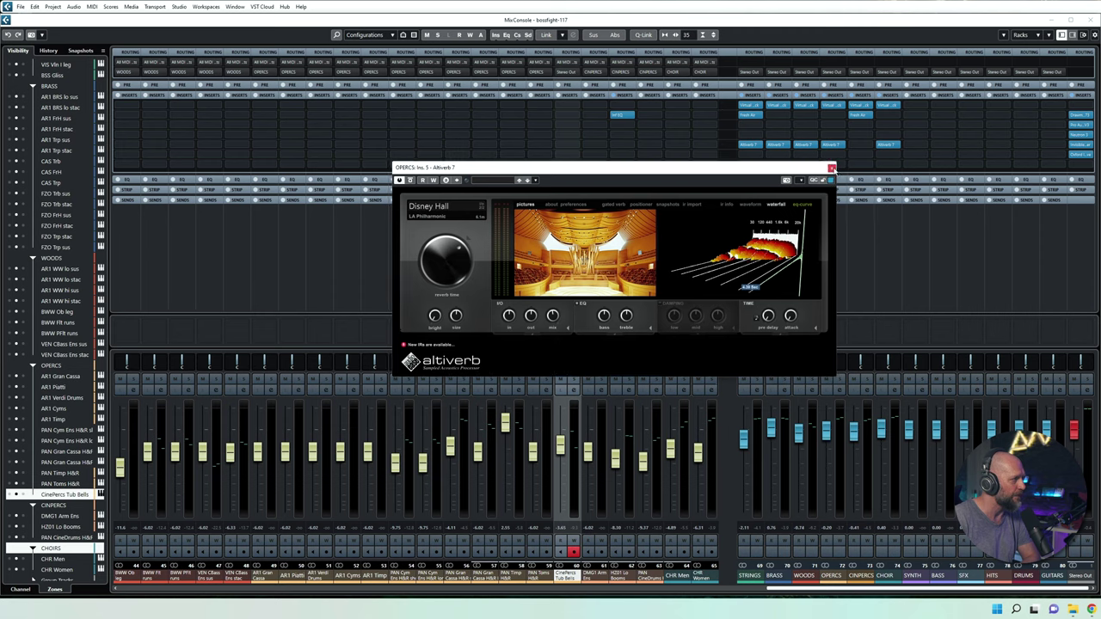
pyautogui.click(831, 166)
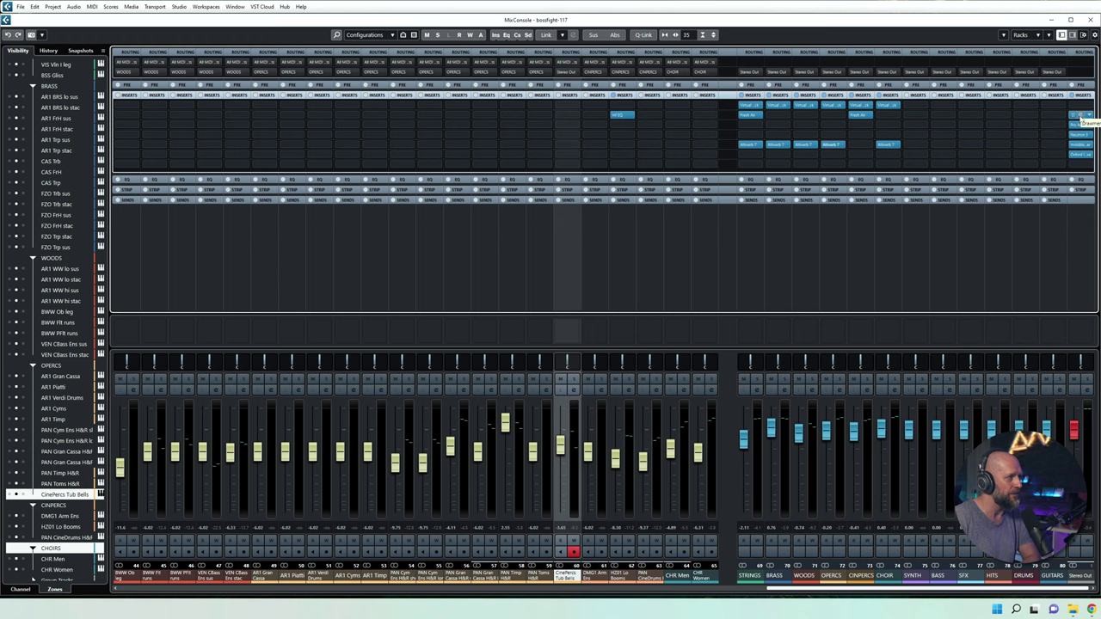
# - Review the Stereo Out bus's Drawmer S73 plugin
pyautogui.click(1081, 117)
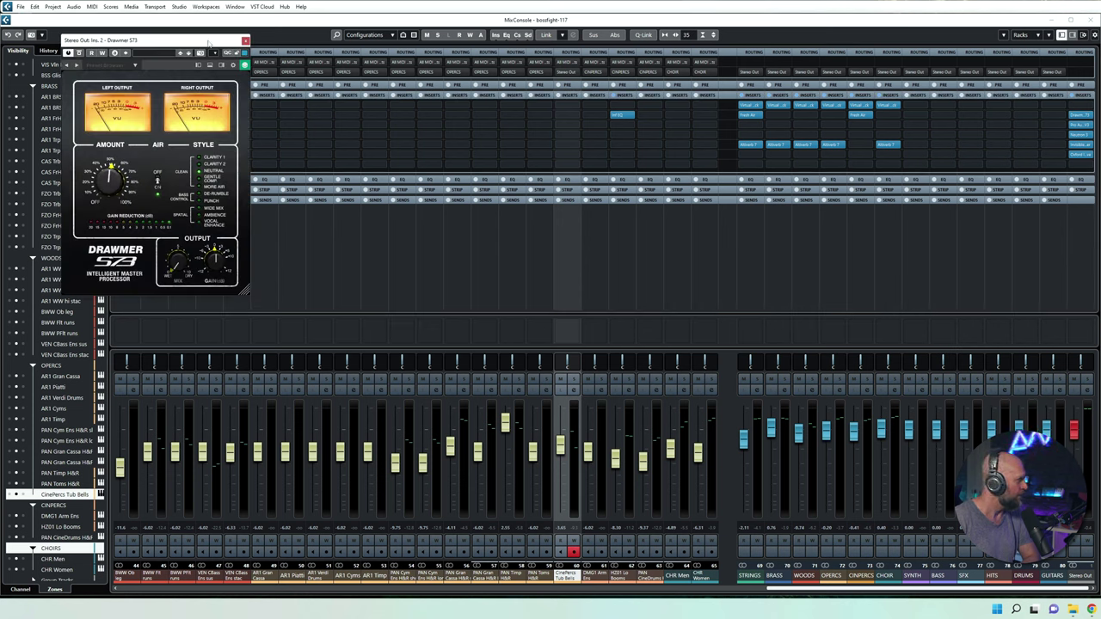
pyautogui.moveTo(208, 43); pyautogui.dragTo(555, 89)
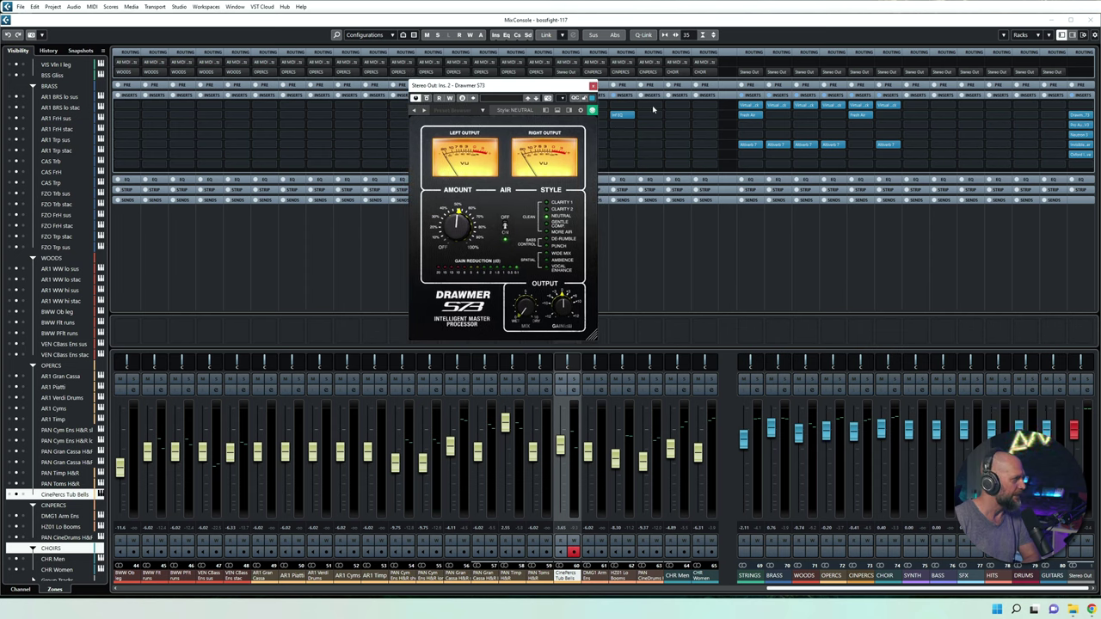
pyautogui.click(593, 88)
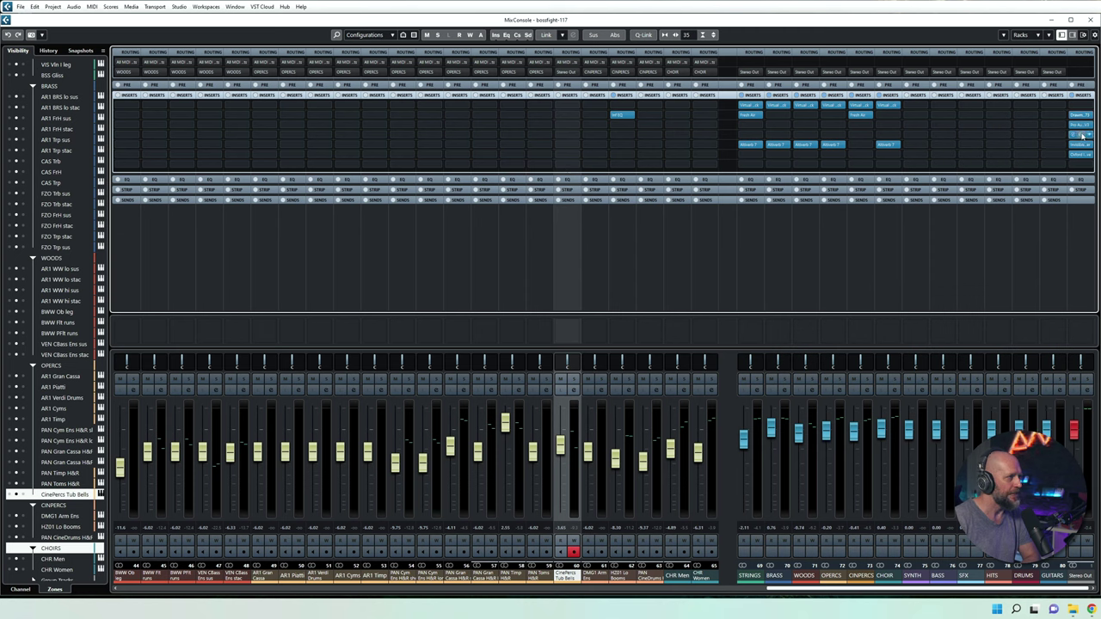
# - Review the DSM V3 compressor, then open Neutron 3, declining usage data sharing
pyautogui.click(1082, 127)
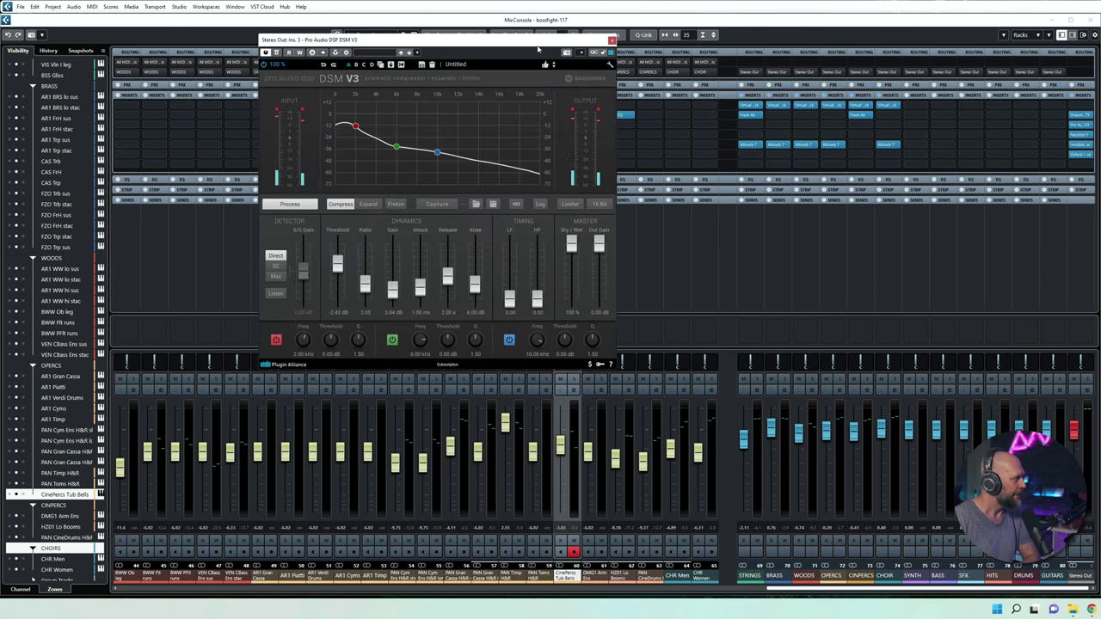
pyautogui.moveTo(500, 77); pyautogui.dragTo(627, 86)
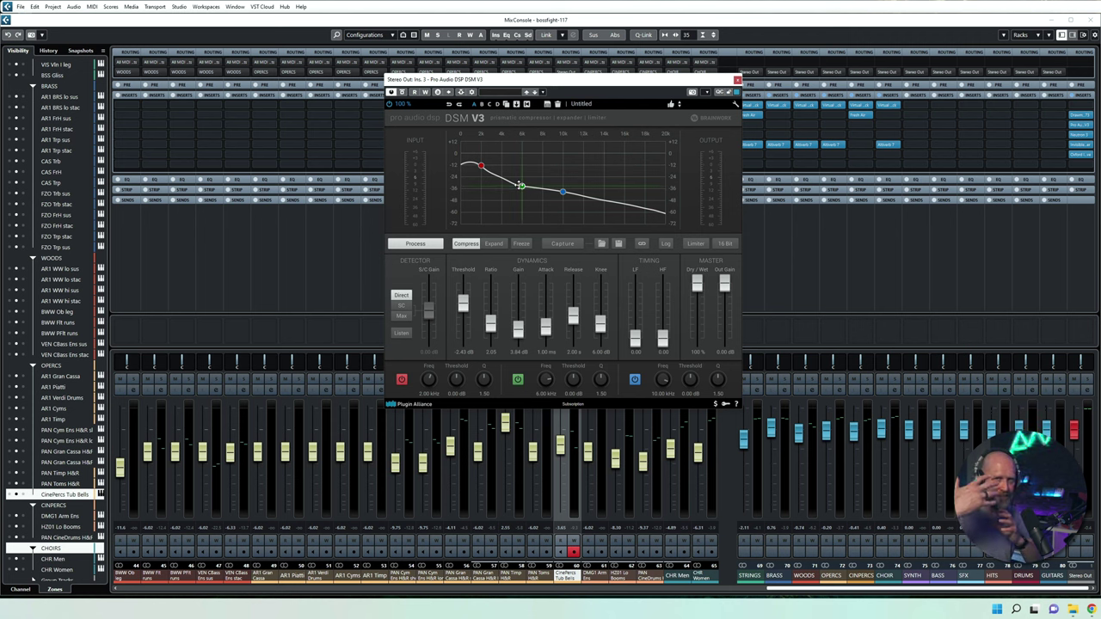
pyautogui.click(737, 80)
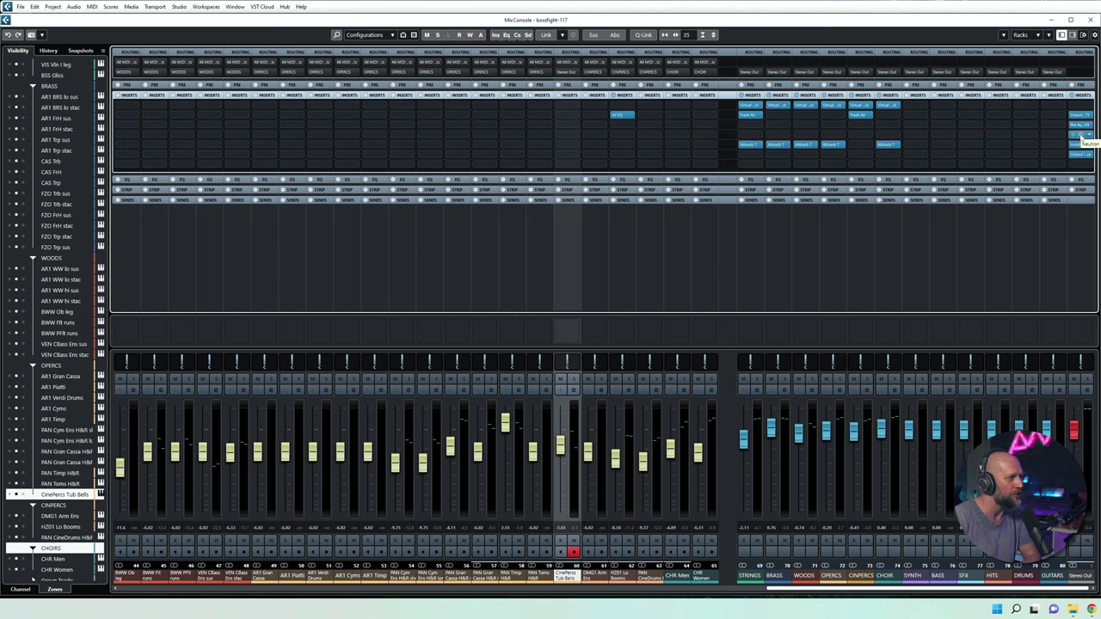
pyautogui.click(1080, 135)
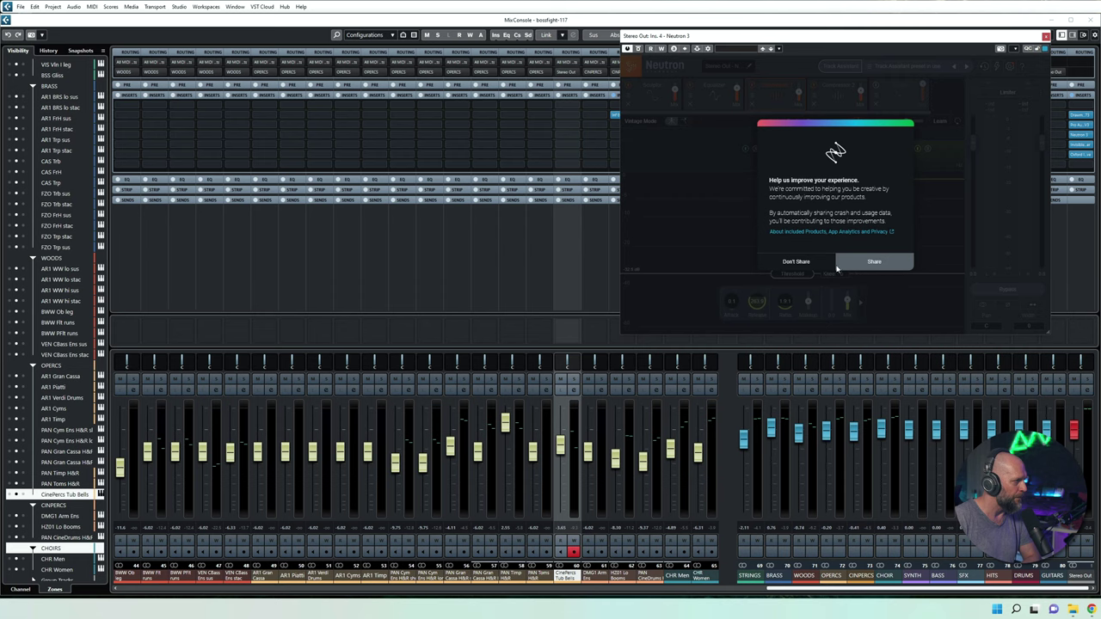
pyautogui.click(808, 267)
# - Move the Neutron 3 window to the centre to show Compressor 1's 1.9:1 ratio
pyautogui.moveTo(796, 41); pyautogui.dragTo(586, 93)
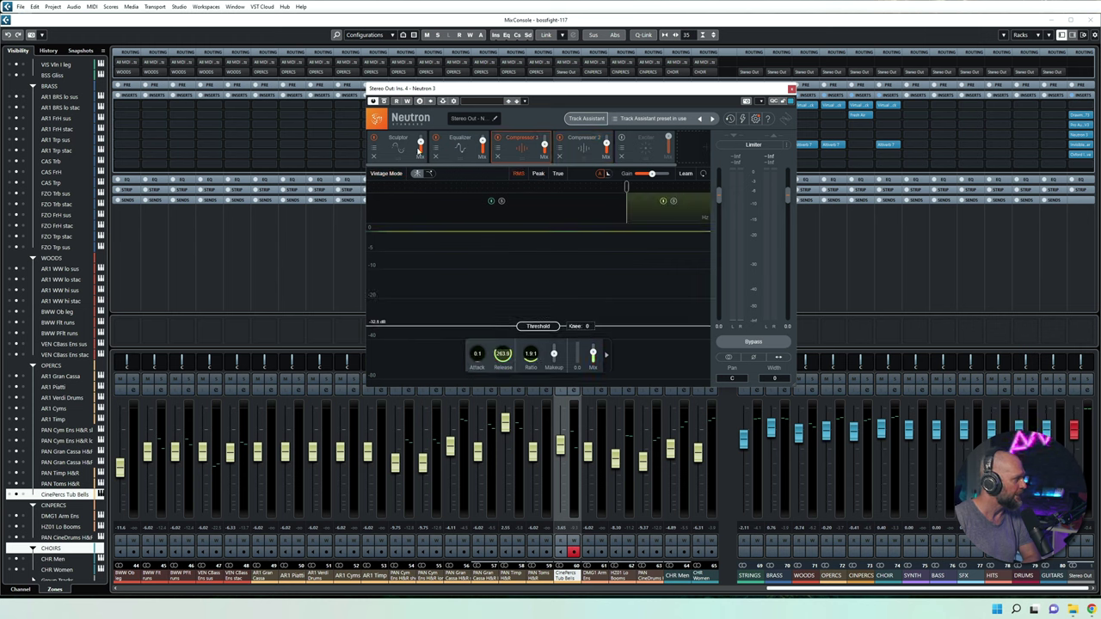
# - Close Neutron 3 and bring up the Stereo Out Invisible Limiter in the centre
pyautogui.click(791, 88)
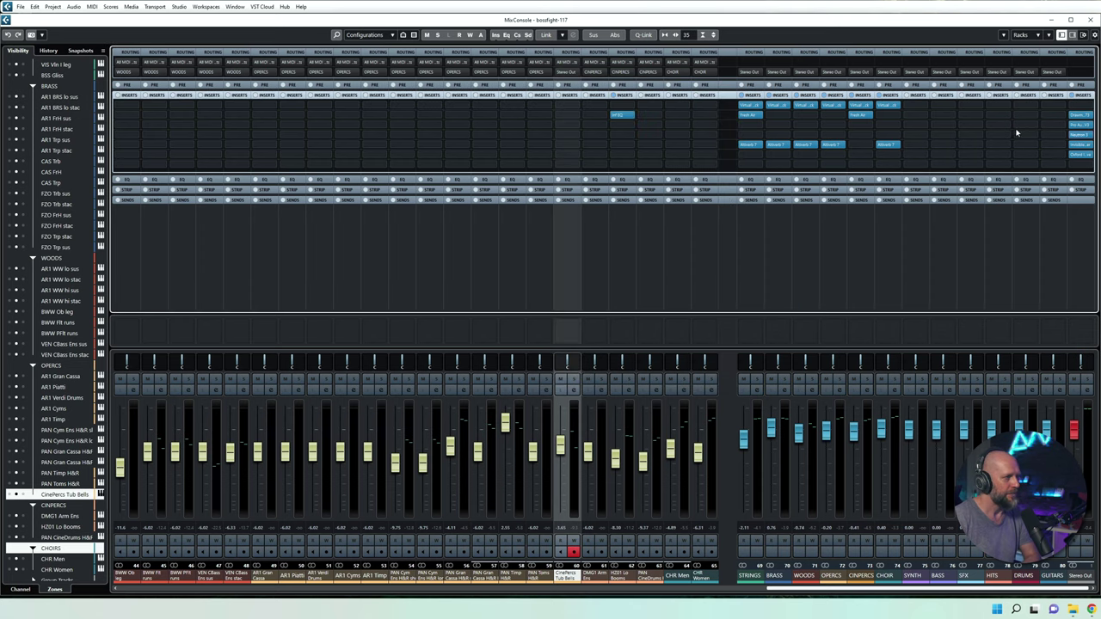
pyautogui.click(1082, 146)
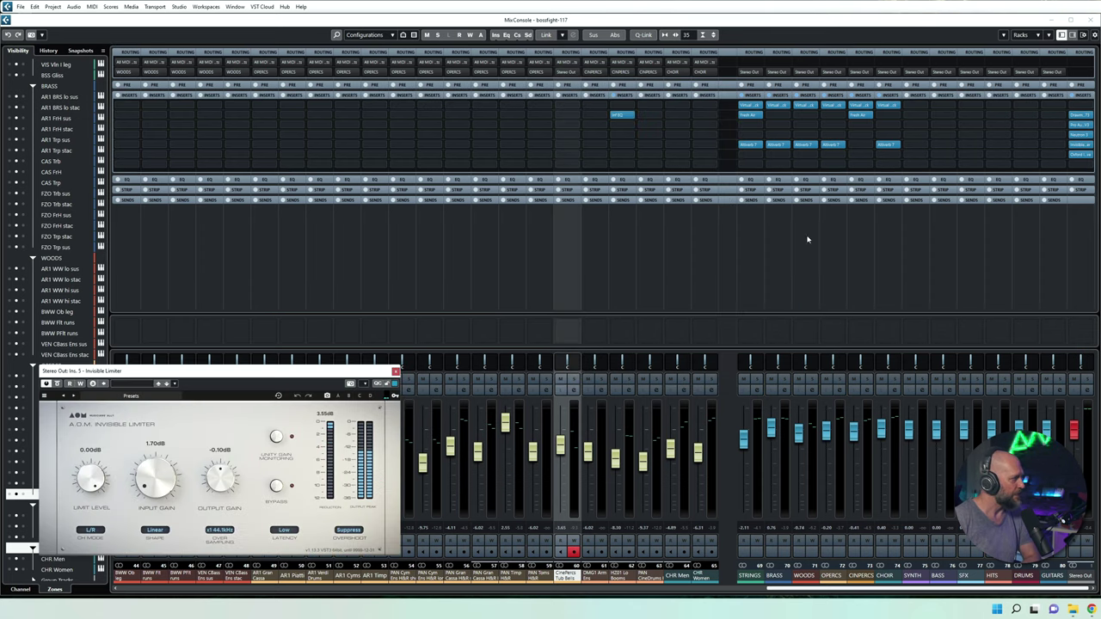
pyautogui.moveTo(350, 370); pyautogui.dragTo(489, 179)
# - Play the arrangement from bar 32, stop, close the limiter, and open Oxford Inflator
pyautogui.press('F3')
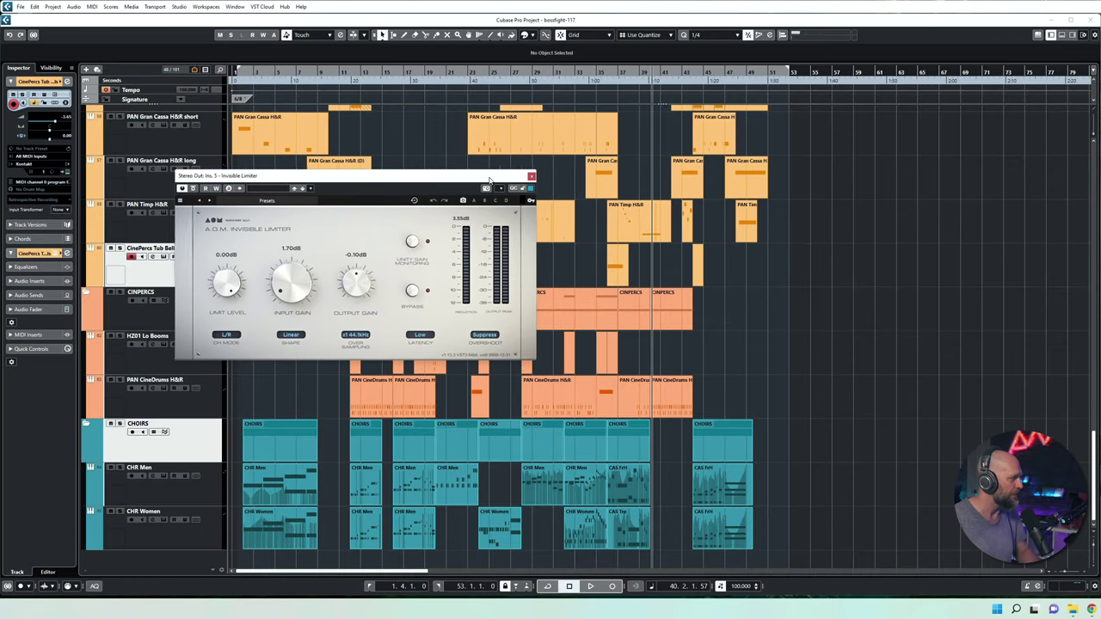
pyautogui.click(564, 82)
pyautogui.press('space')
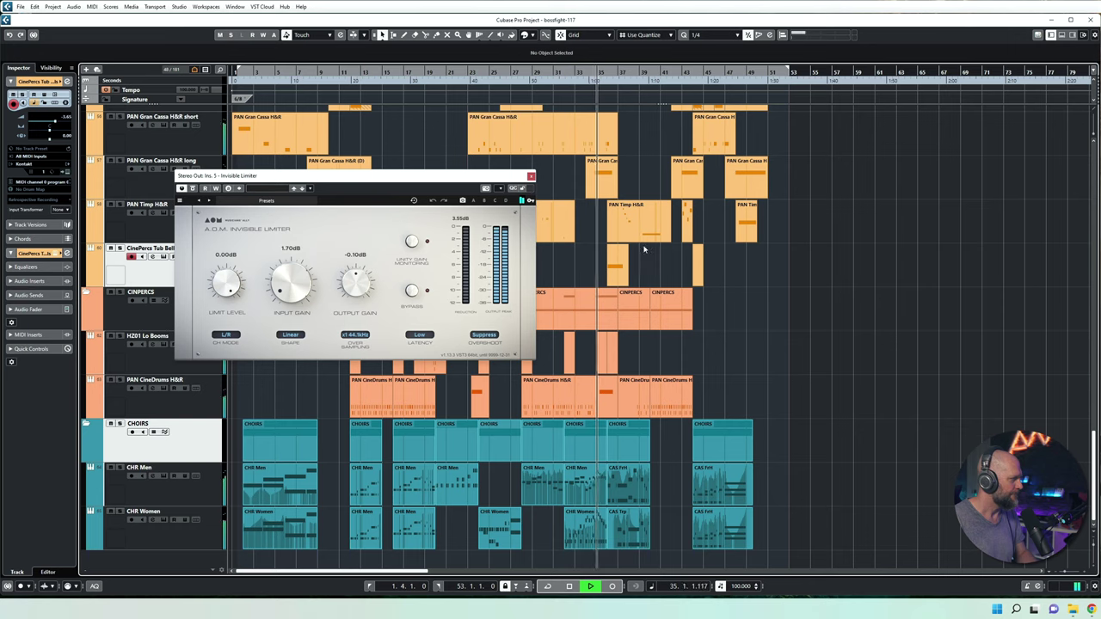
pyautogui.scroll(2, 568, 253)
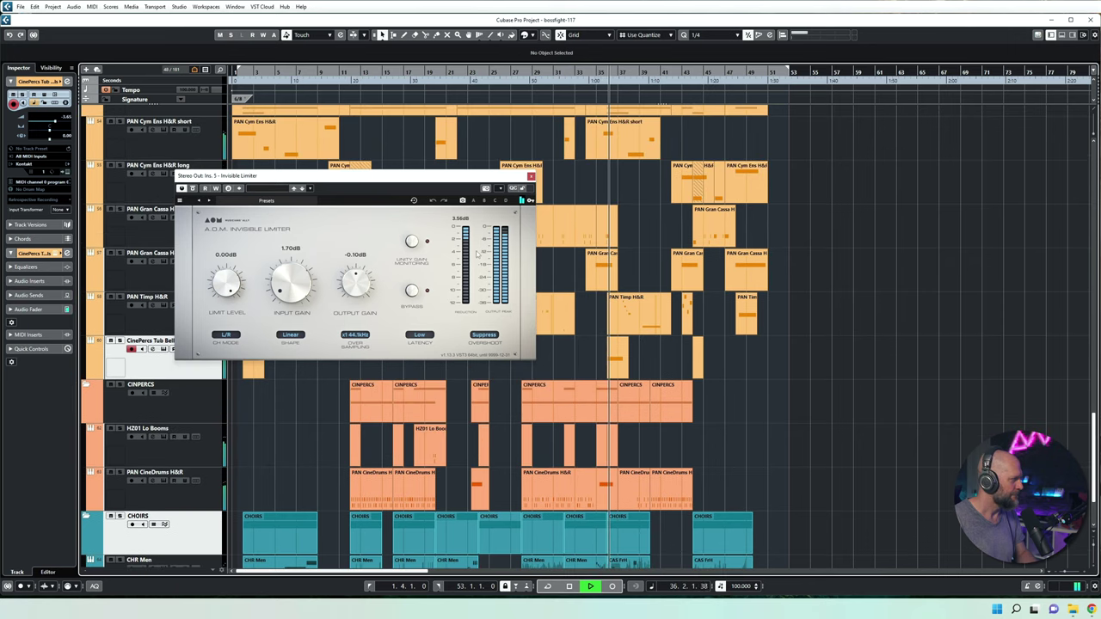
pyautogui.press('space')
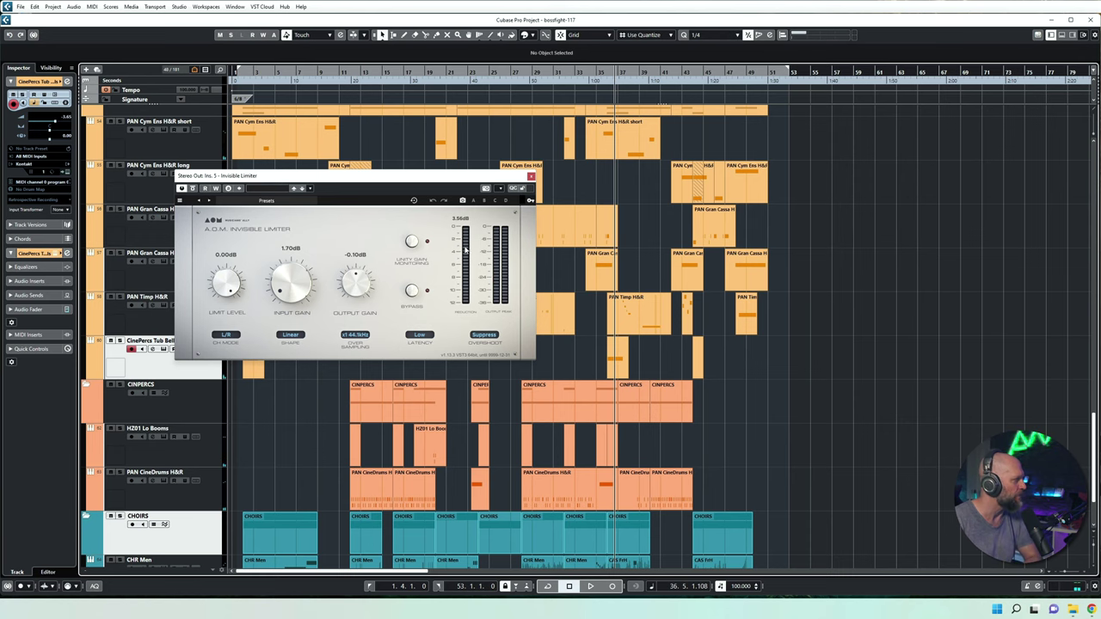
pyautogui.click(531, 177)
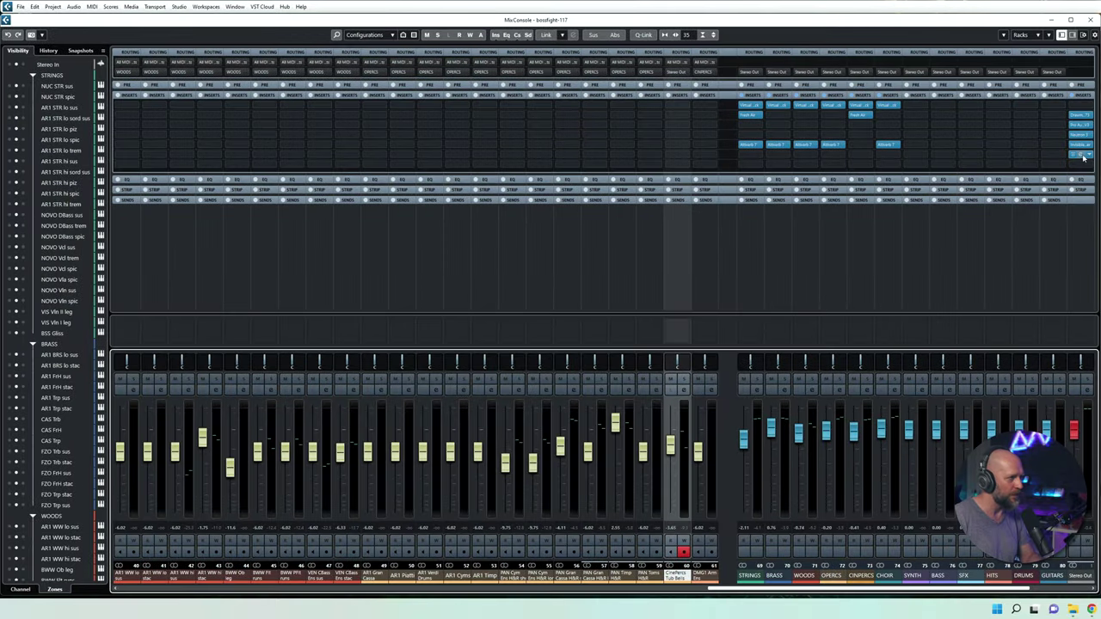
pyautogui.click(1080, 155)
# - Review the Oxford Inflator window, close it, and switch back to the arrangement with F3
pyautogui.moveTo(508, 381); pyautogui.dragTo(535, 157)
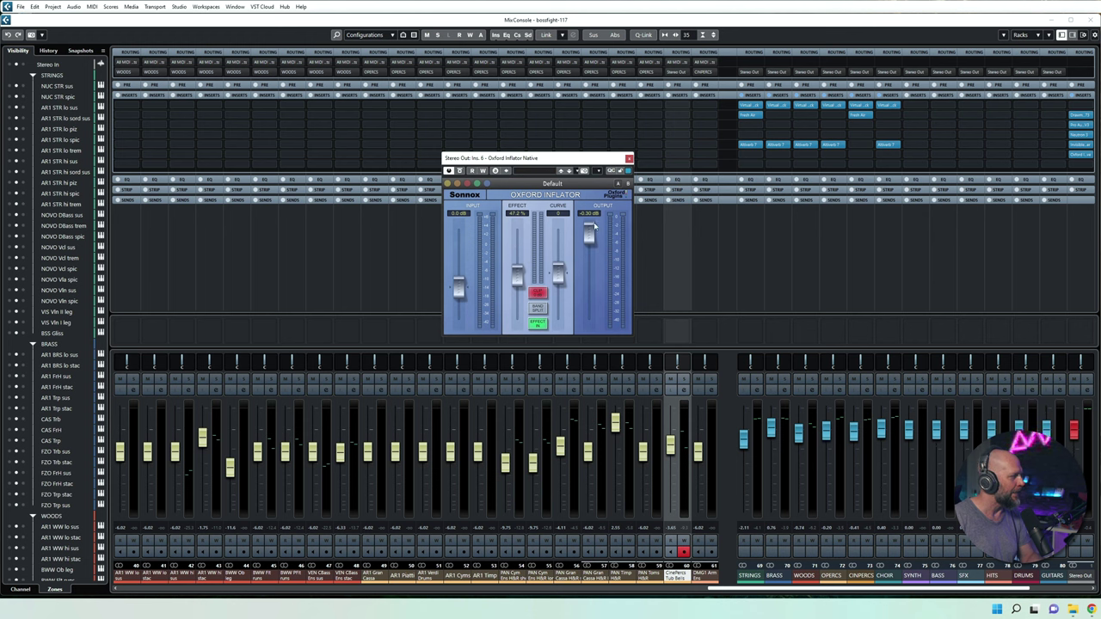
pyautogui.click(629, 158)
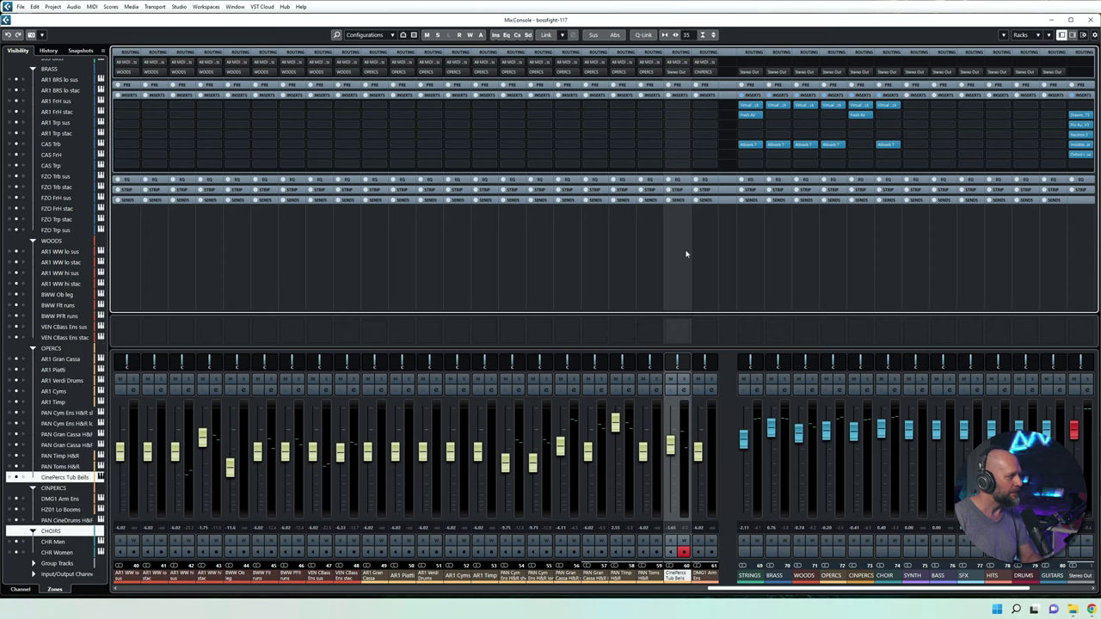
pyautogui.press('F3')
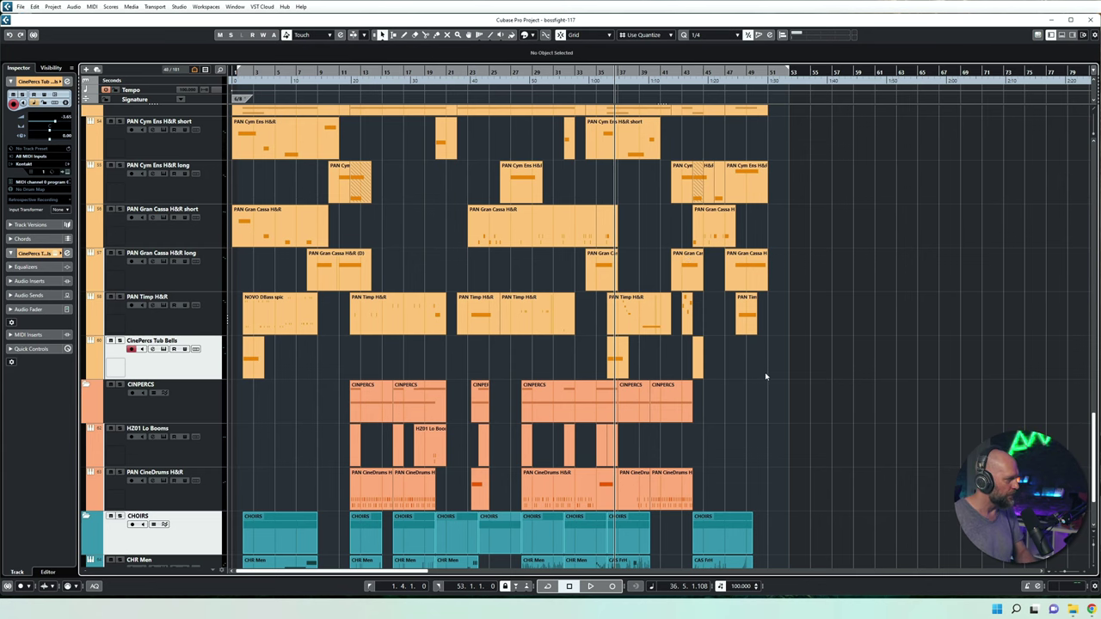
# - Shrink track heights with Shift+G so all tracks, STRINGS through CHR Women, fit
pyautogui.hotkey('shift', 'g')
pyautogui.hotkey('shift', 'g')
pyautogui.hotkey('shift', 'g')
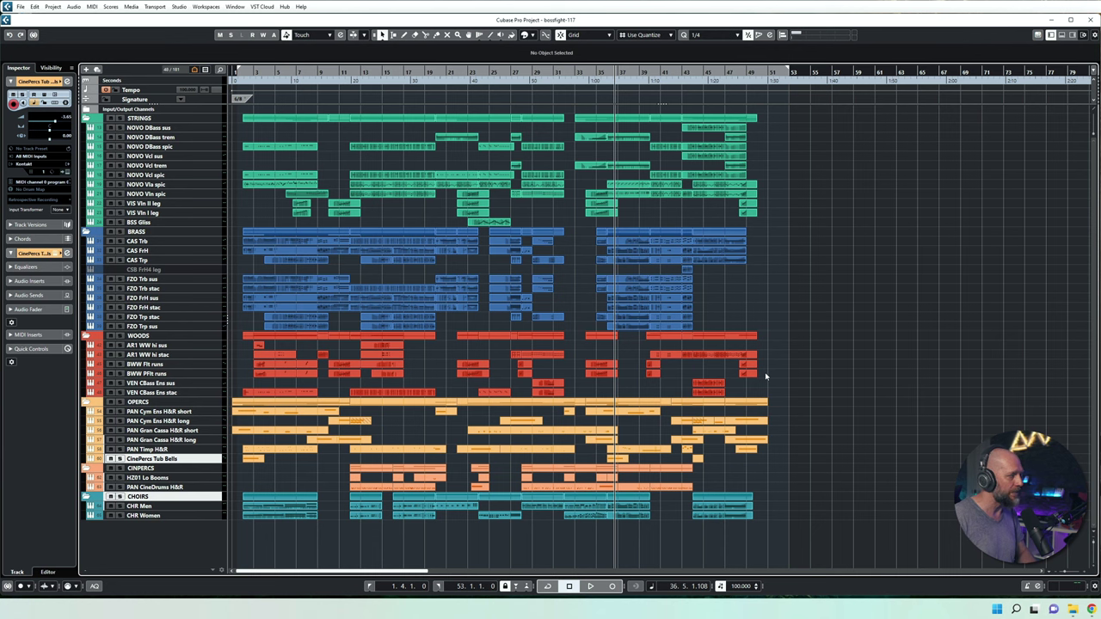